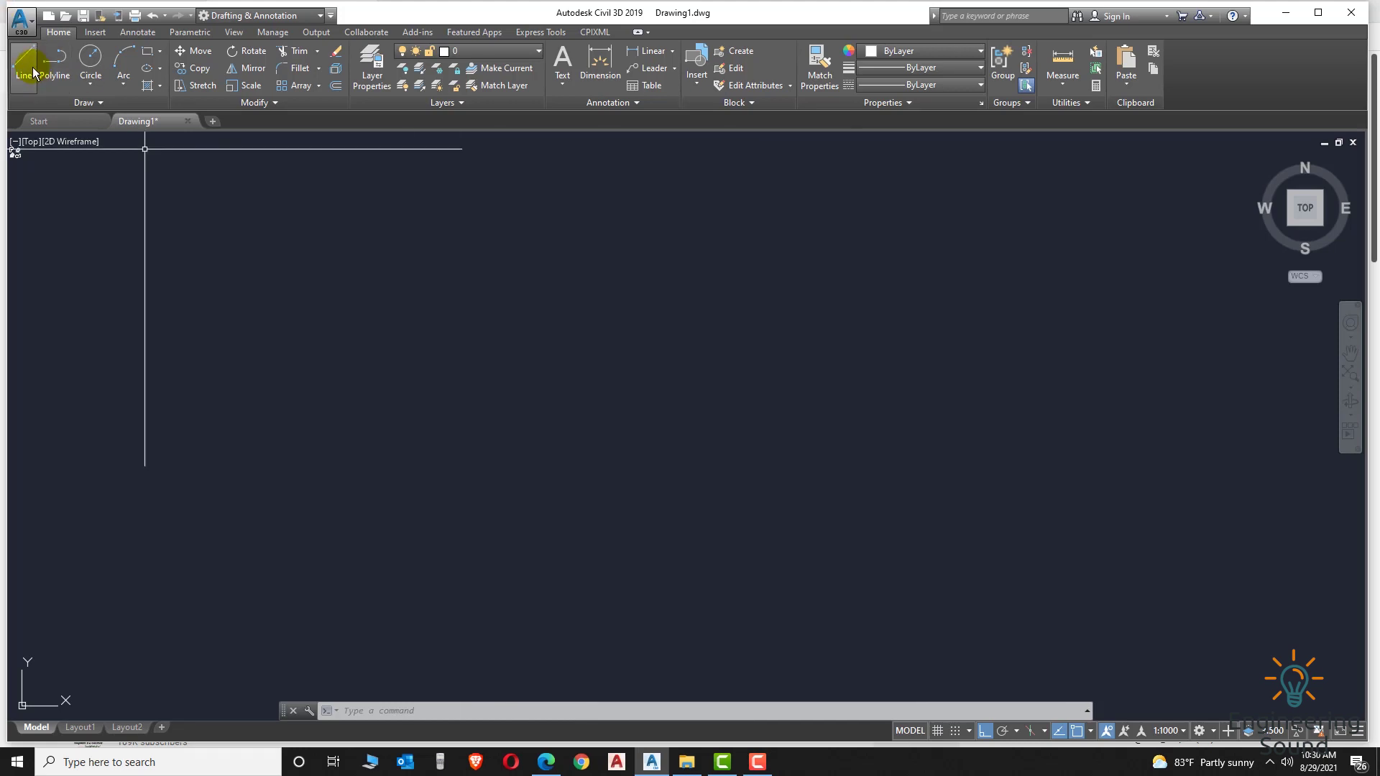
# Draw a long horizontal line across the drawing area.
pyautogui.click(462, 407)
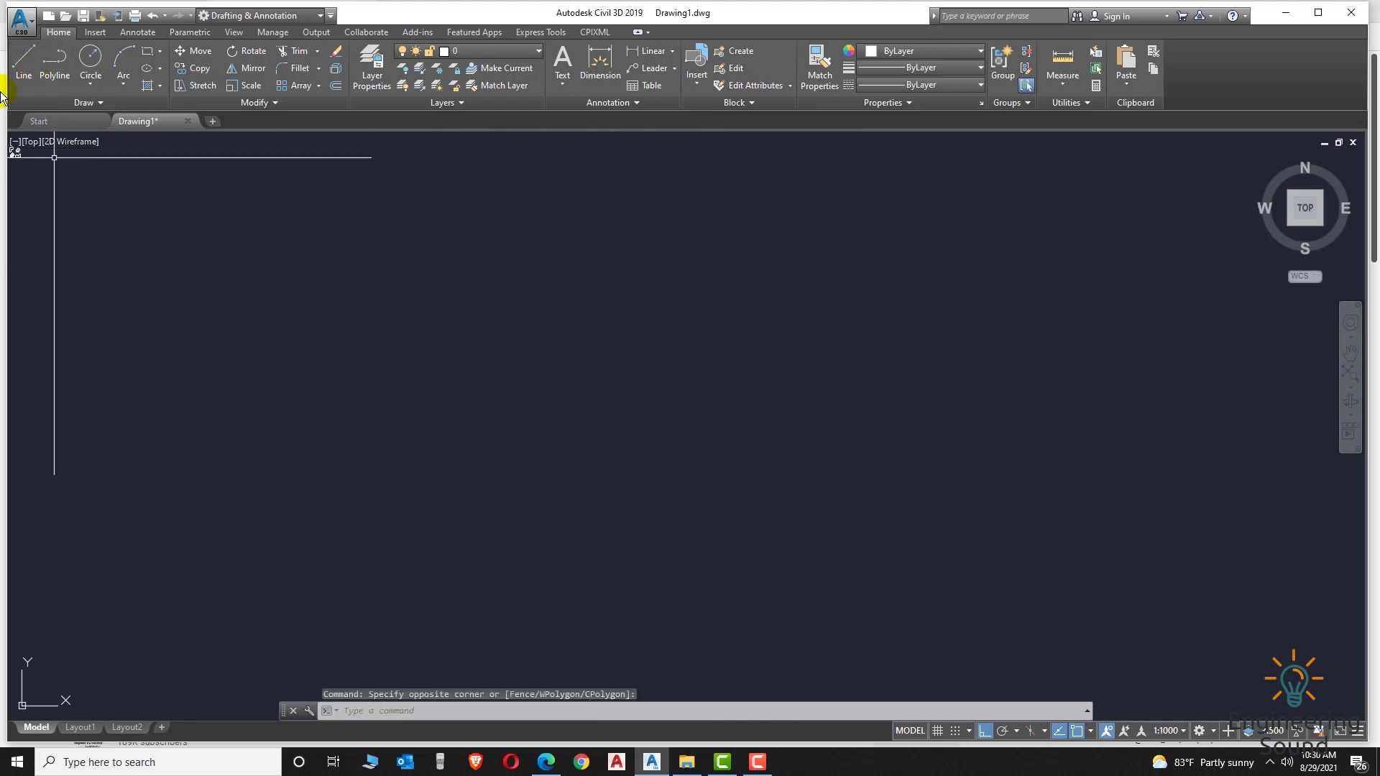
pyautogui.click(32, 62)
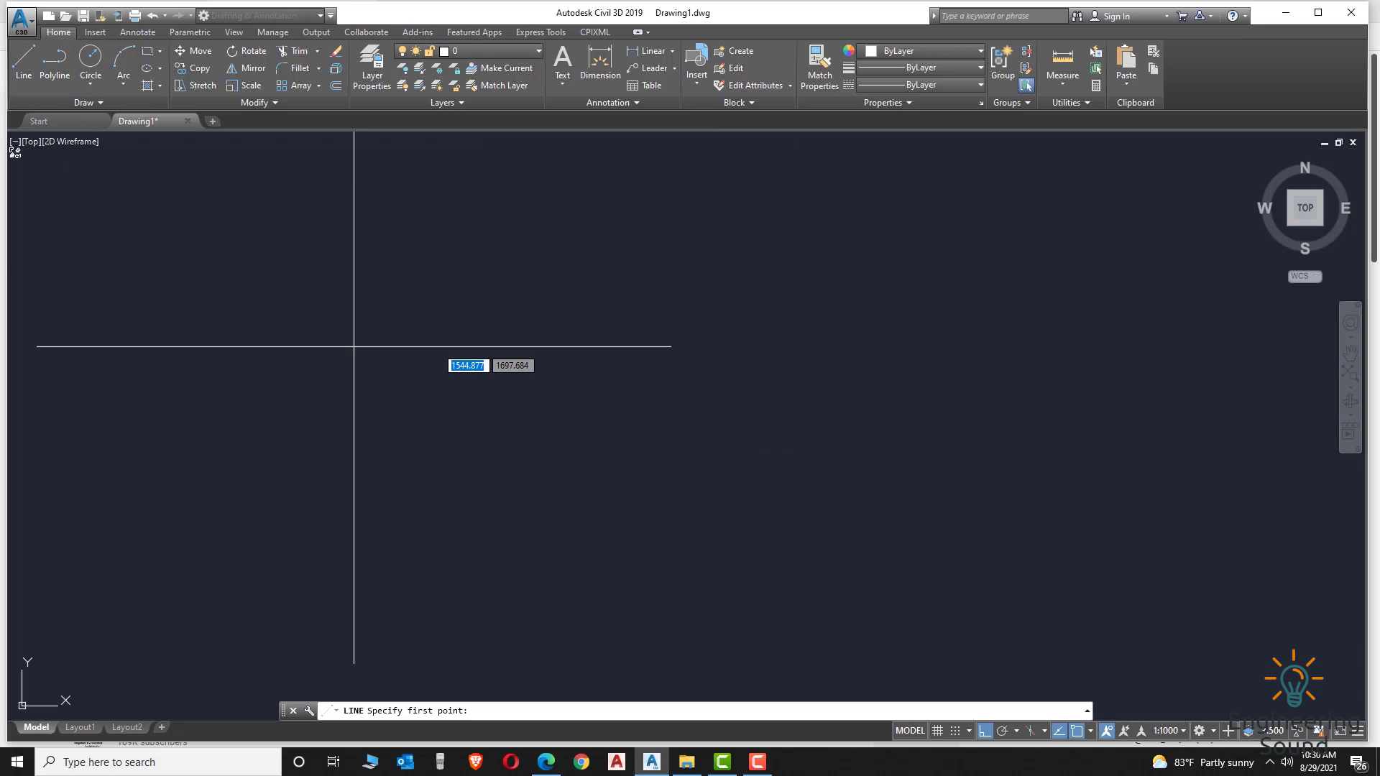
pyautogui.click(353, 432)
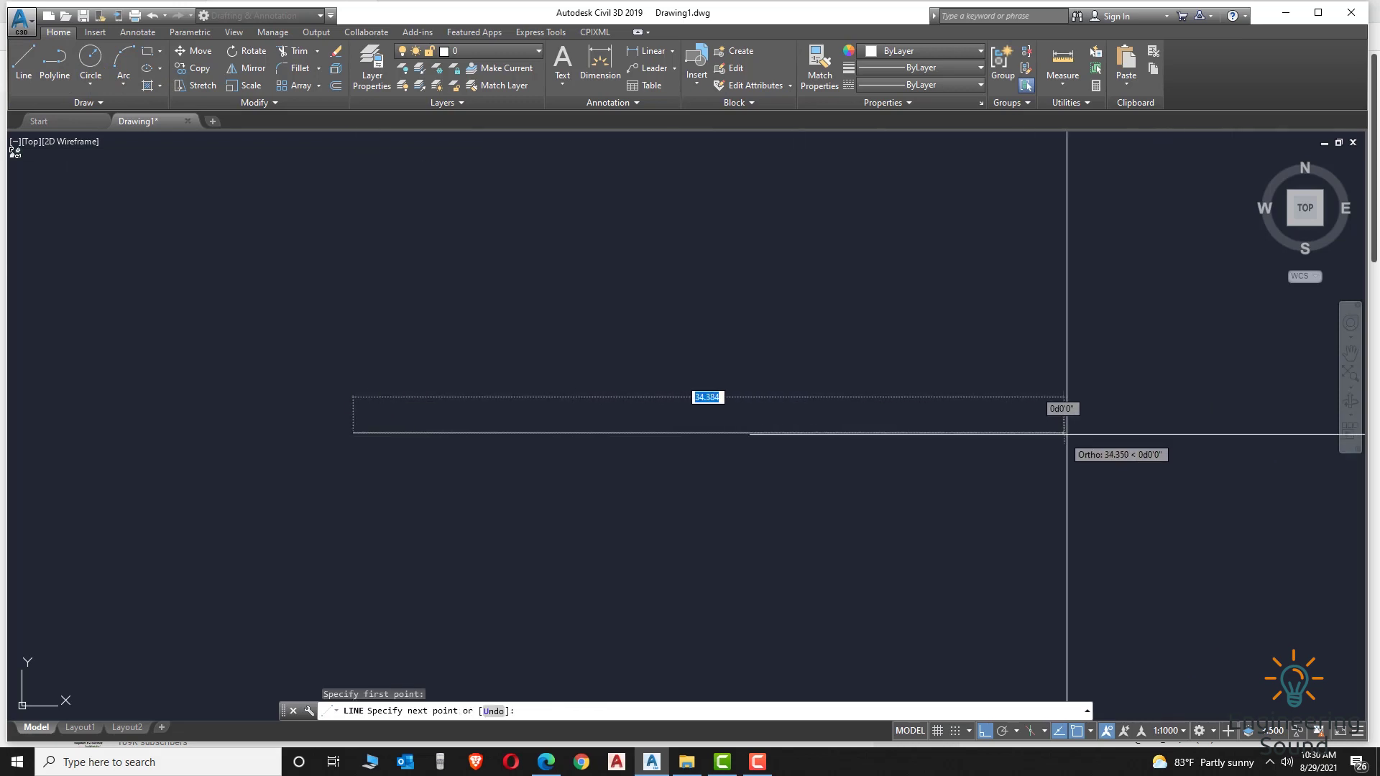
pyautogui.moveTo(1174, 432); pyautogui.dragTo(1071, 428, button='middle')
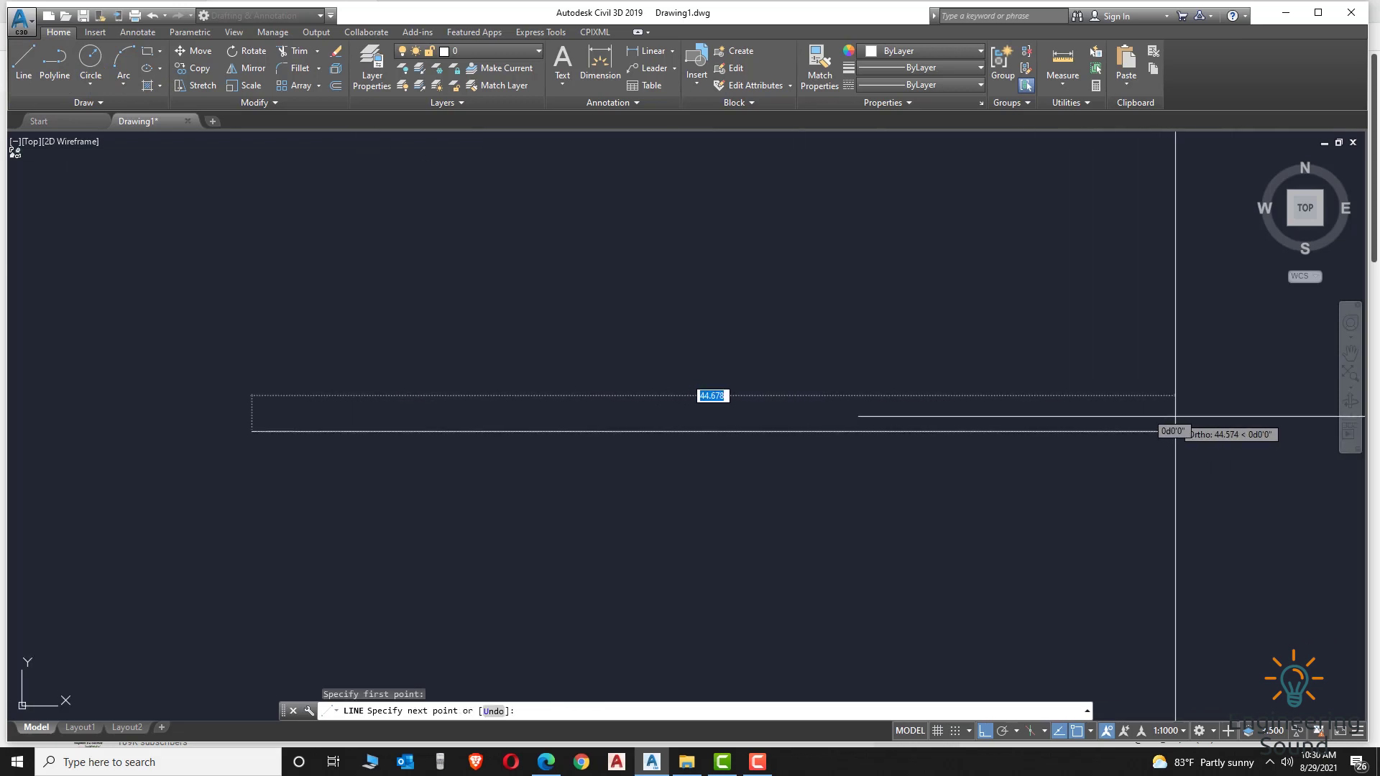
pyautogui.moveTo(1245, 431); pyautogui.dragTo(954, 432, button='middle')
pyautogui.click(1089, 432)
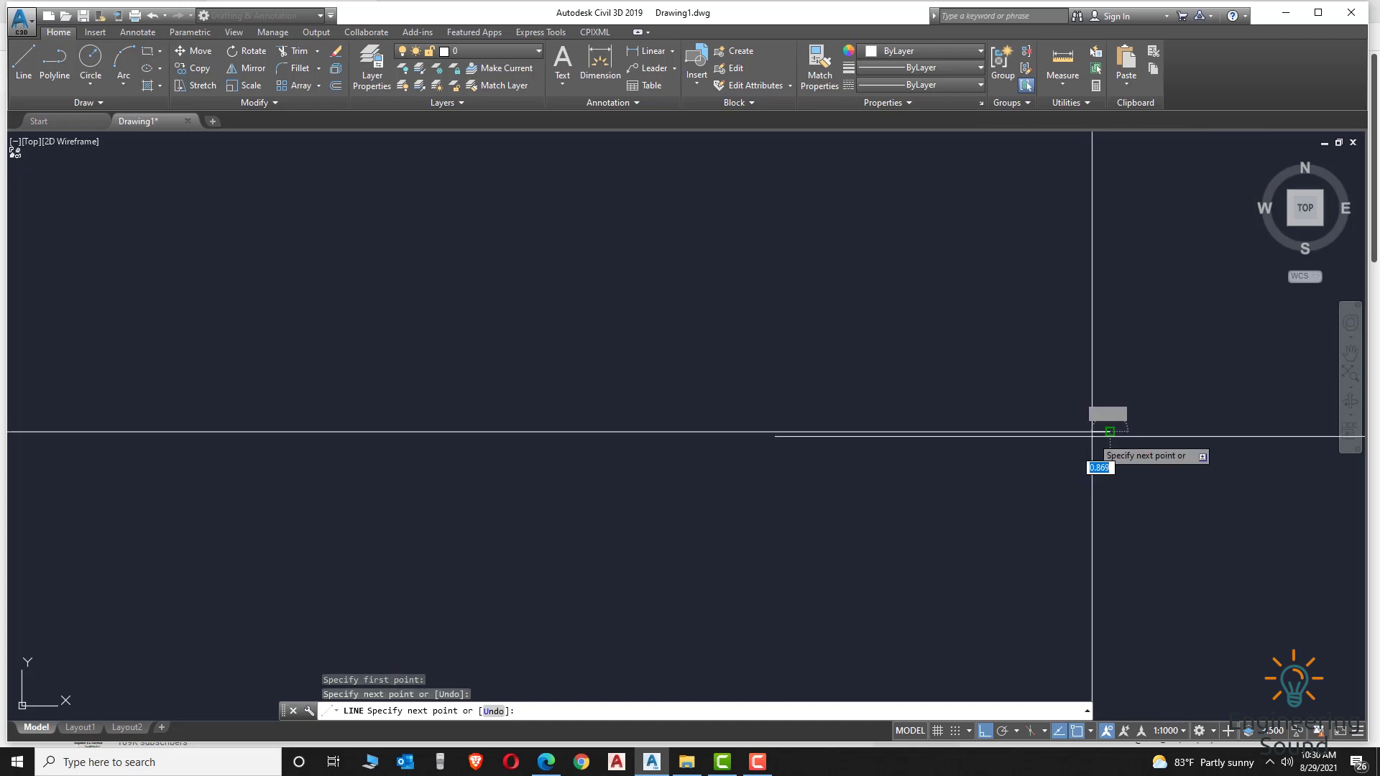
pyautogui.press('Return')
pyautogui.scroll(-3, 1095, 435)
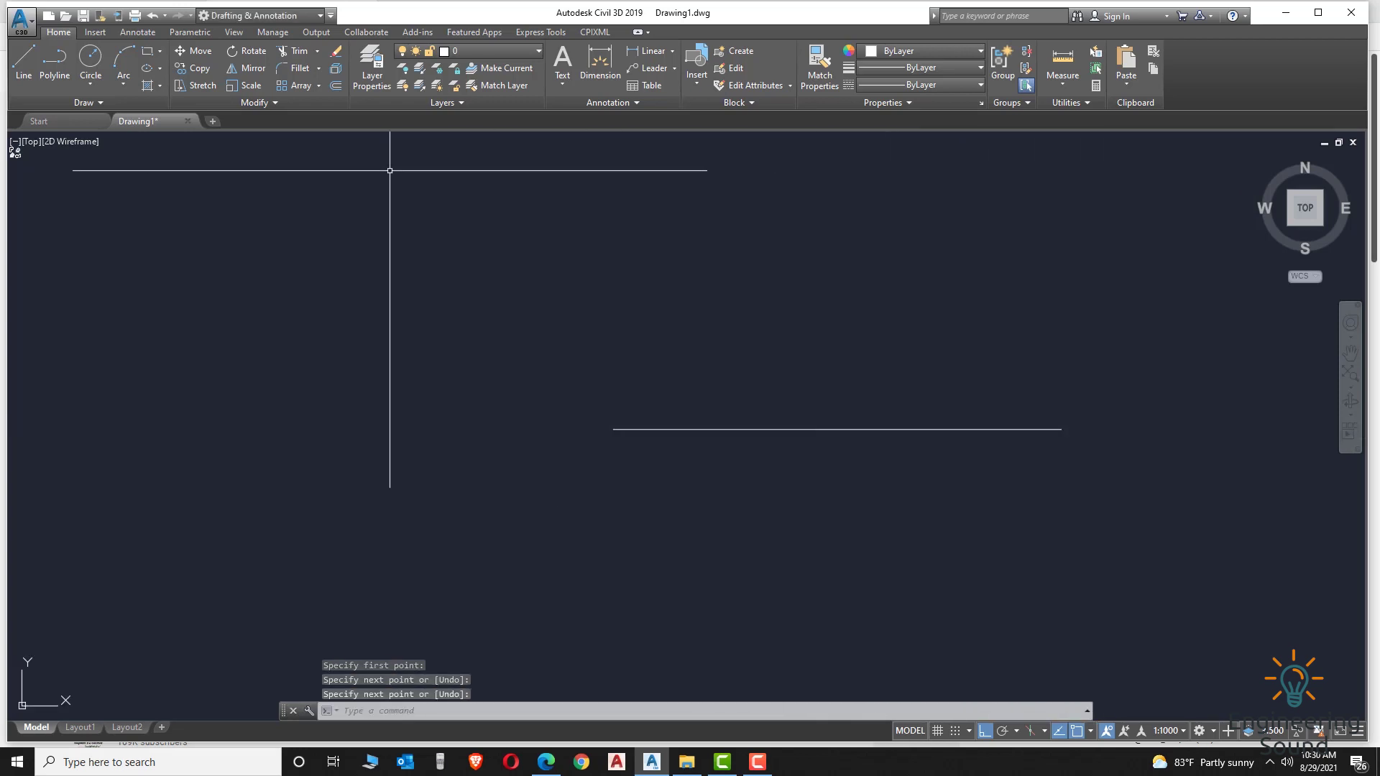
# Draw a circle centred on each end of the line, with the right circle larger.
pyautogui.click(91, 61)
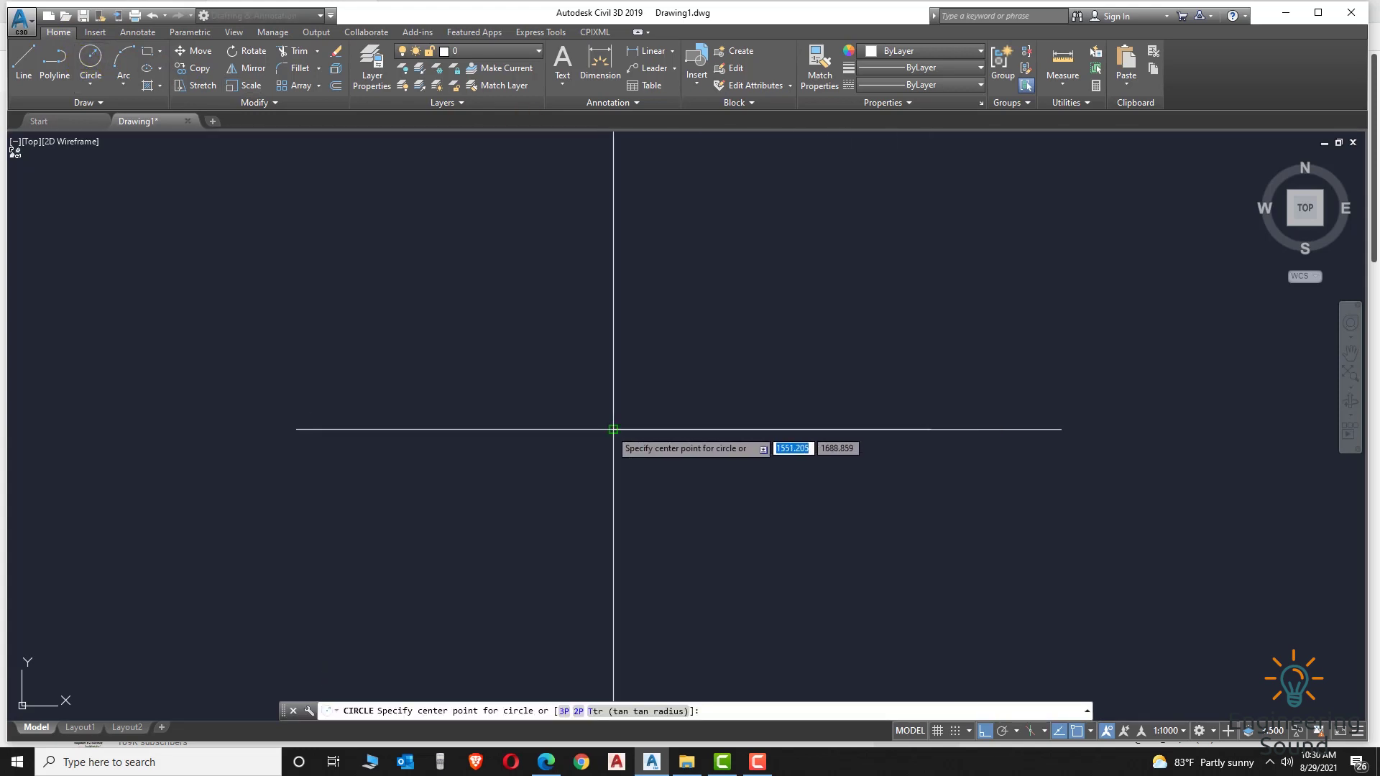
pyautogui.click(613, 429)
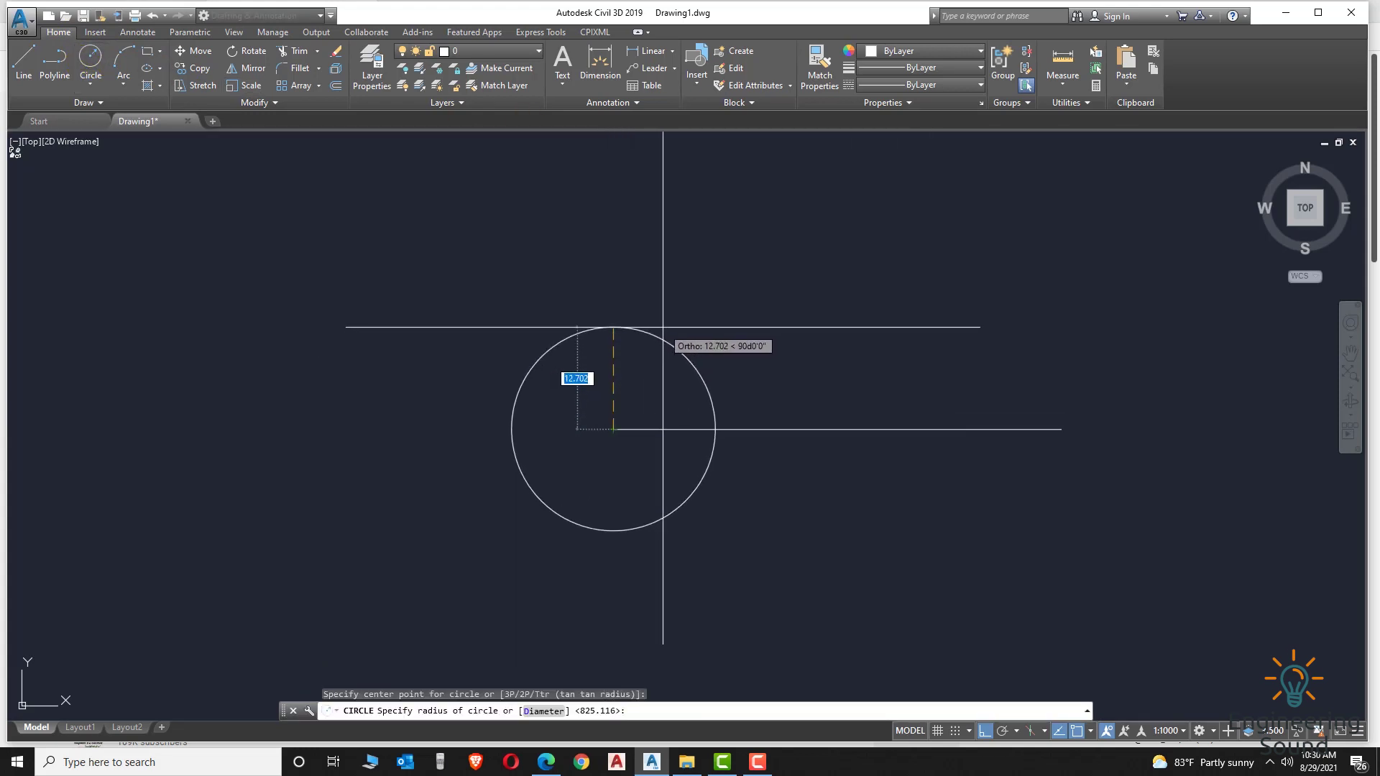
pyautogui.click(632, 364)
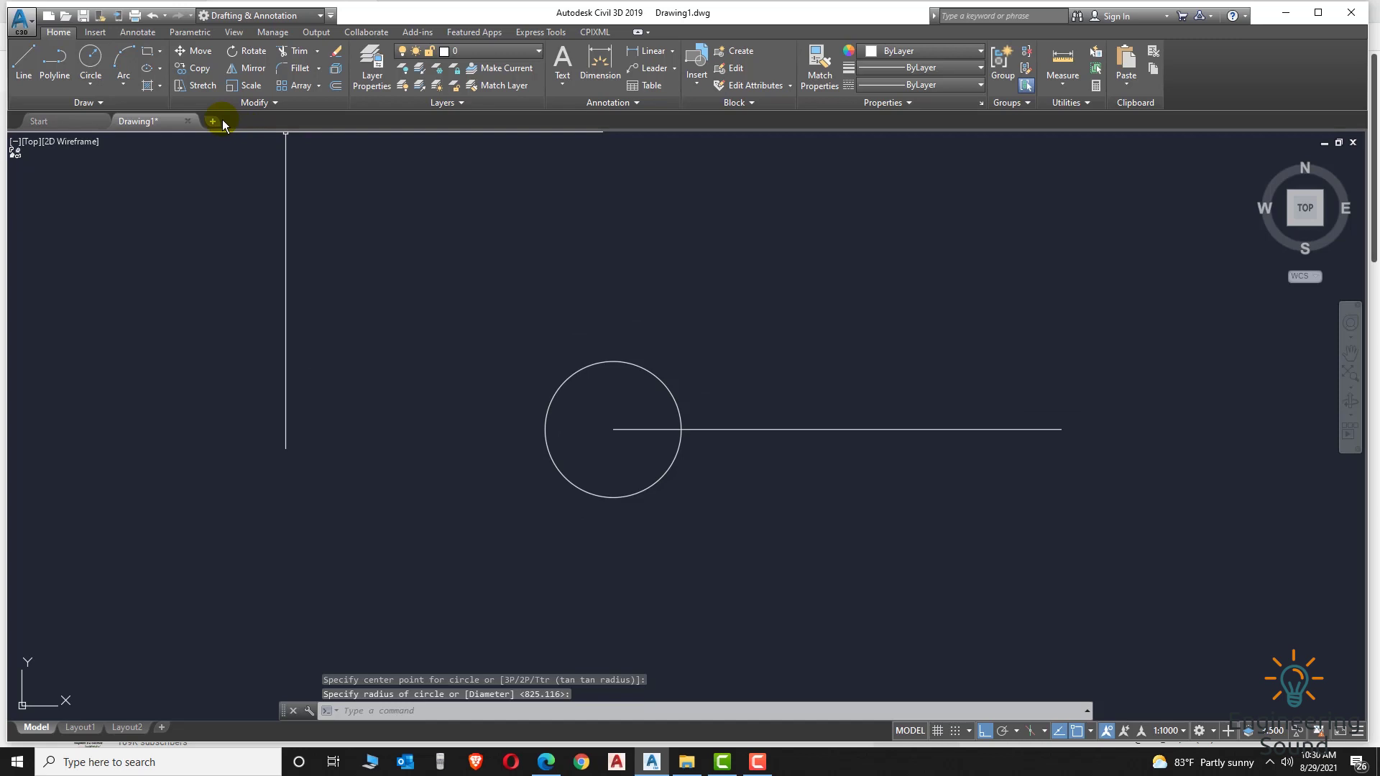
pyautogui.click(90, 57)
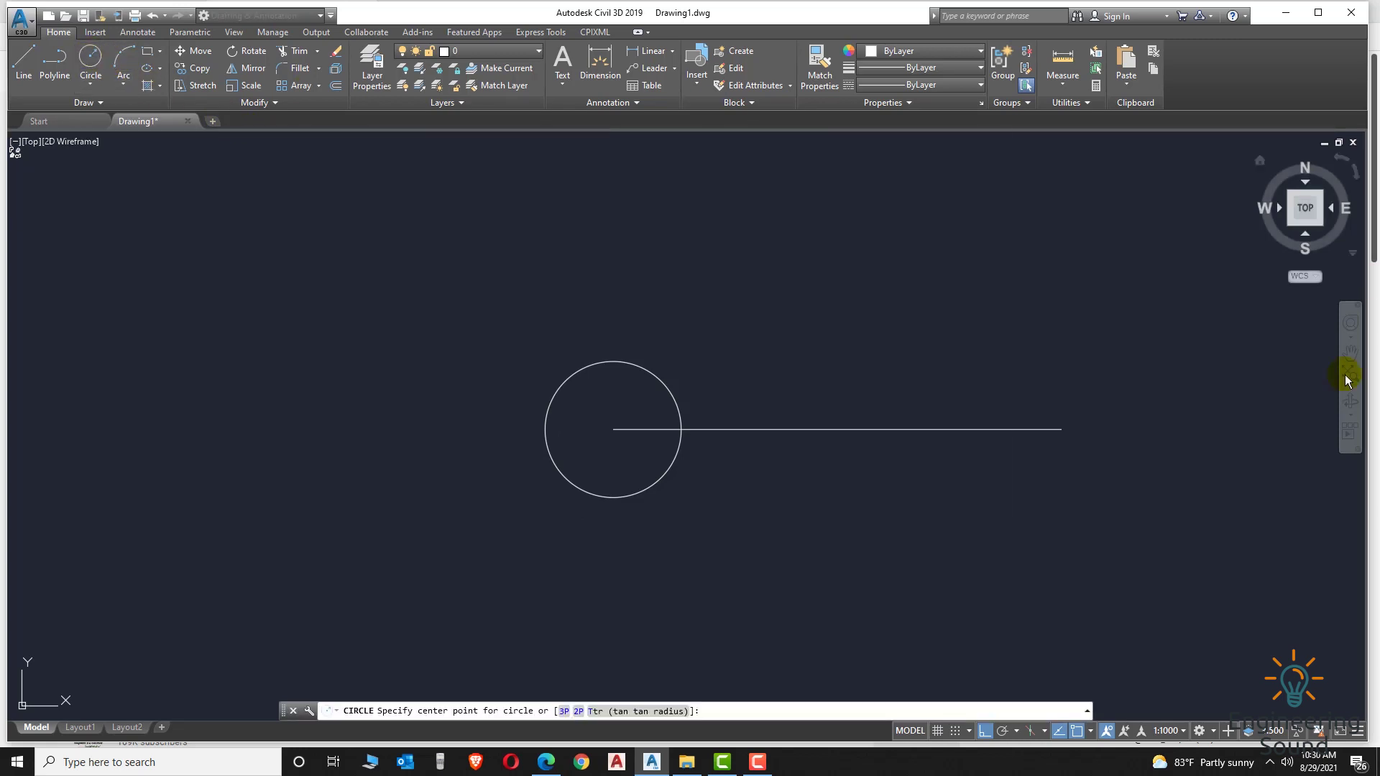
pyautogui.click(1062, 429)
pyautogui.click(1078, 352)
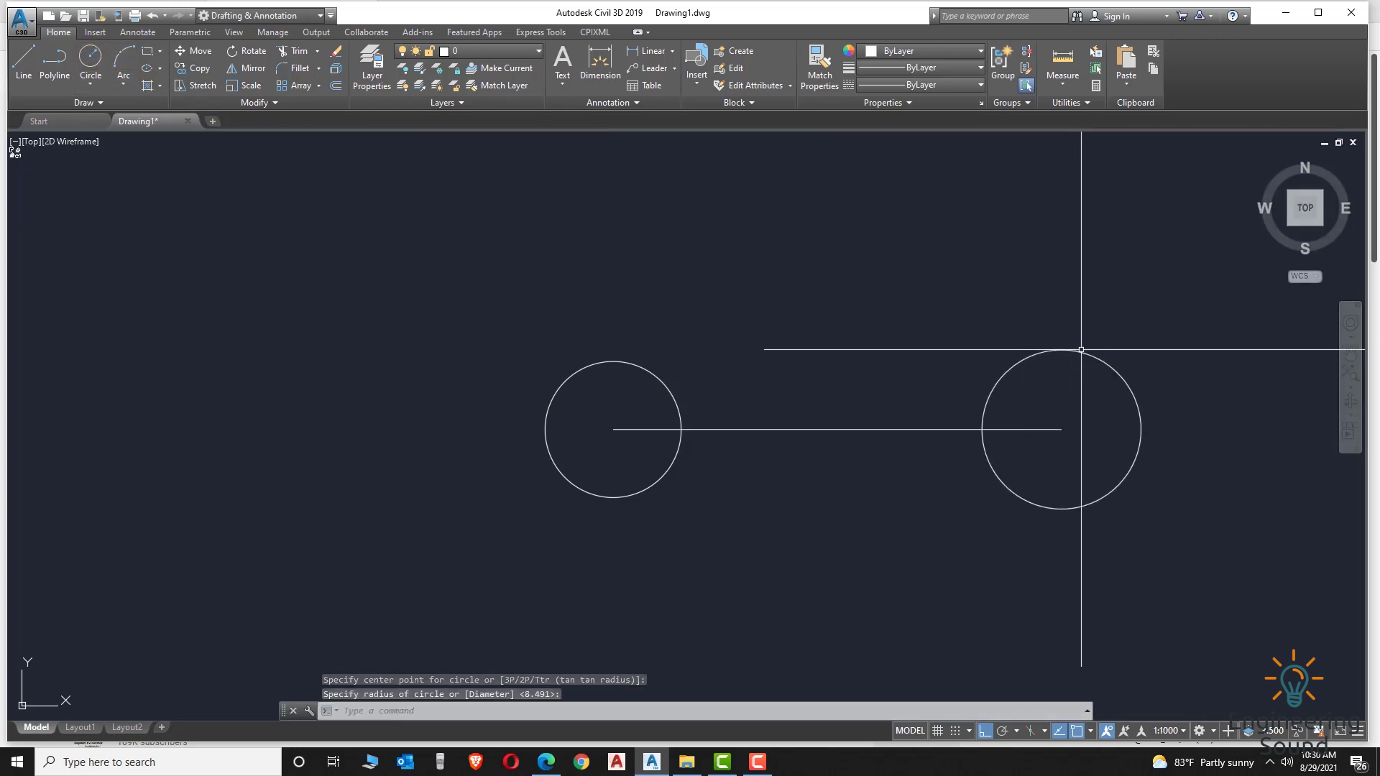
pyautogui.press('Return')
pyautogui.press('Return')
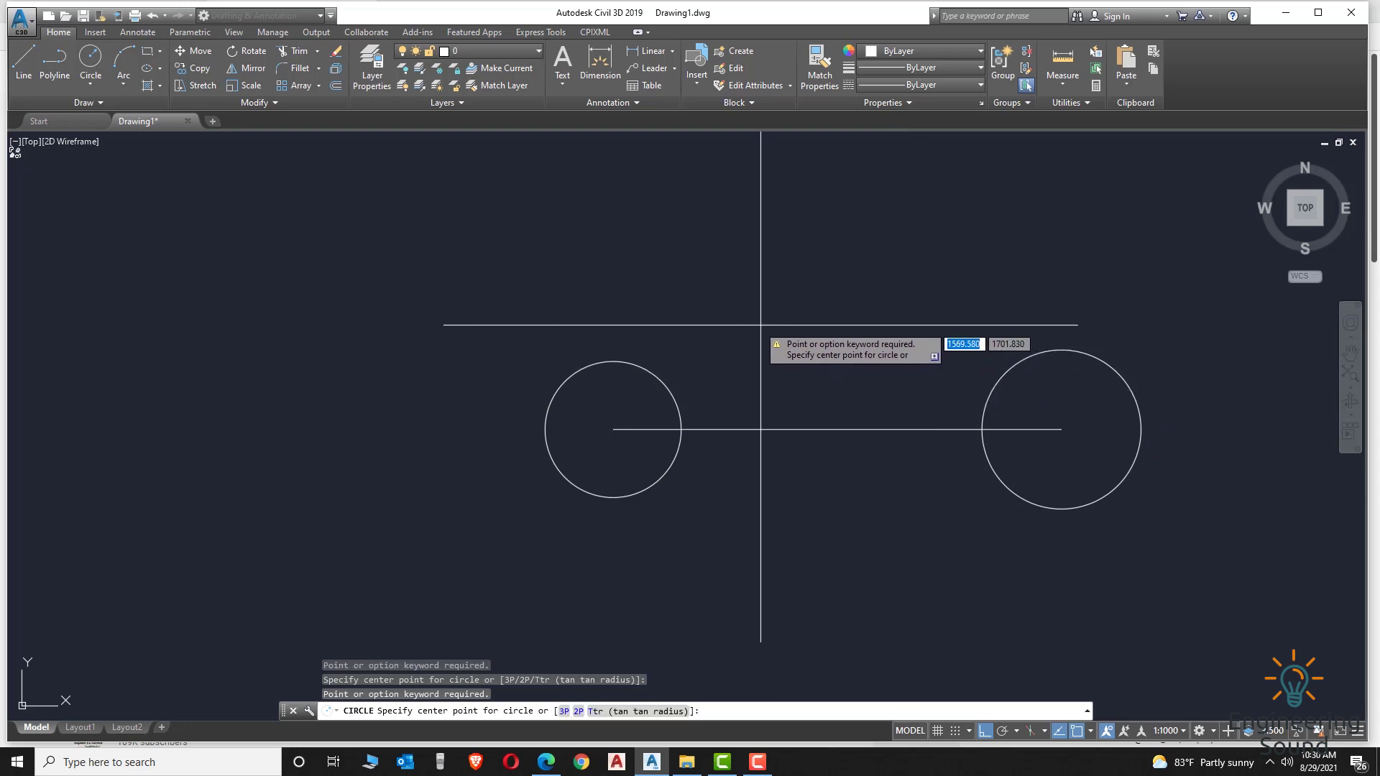
pyautogui.press('Escape')
# Draw a vertical line between the two circles, ending below them.
pyautogui.click(16, 70)
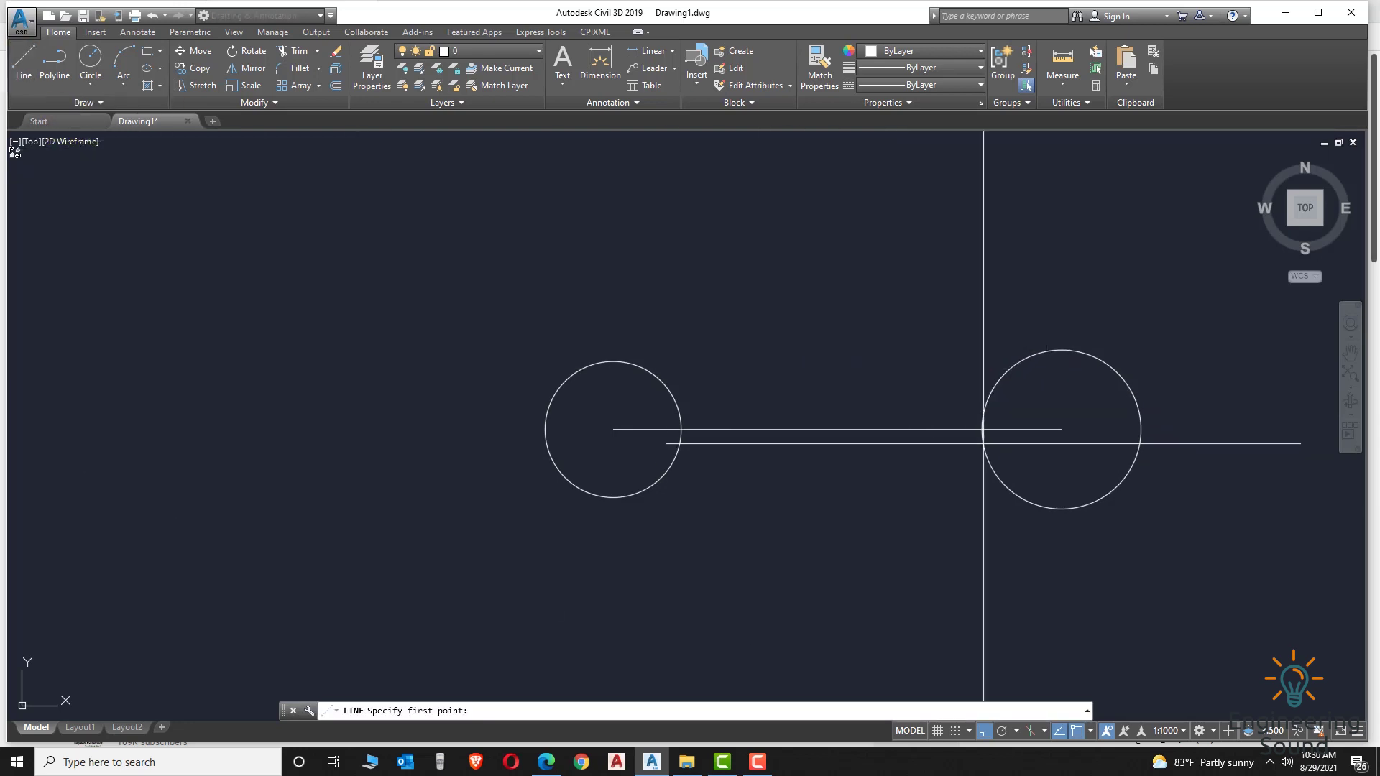
pyautogui.click(824, 429)
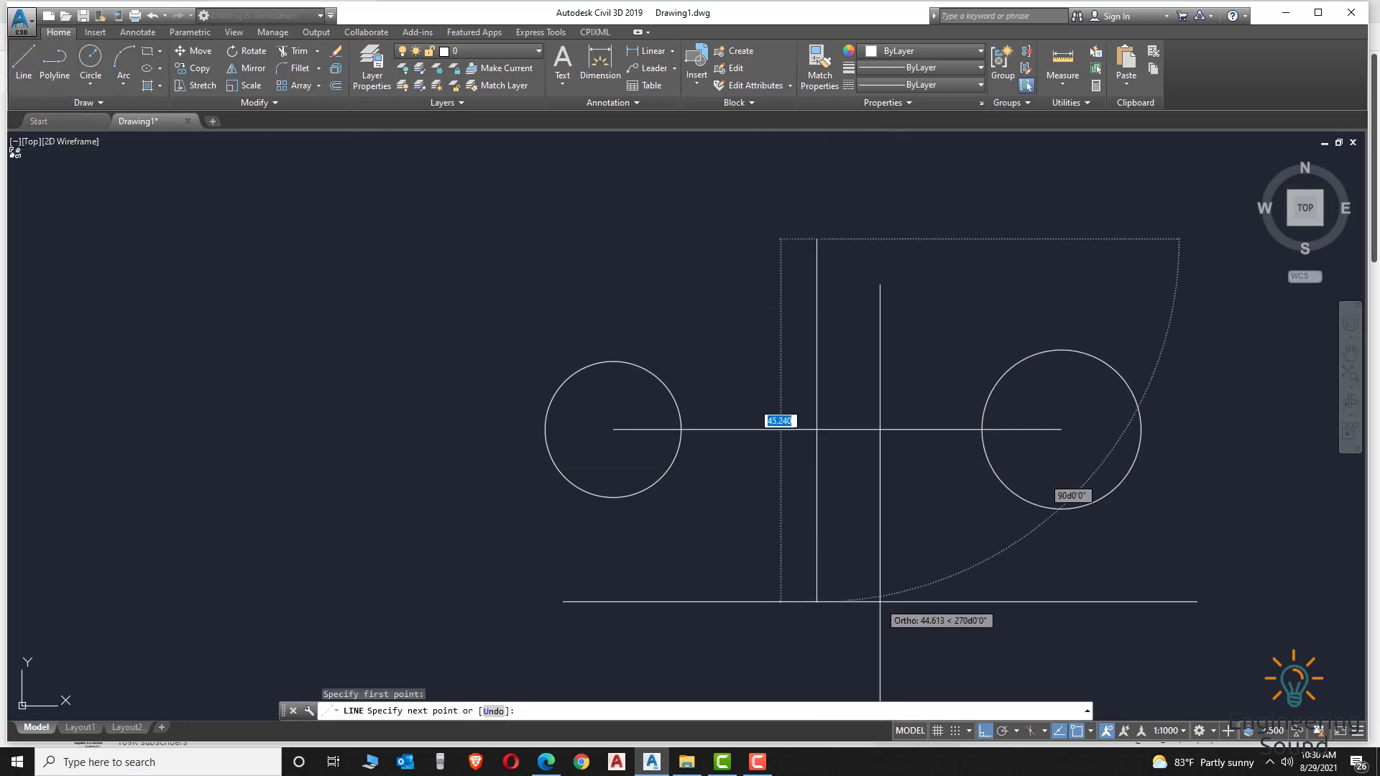
pyautogui.click(878, 631)
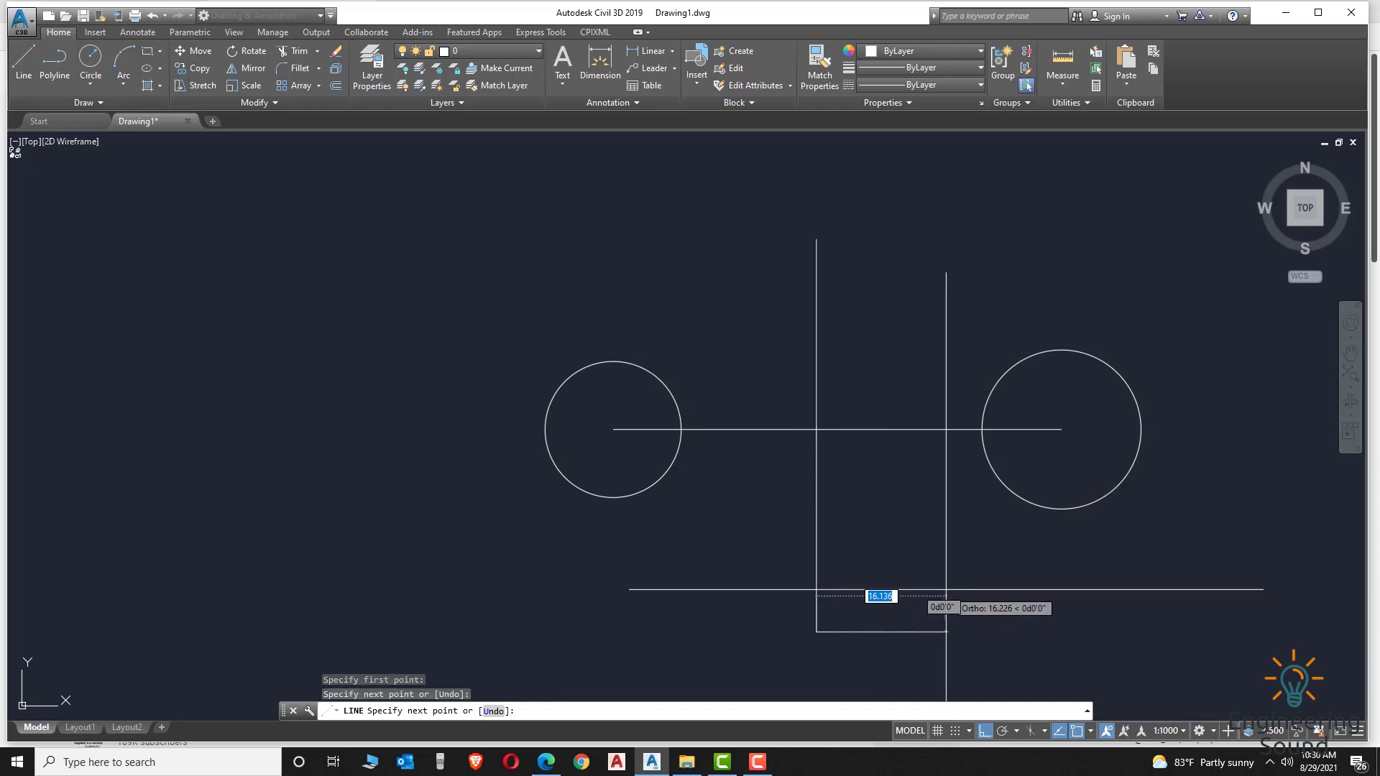
pyautogui.press('Return')
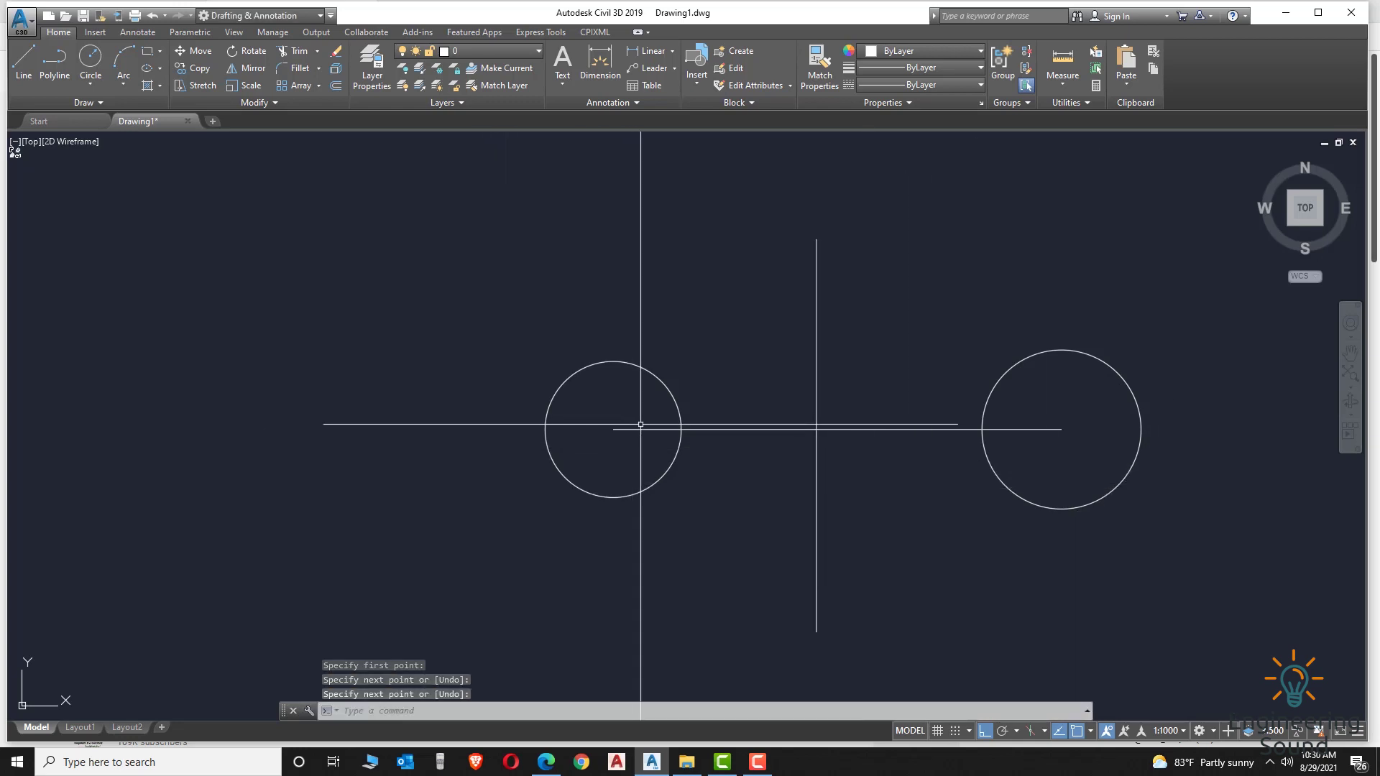
# Stretch the horizontal line's left end past the left circle and add a line beyond the right circle.
pyautogui.click(613, 428)
pyautogui.click(613, 429)
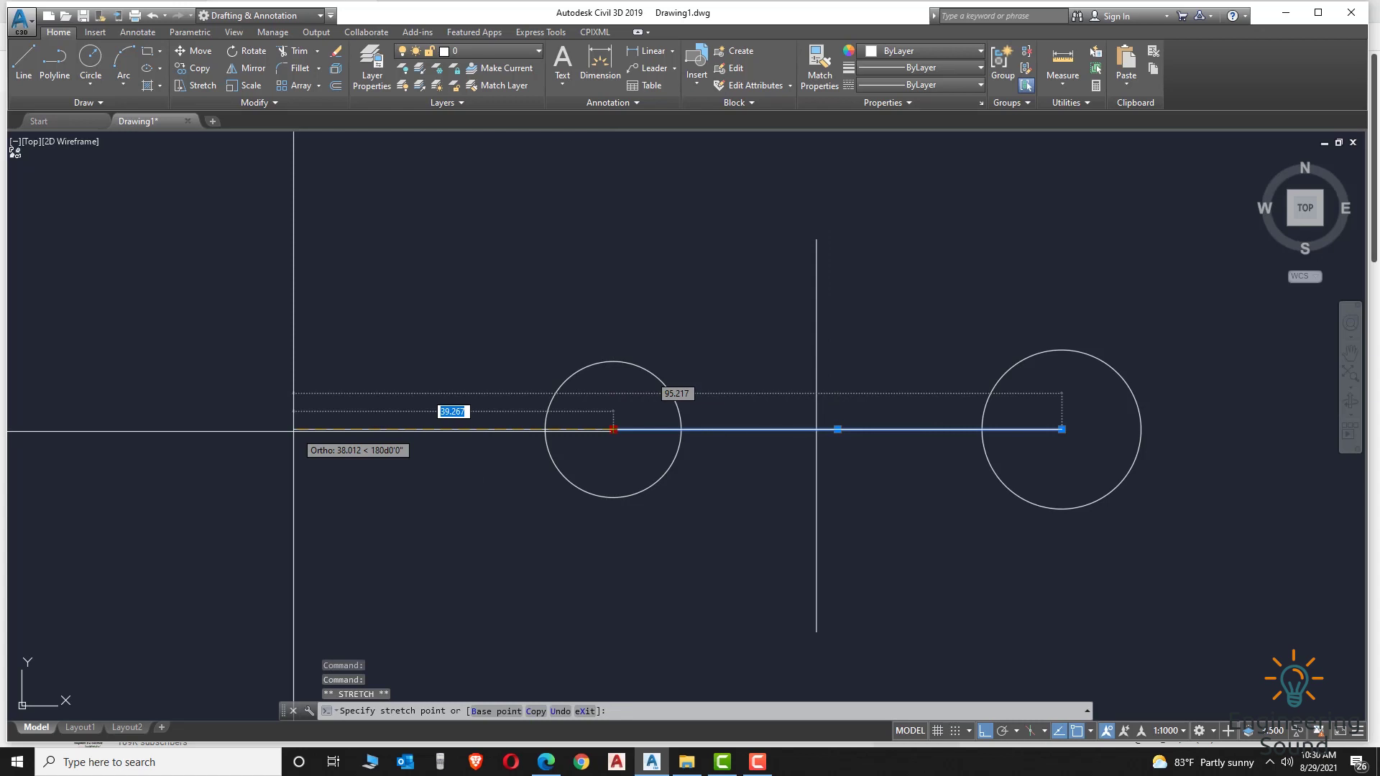
pyautogui.click(283, 429)
pyautogui.write('l')
pyautogui.press('Return')
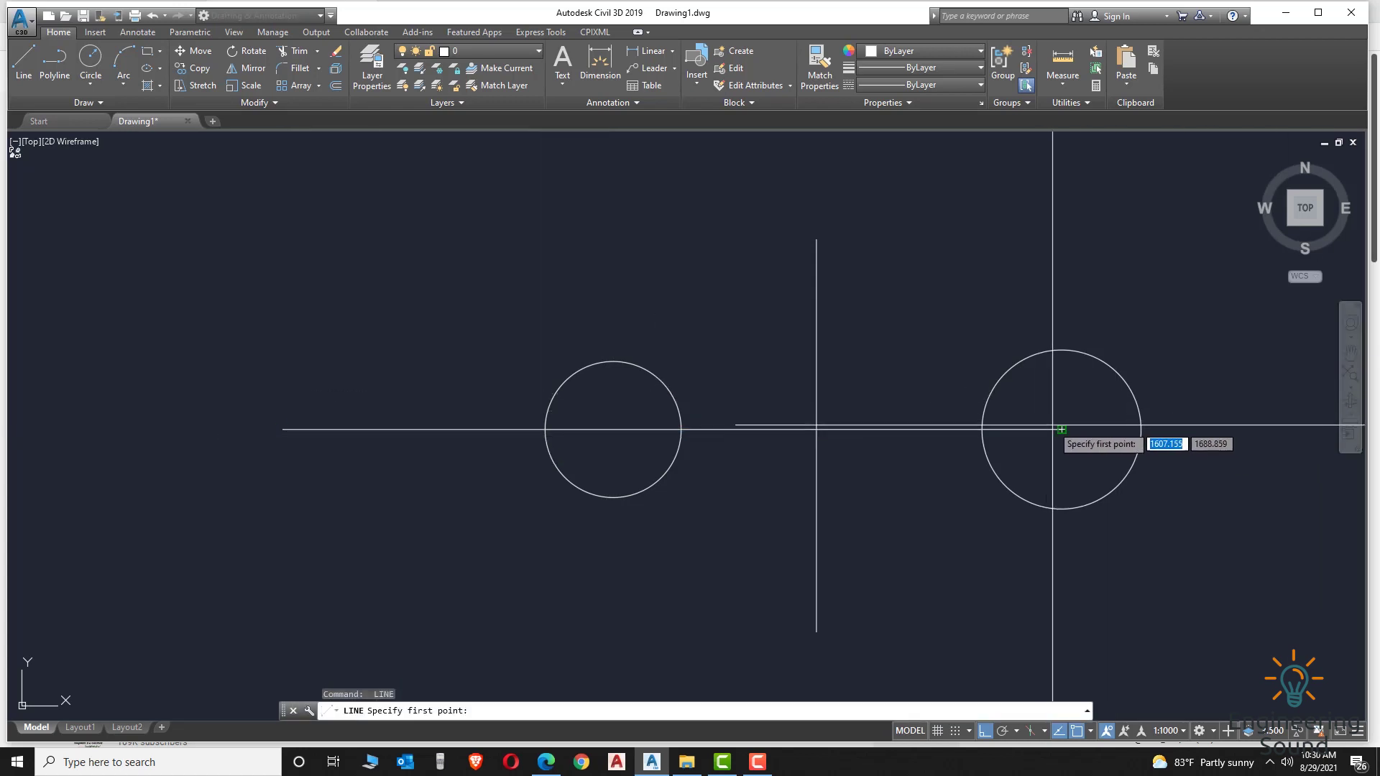
pyautogui.click(1061, 429)
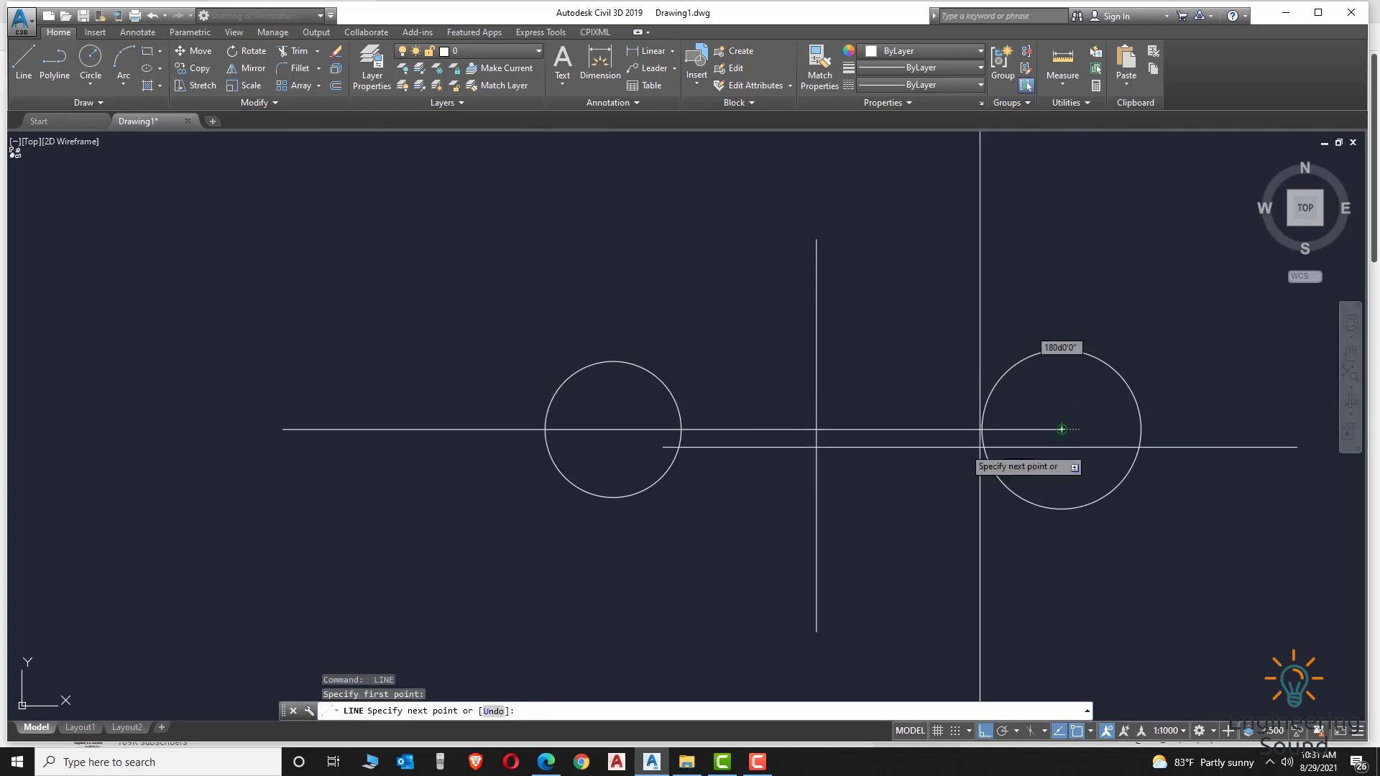
pyautogui.moveTo(915, 449)
pyautogui.mouseDown(button='middle')
pyautogui.moveTo(804, 473)
pyautogui.moveTo(380, 466)
pyautogui.mouseUp(button='middle')
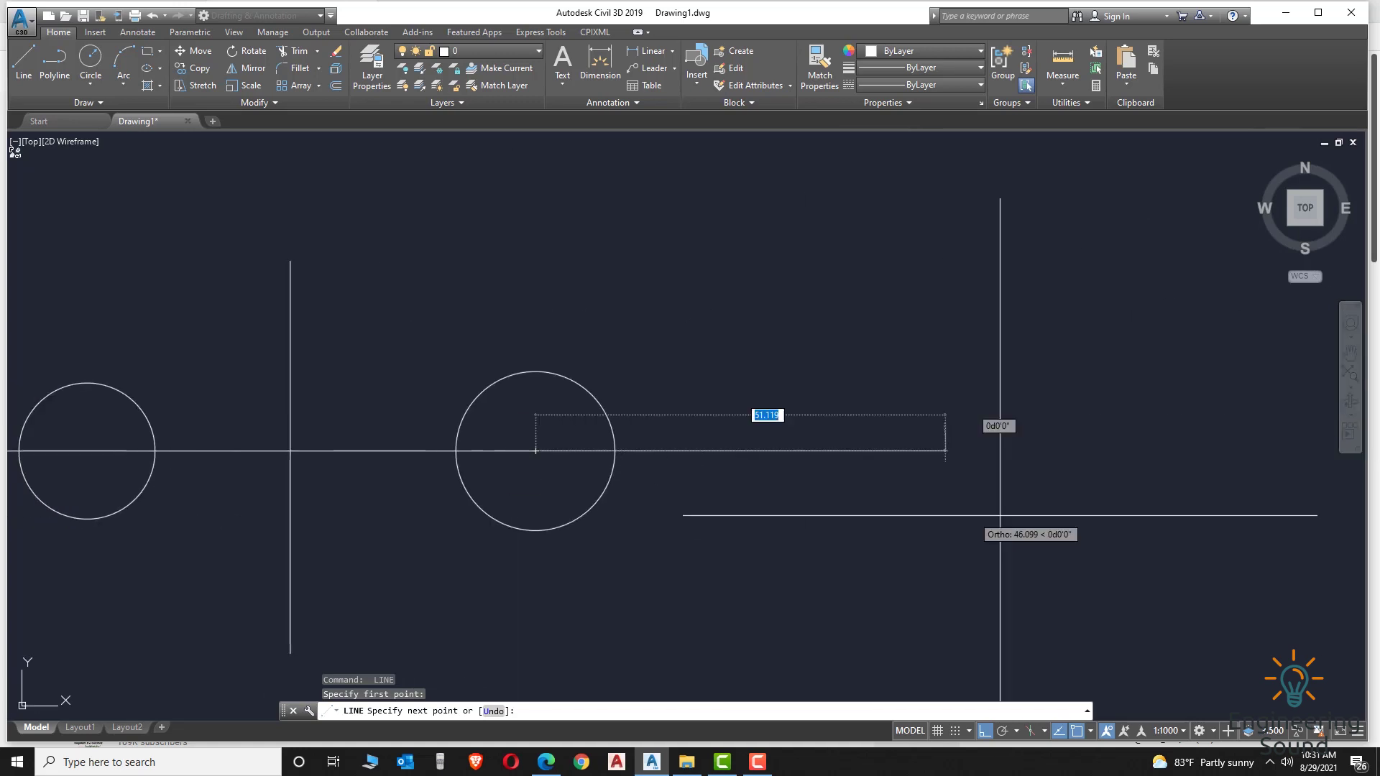
pyautogui.click(1116, 514)
pyautogui.press('Return')
pyautogui.scroll(-4, 1117, 524)
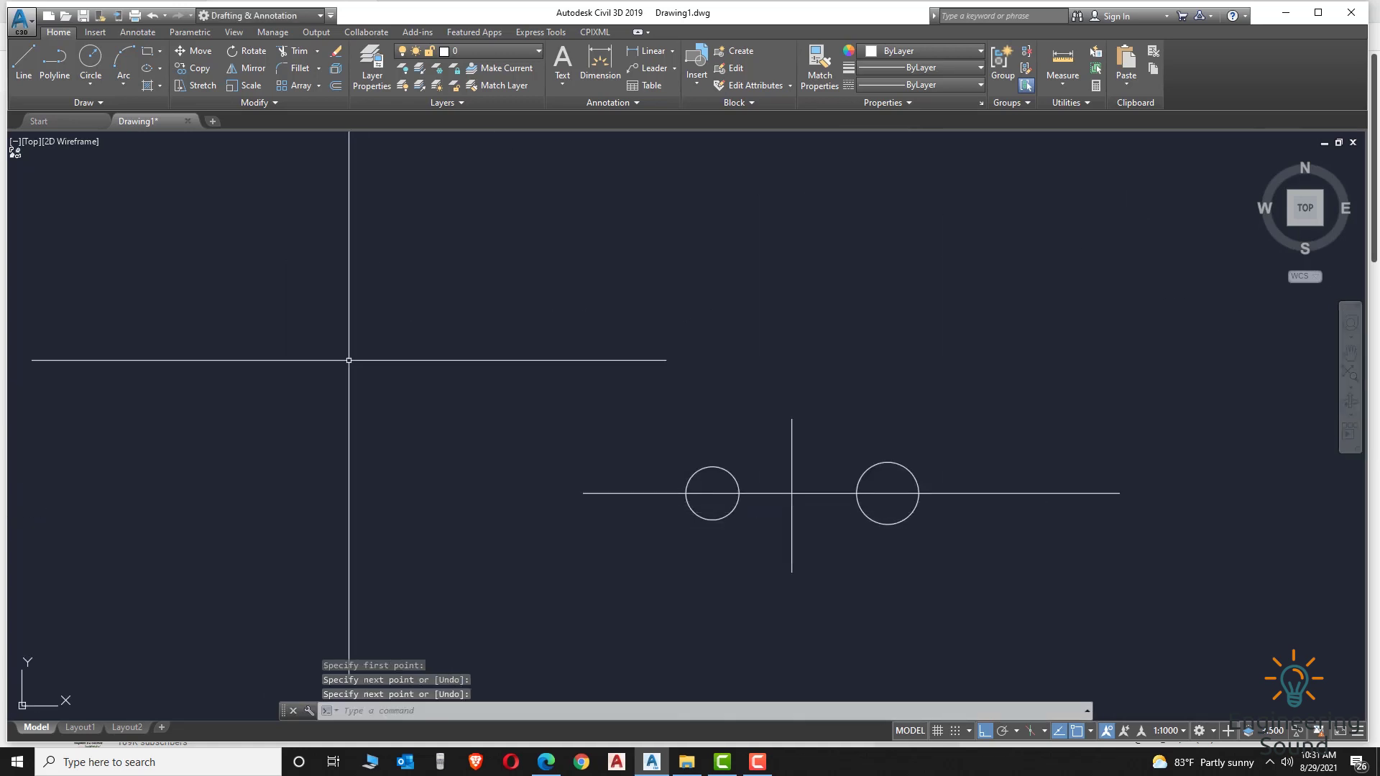
pyautogui.scroll(2, 693, 530)
pyautogui.moveTo(853, 564); pyautogui.dragTo(693, 477, button='middle')
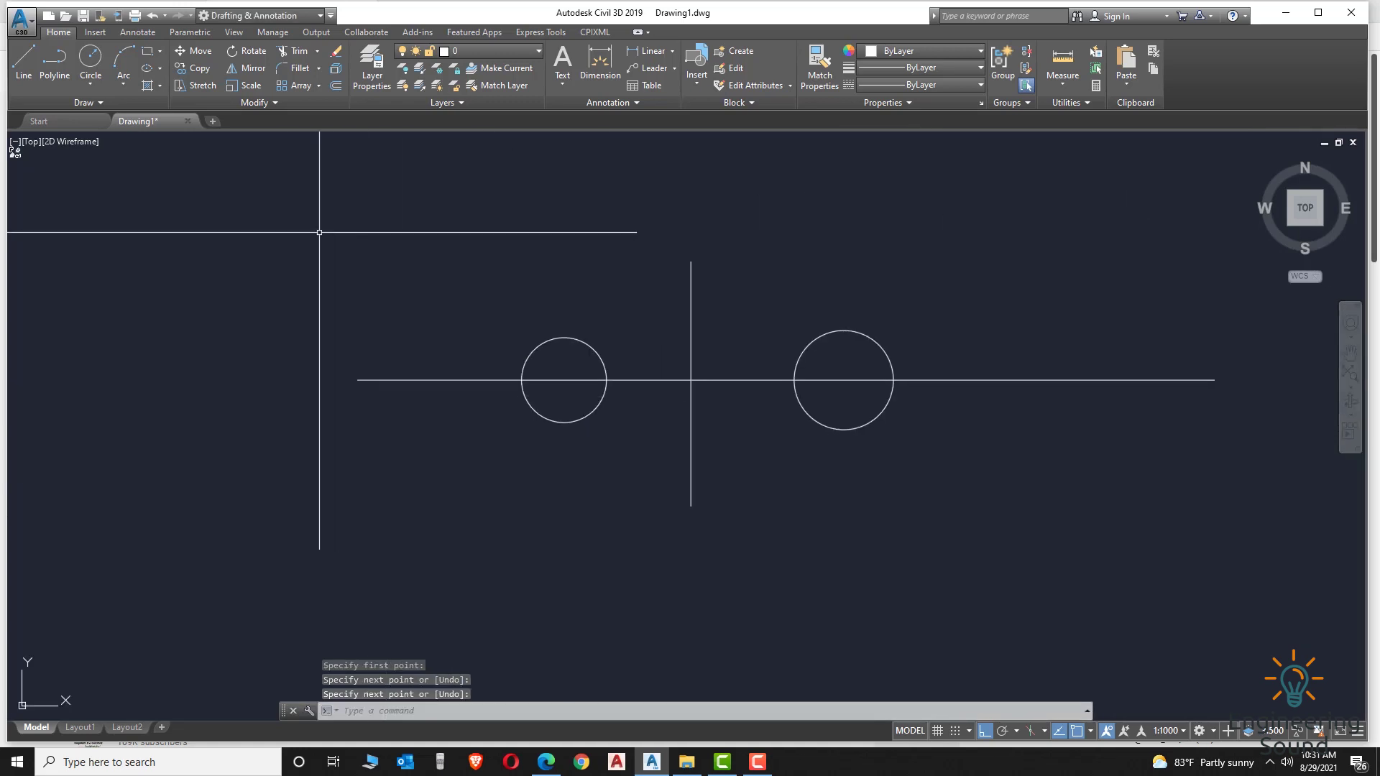
# Draw a three-point arc capping the left end of the horizontal line, with ortho off.
pyautogui.click(123, 88)
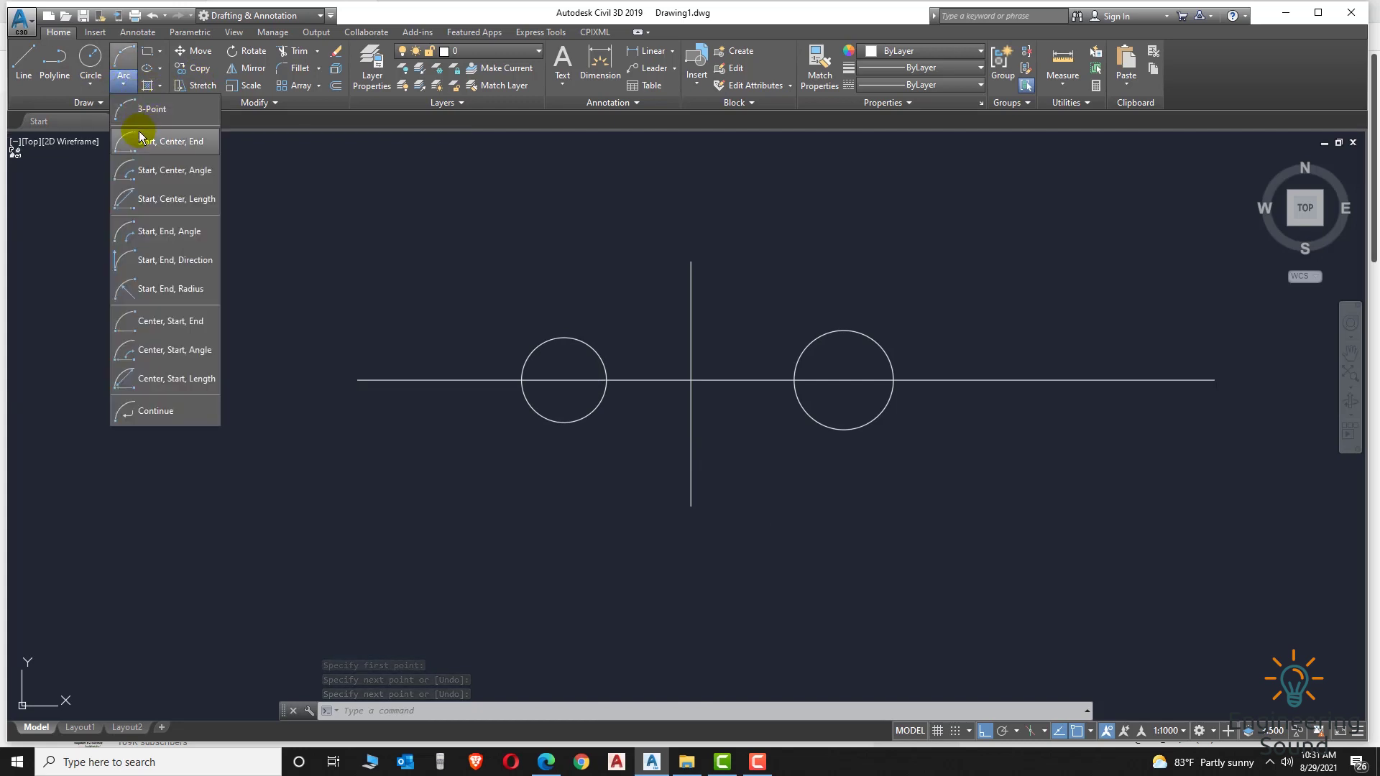
pyautogui.click(147, 117)
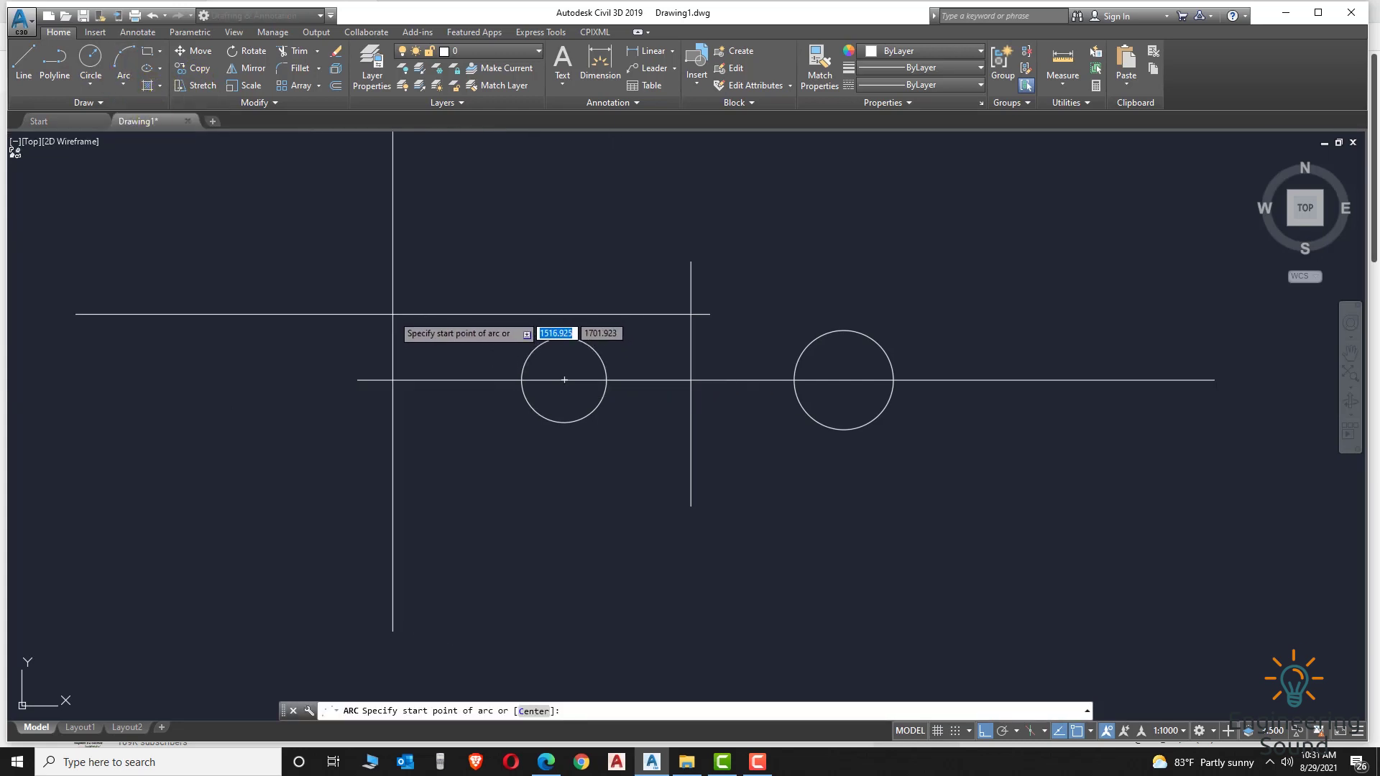
pyautogui.click(422, 319)
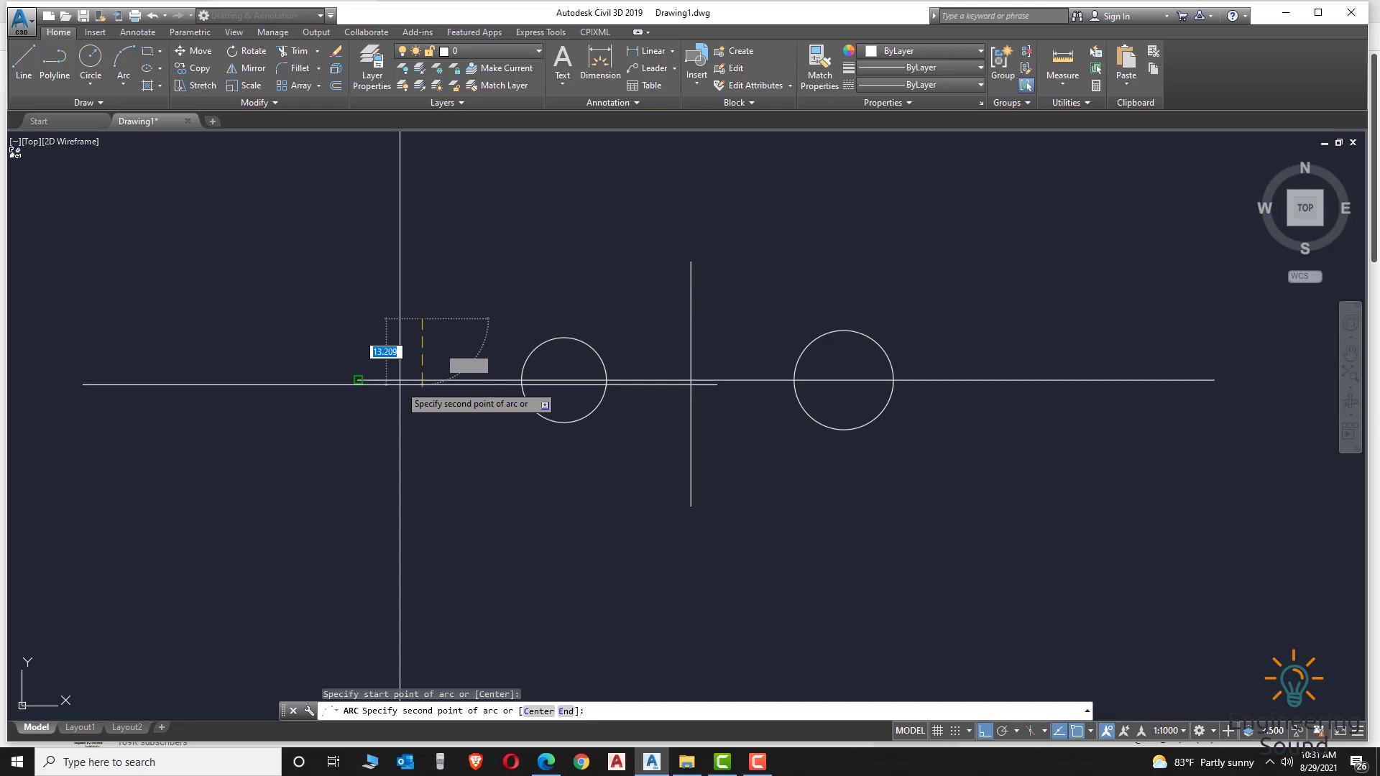
pyautogui.click(970, 731)
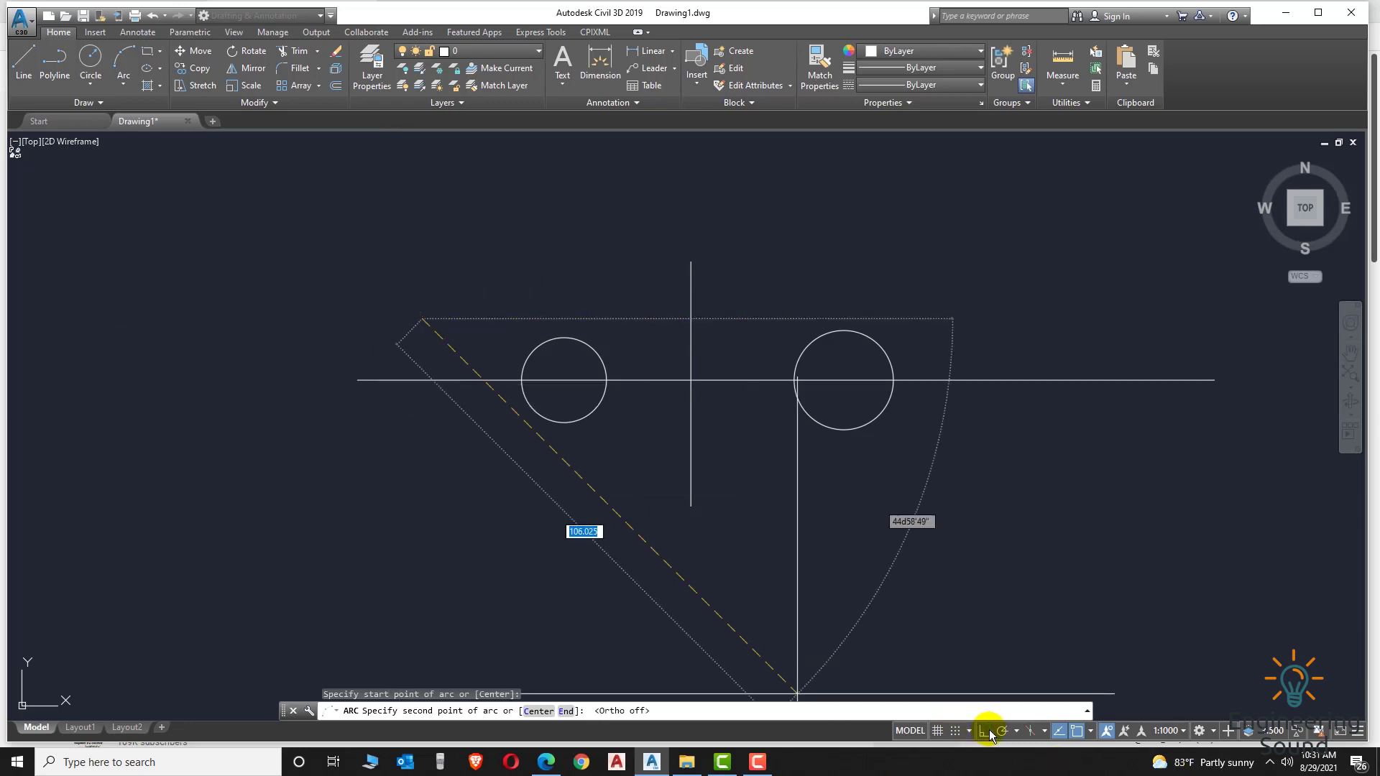
pyautogui.click(411, 380)
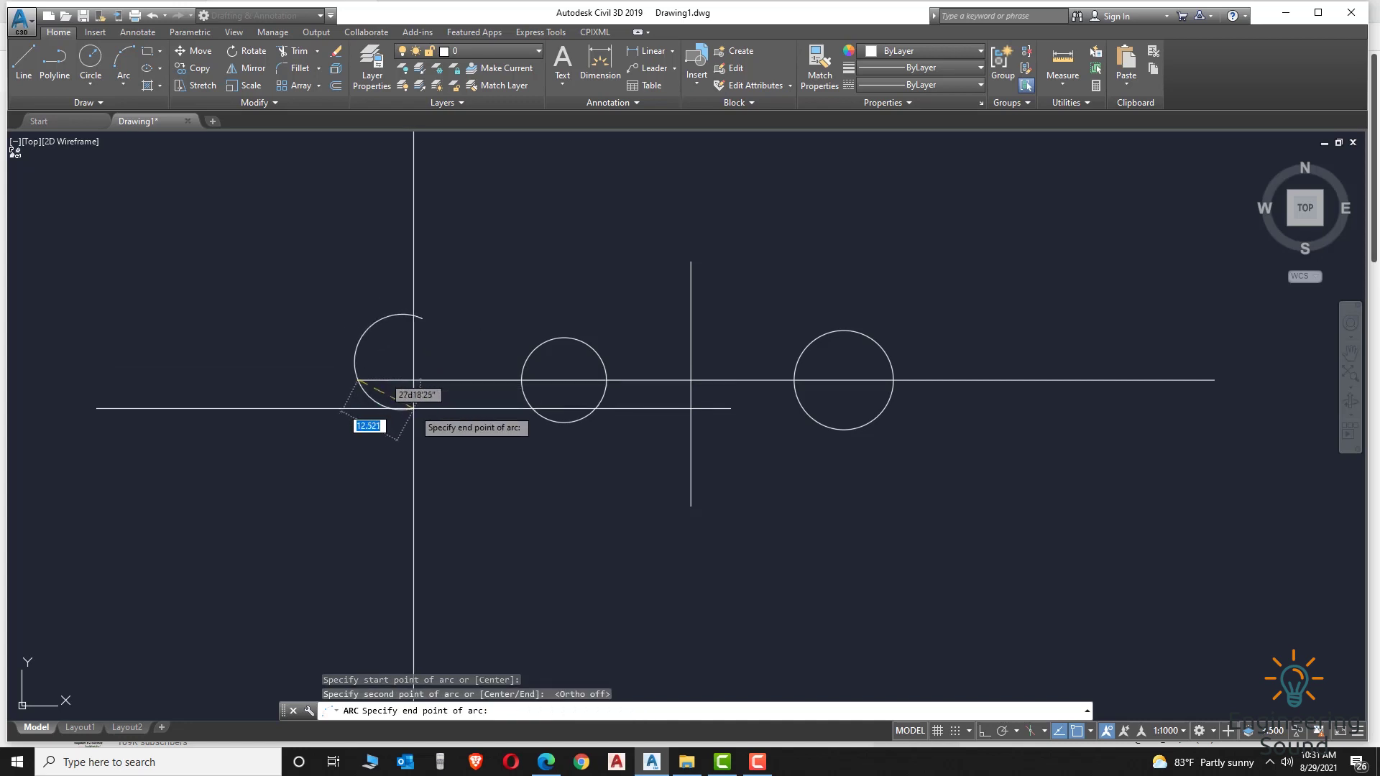
pyautogui.click(423, 459)
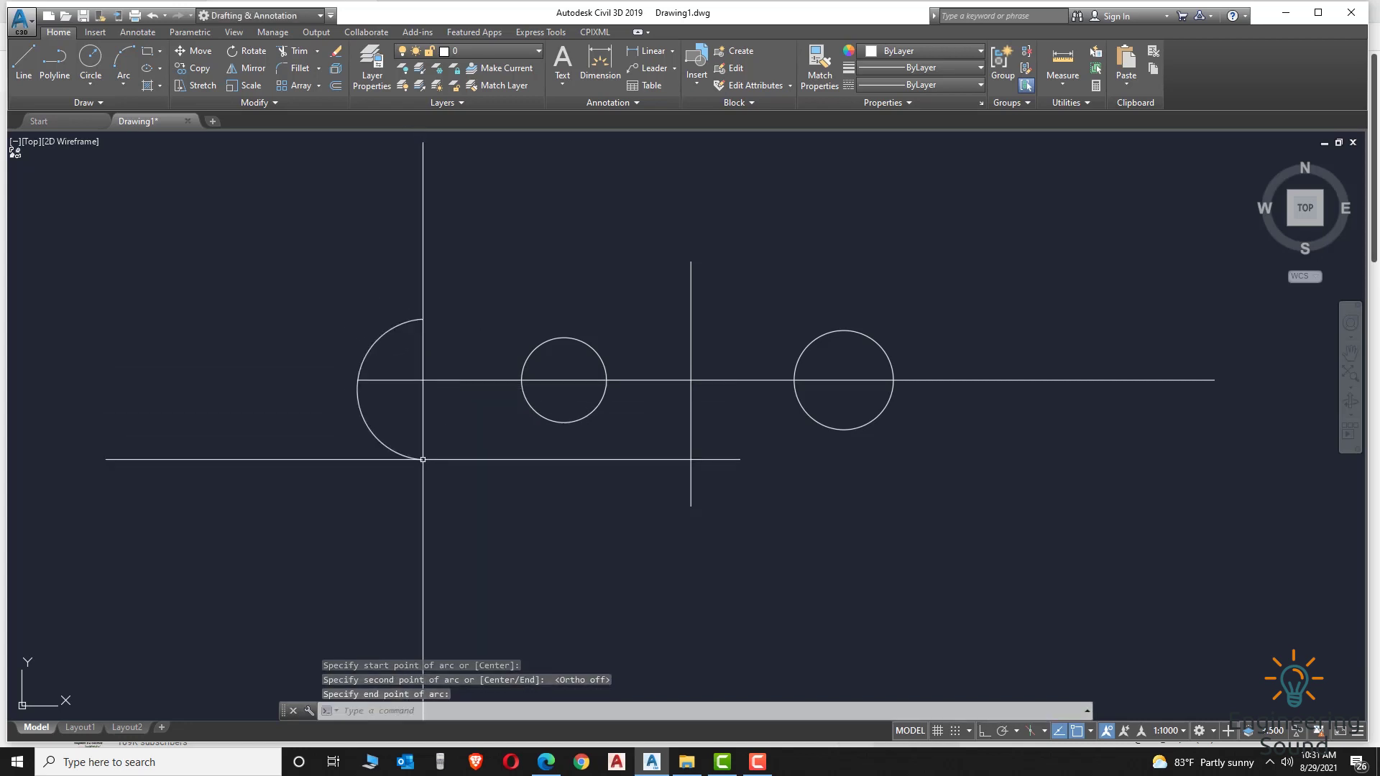
# Draw a matching three-point arc at the right end through the line intersection.
pyautogui.press('Return')
pyautogui.moveTo(1111, 397); pyautogui.dragTo(832, 414, button='middle')
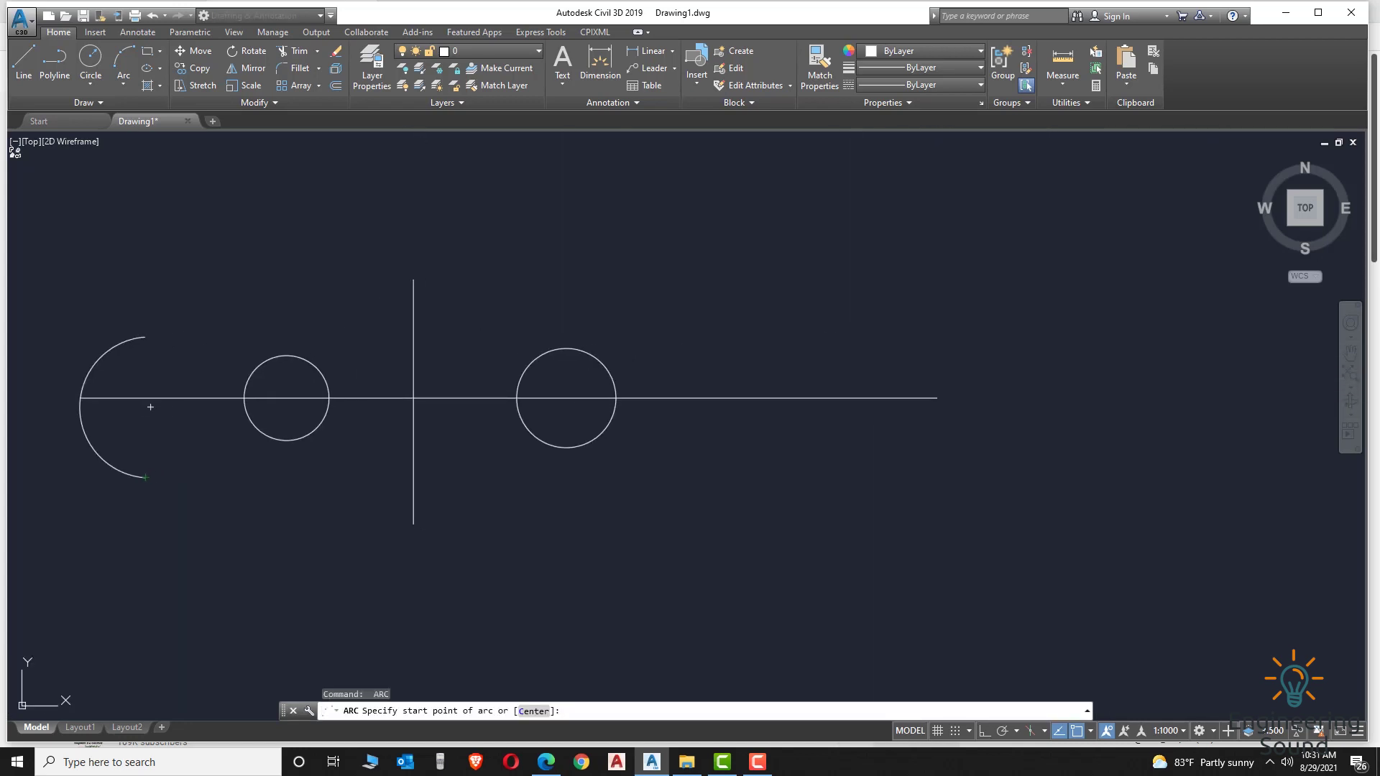
pyautogui.press('Return')
pyautogui.press('Escape')
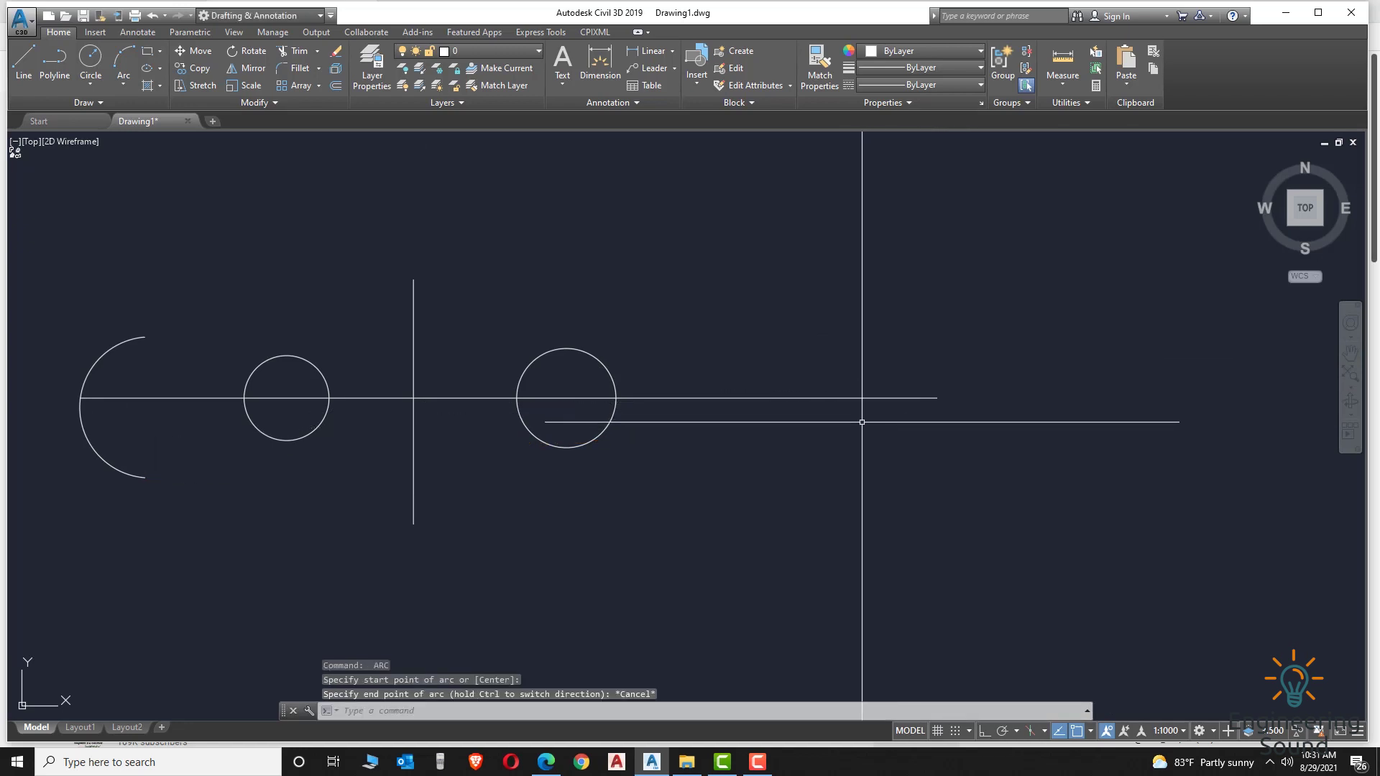
pyautogui.press('Return')
pyautogui.click(926, 297)
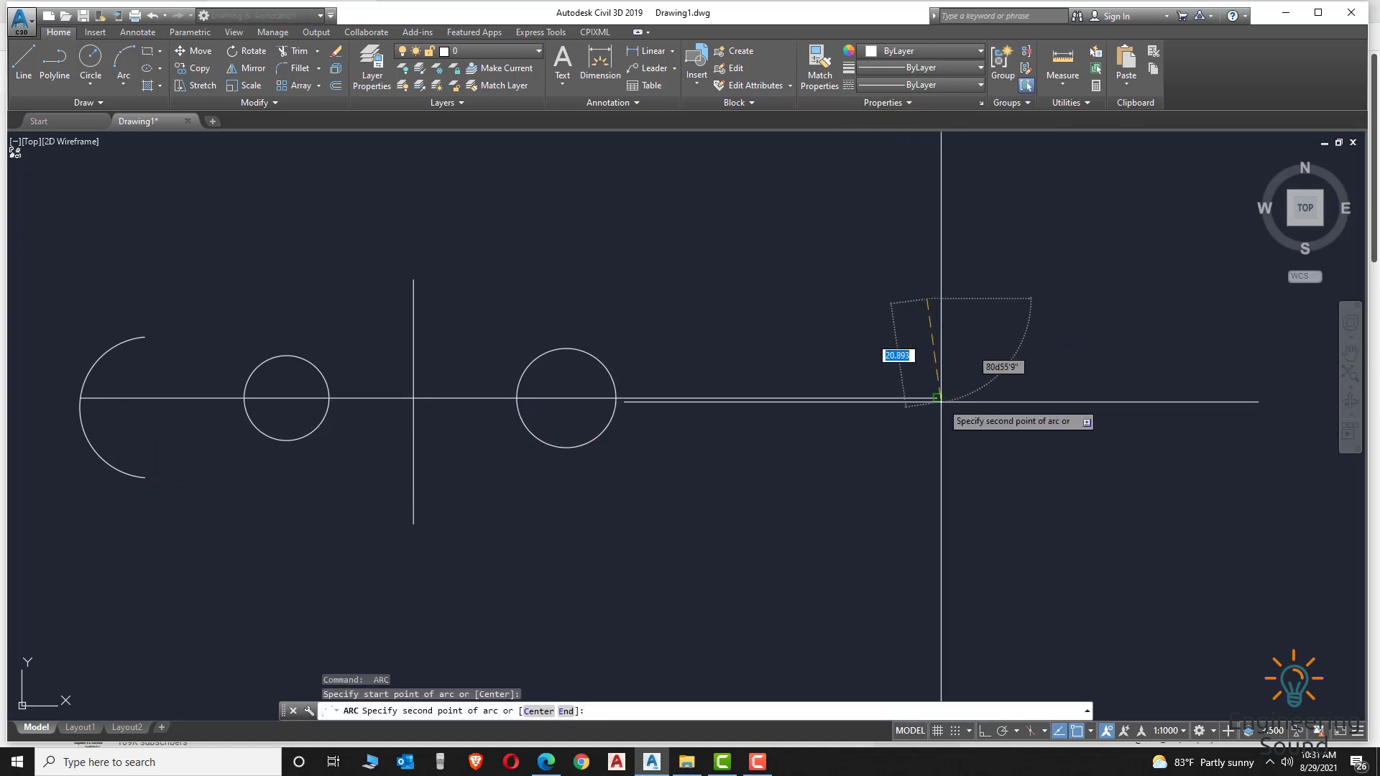
pyautogui.click(936, 398)
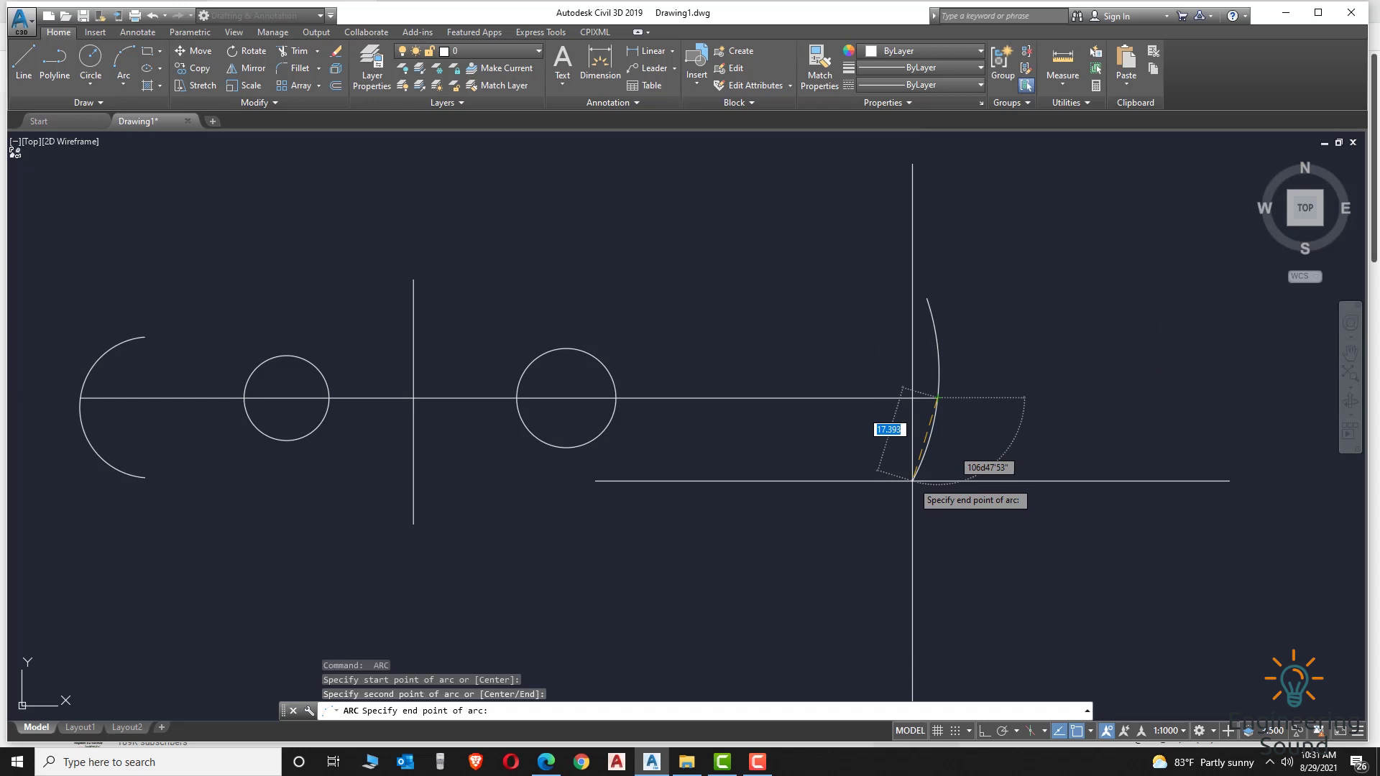
pyautogui.click(926, 297)
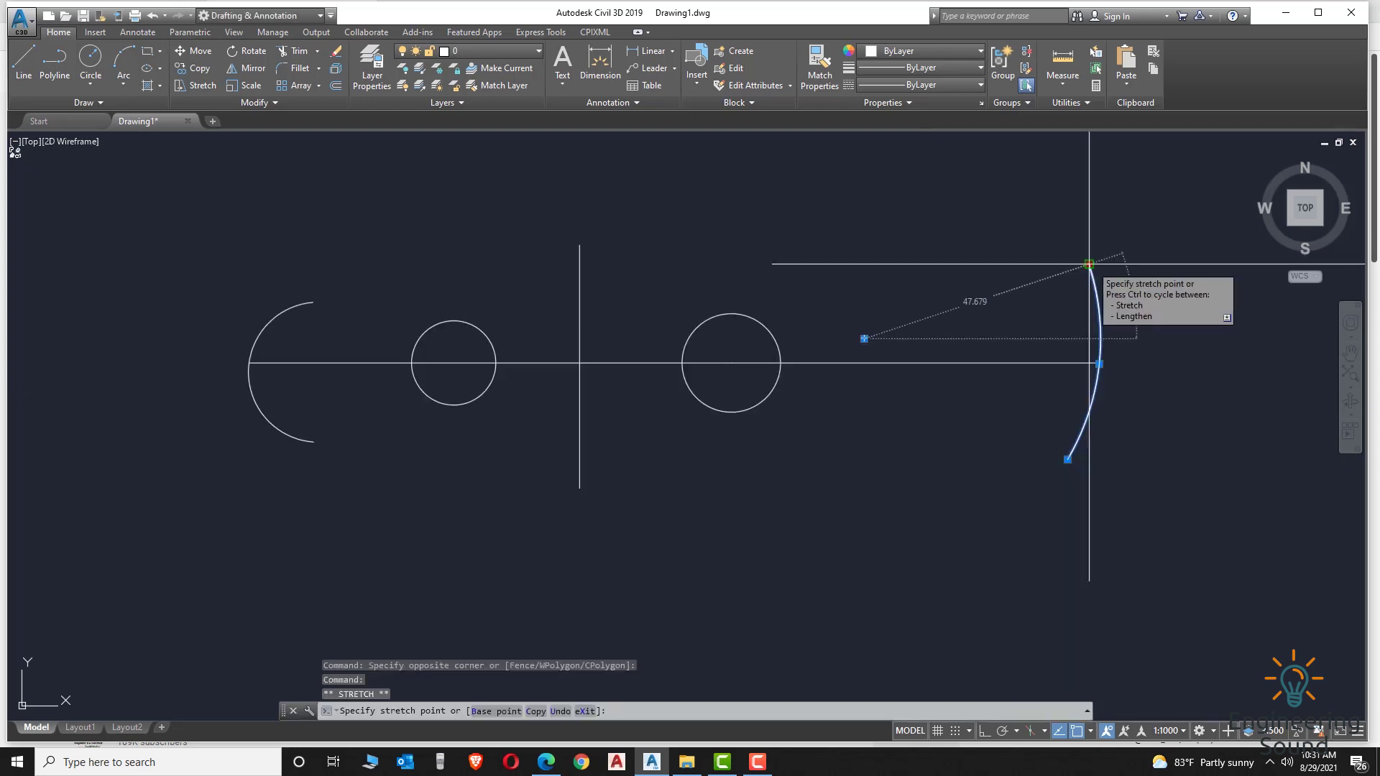
pyautogui.press('Escape')
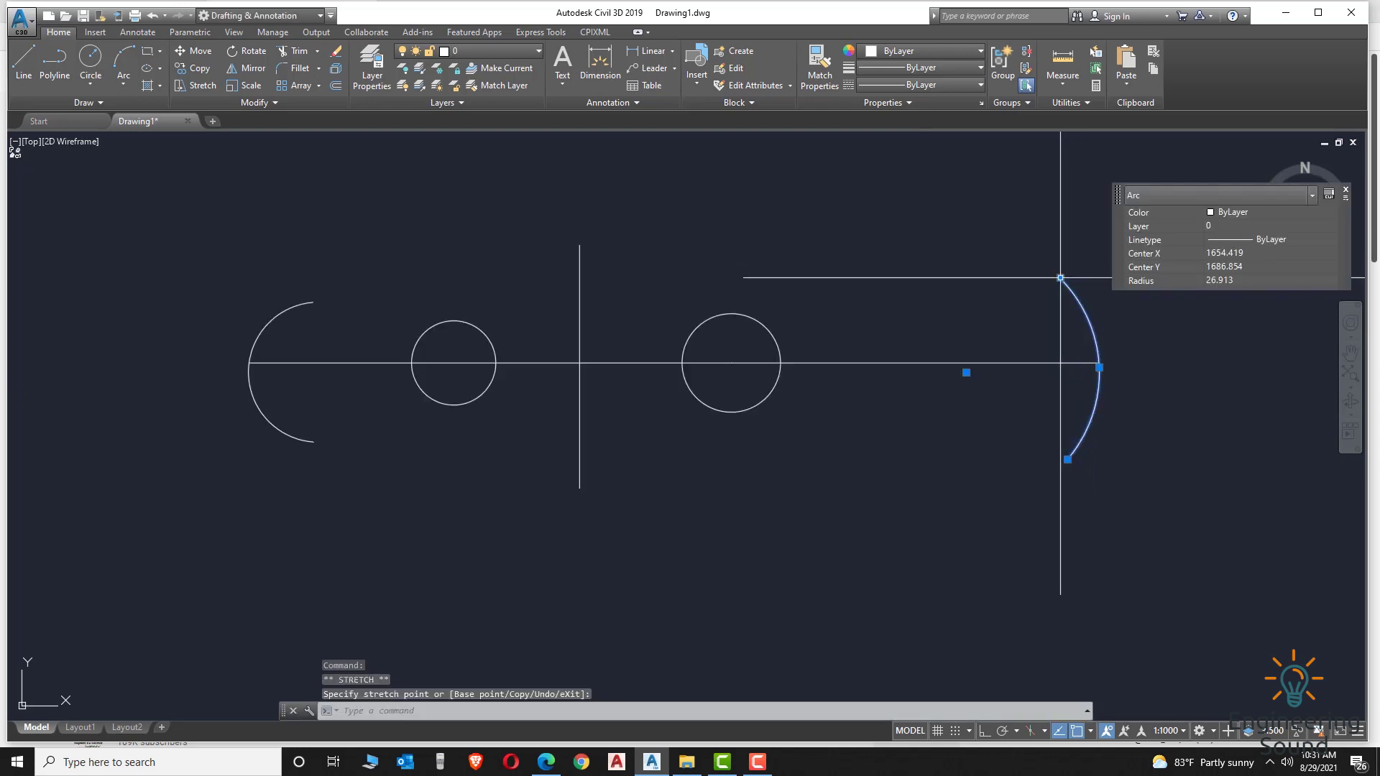
pyautogui.press('Escape')
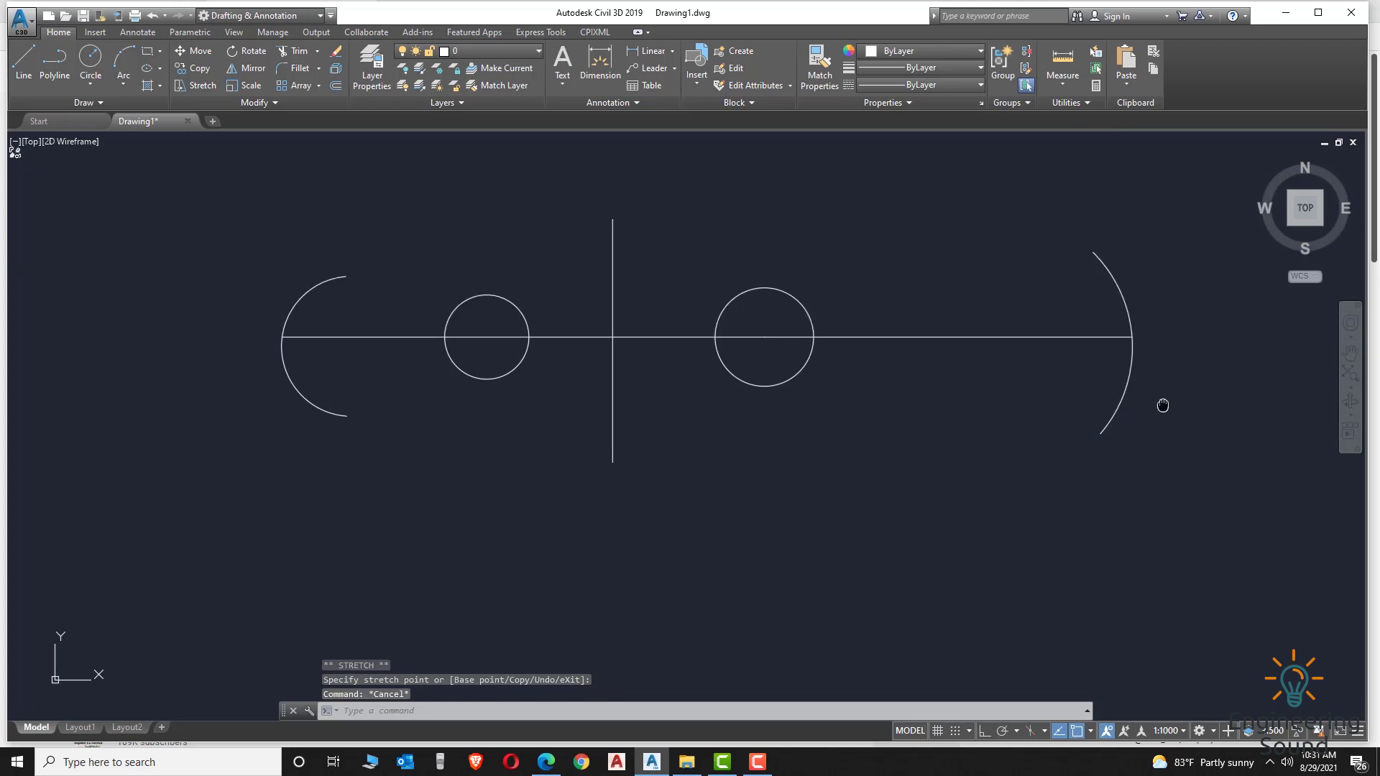
# Switch to the Manage ribbon tab and clear any running or partly entered command.
pyautogui.scroll(-2, 1157, 403)
pyautogui.scroll(2, 805, 417)
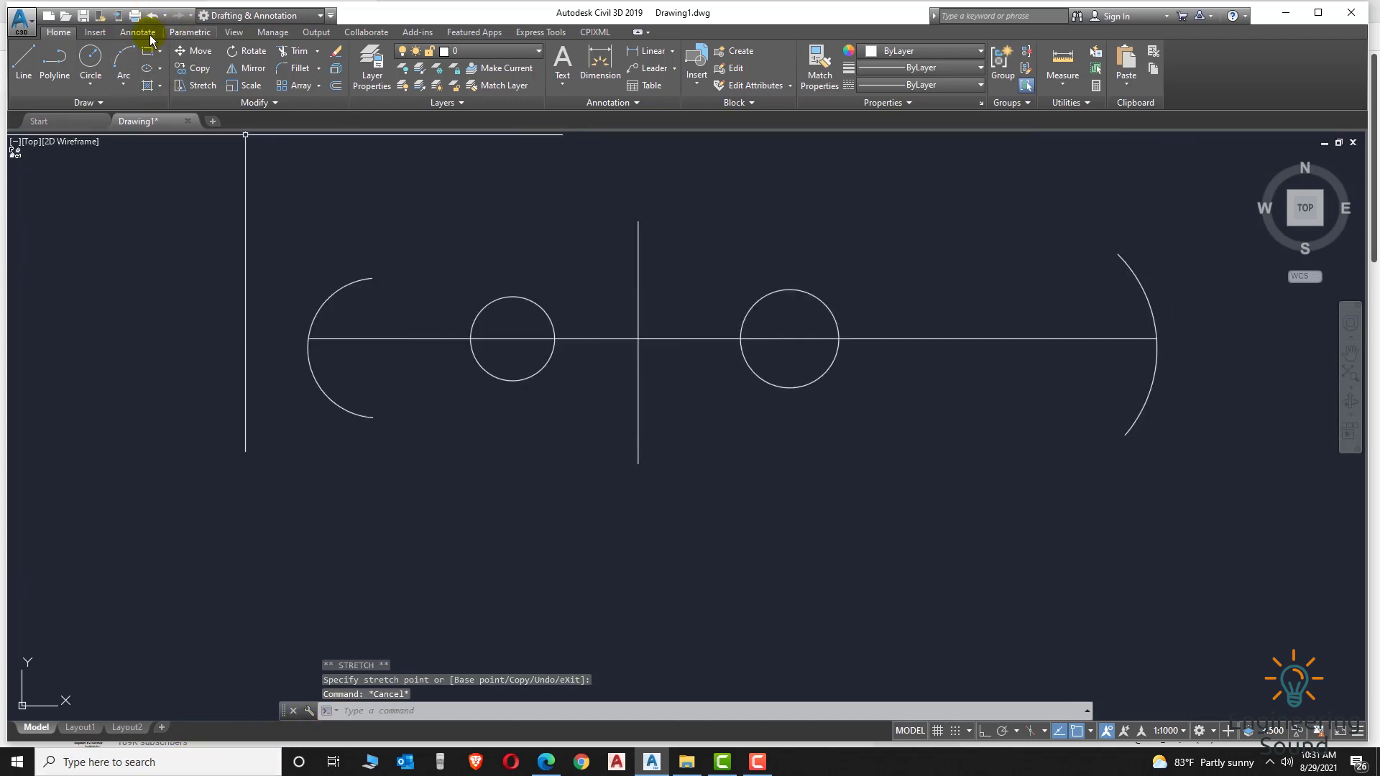
pyautogui.click(273, 33)
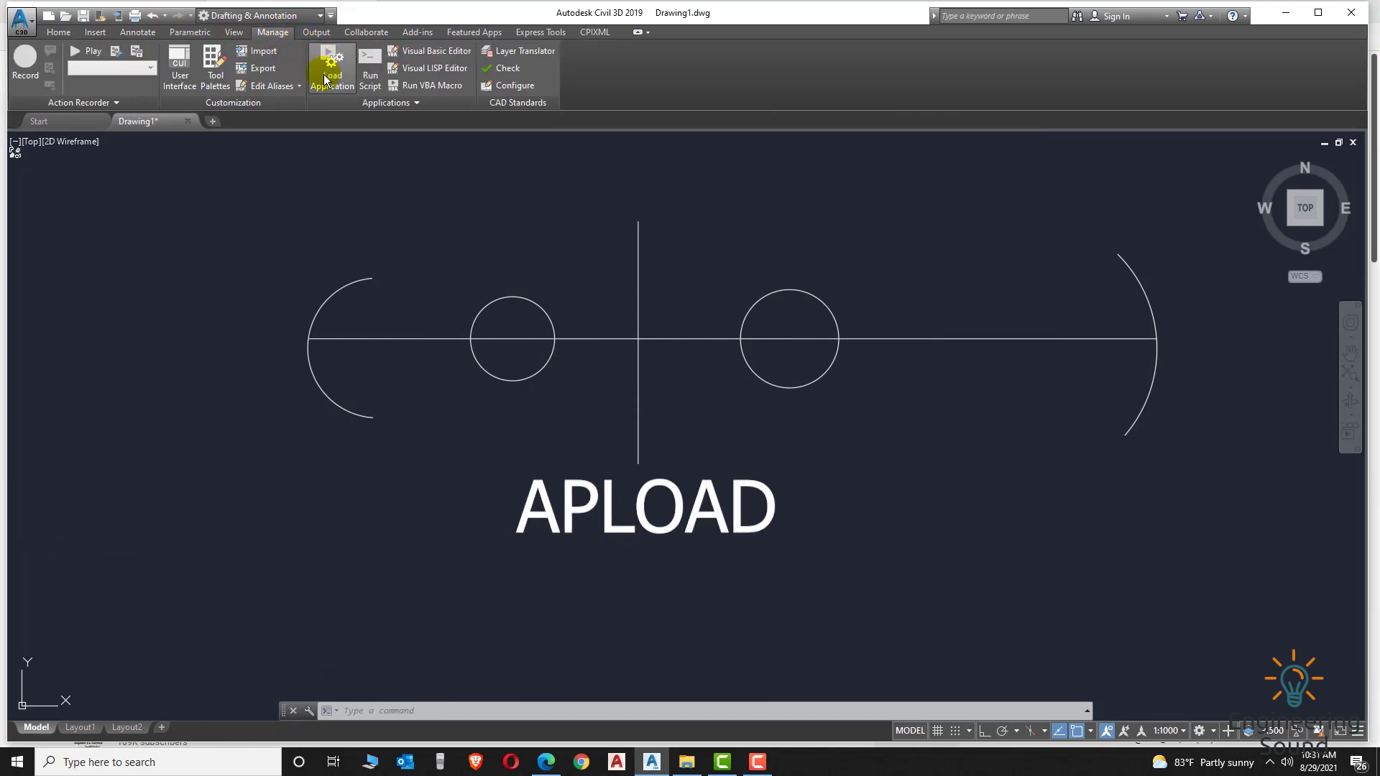
pyautogui.press('Escape')
pyautogui.press('Escape')
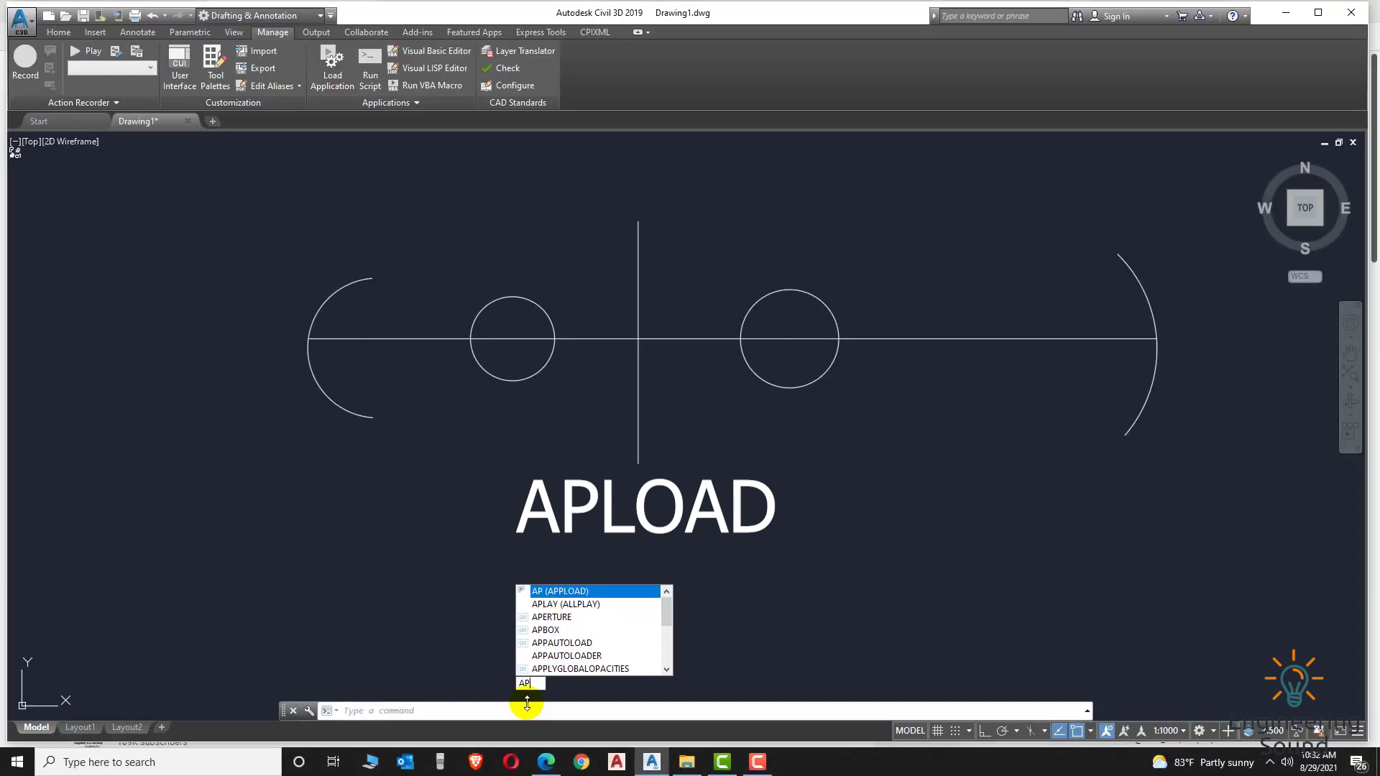
pyautogui.press('Escape')
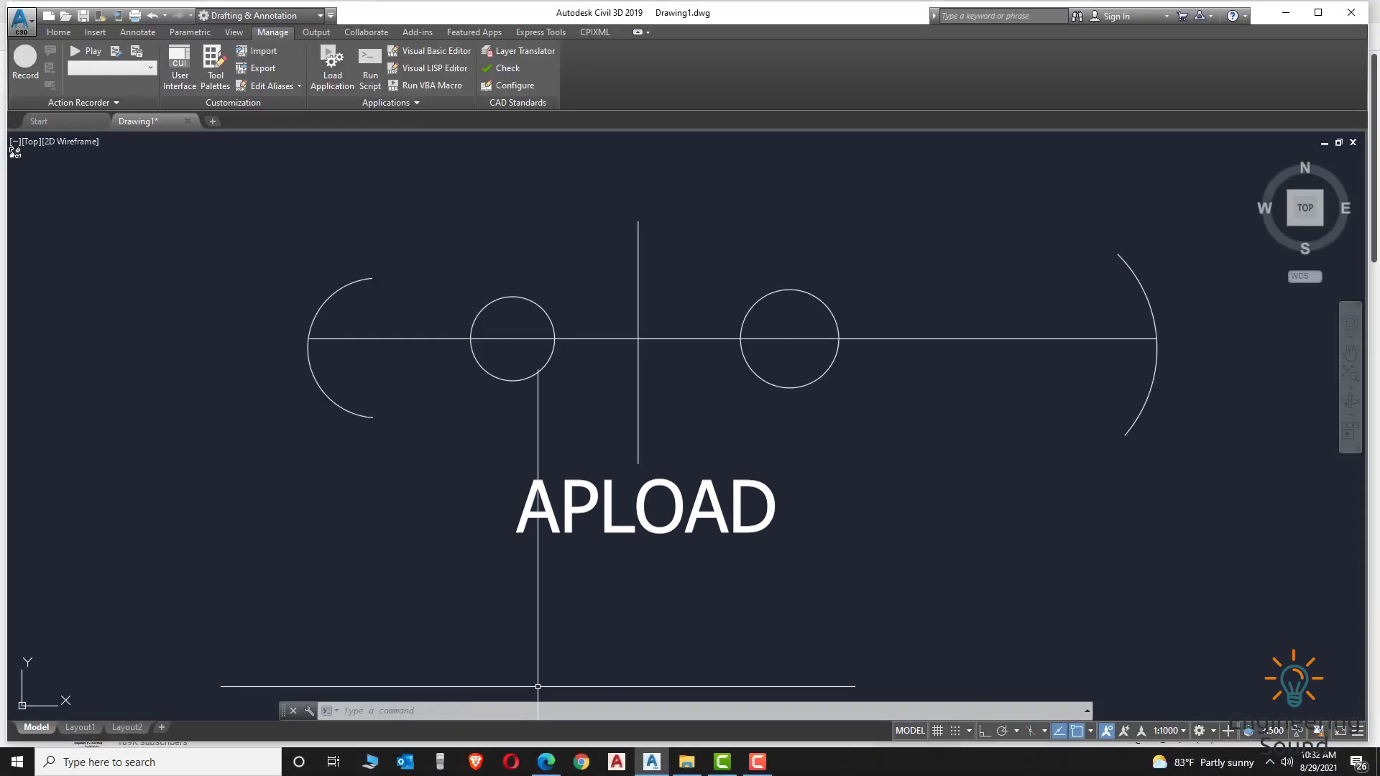
# Load IntLenV1-4.lsp through the AP (APPLOAD) dialog, then close the loader.
pyautogui.write('ap')
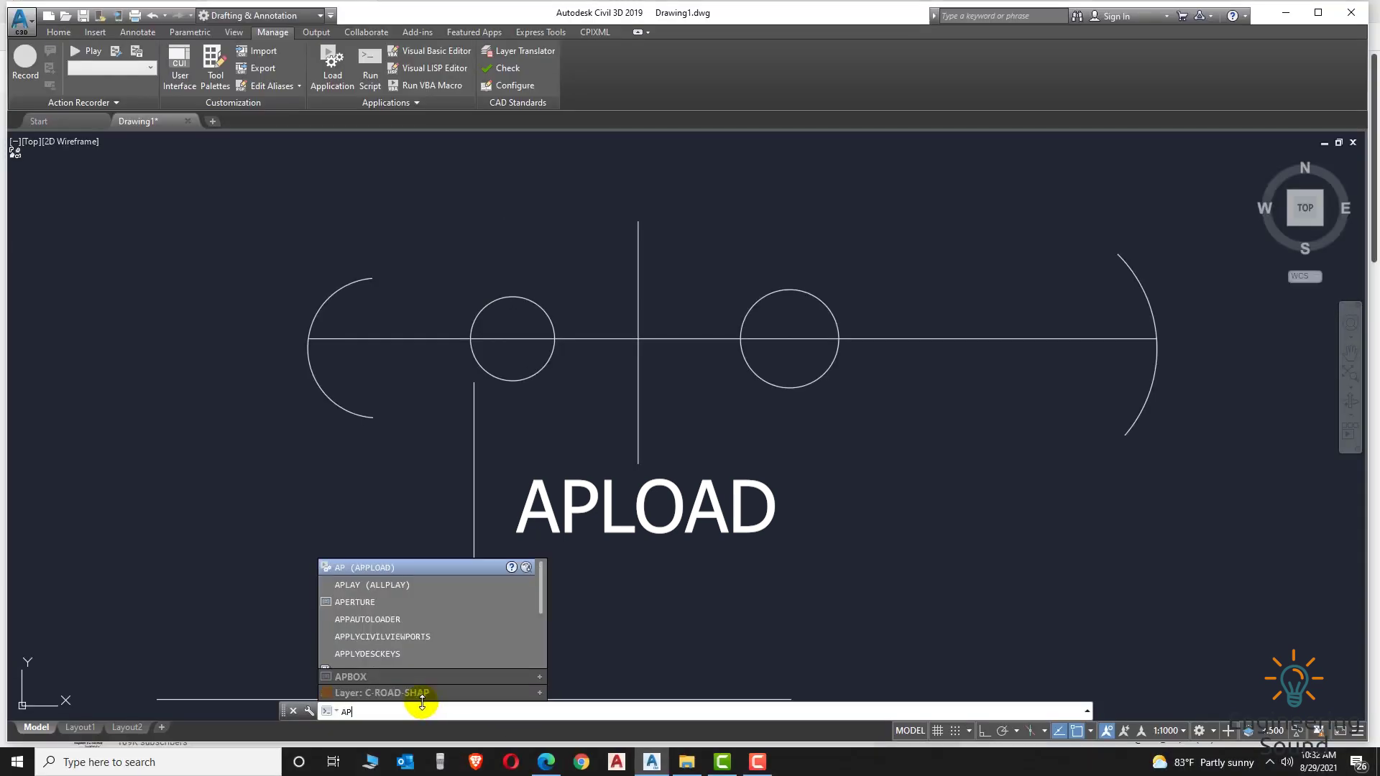
pyautogui.press('Return')
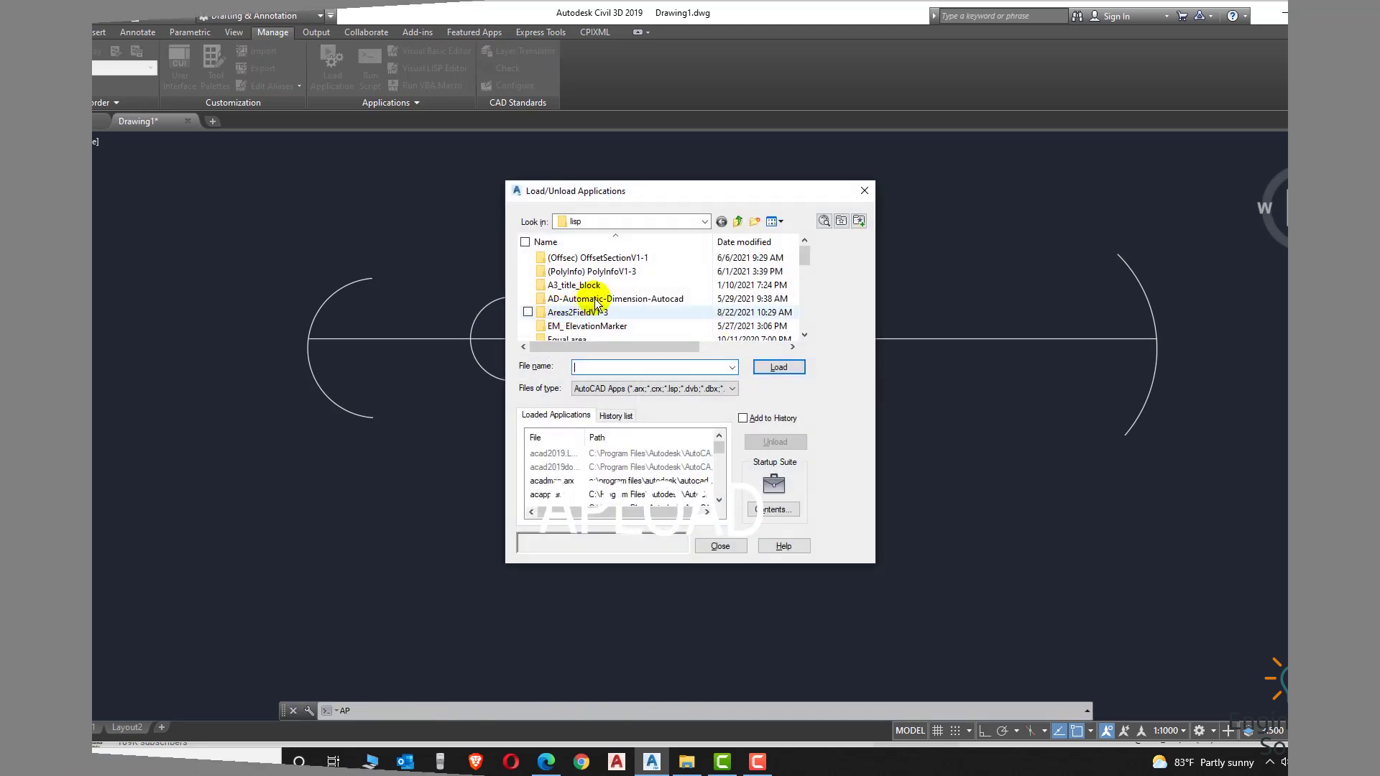
pyautogui.scroll(-10, 603, 298)
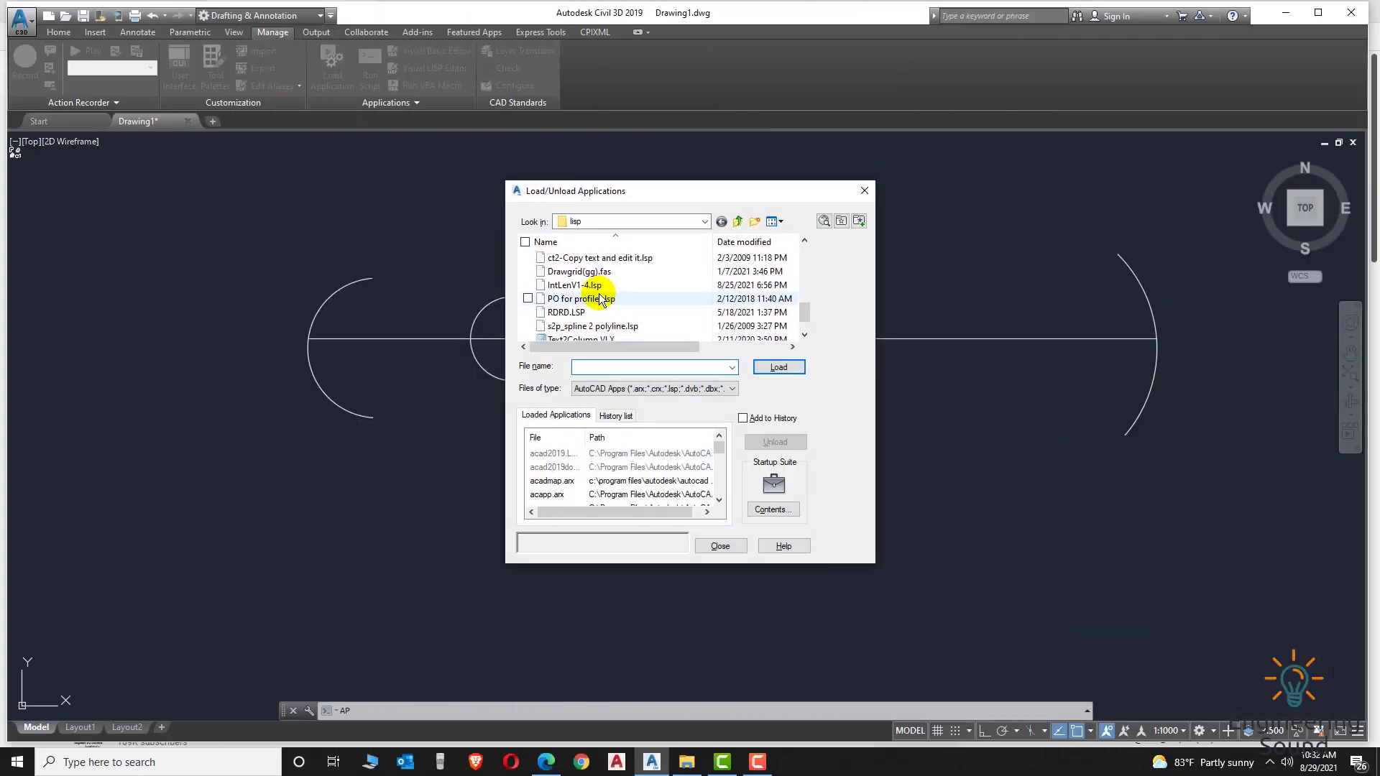
pyautogui.scroll(-1, 602, 299)
pyautogui.click(594, 313)
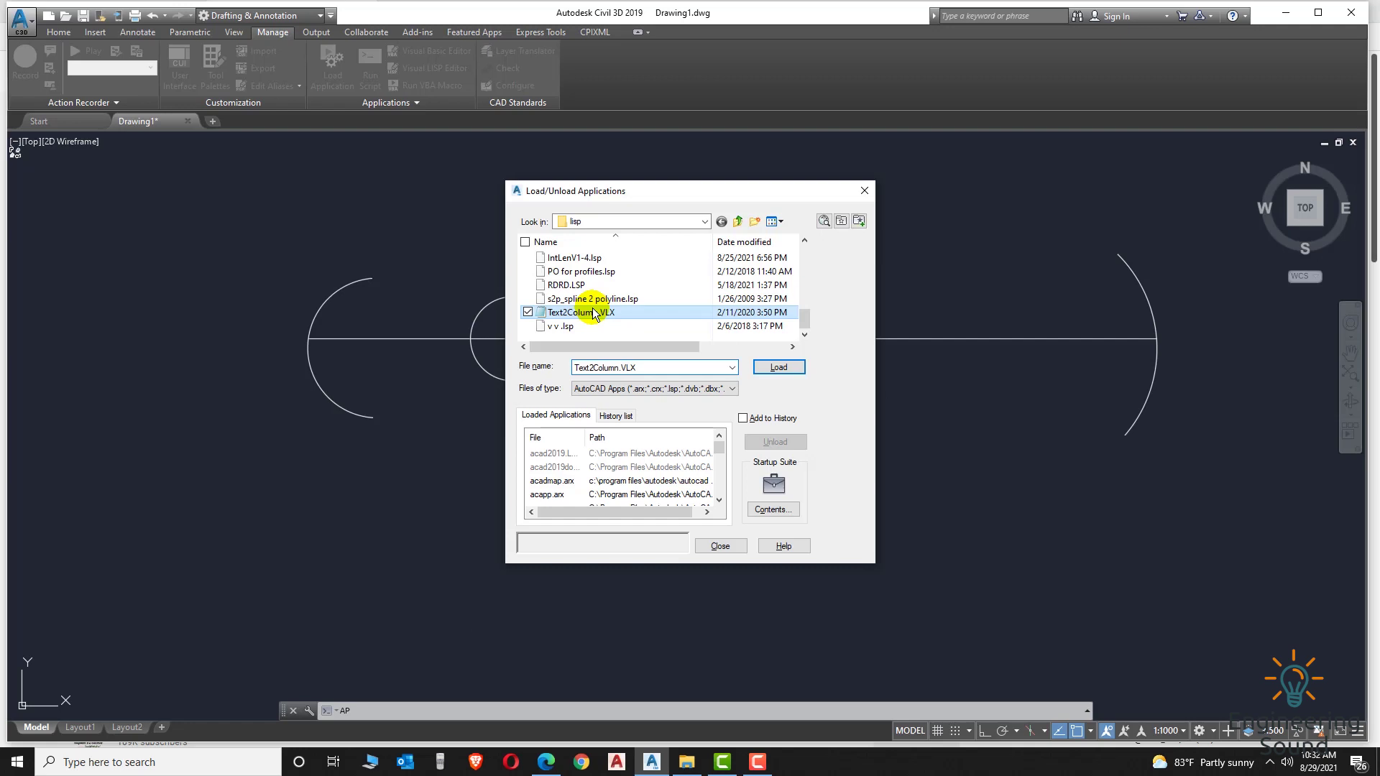
pyautogui.click(582, 260)
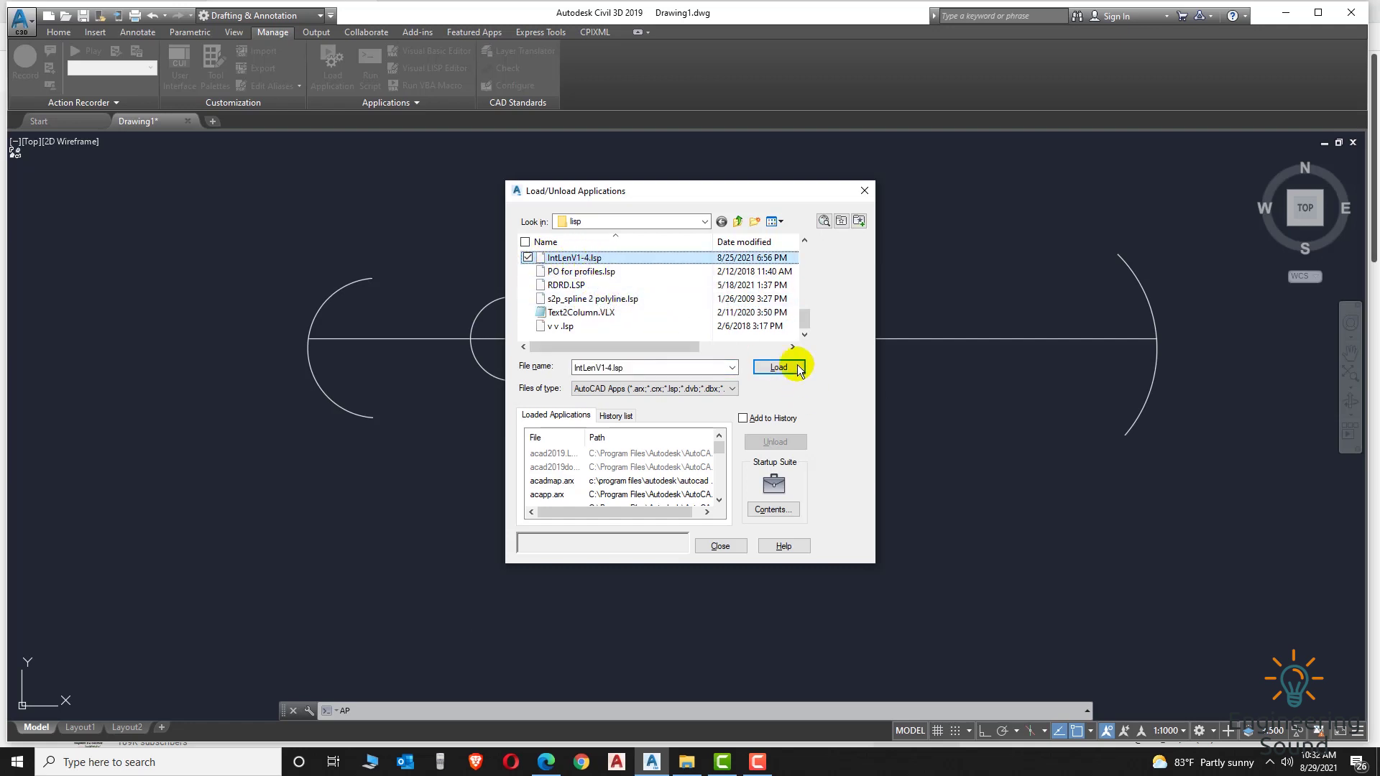
pyautogui.click(776, 367)
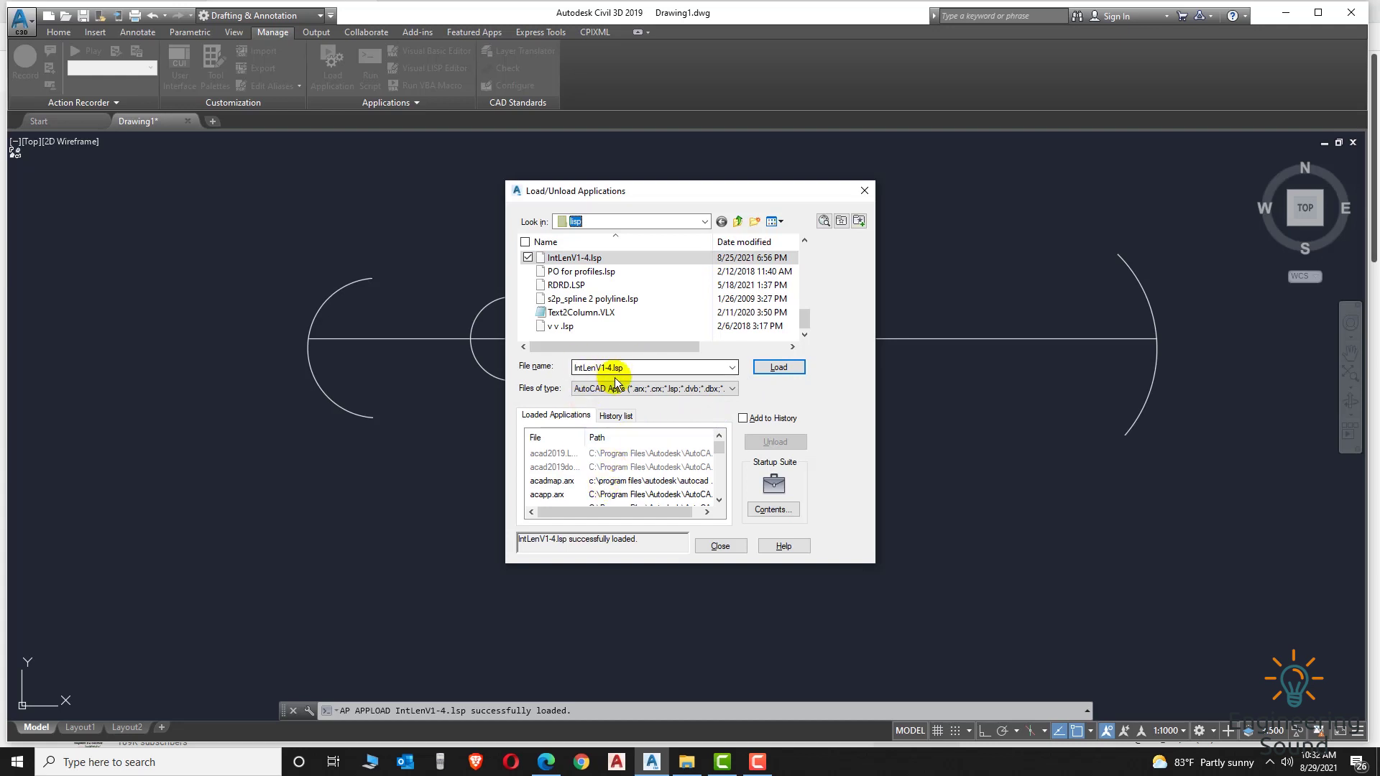
pyautogui.click(719, 546)
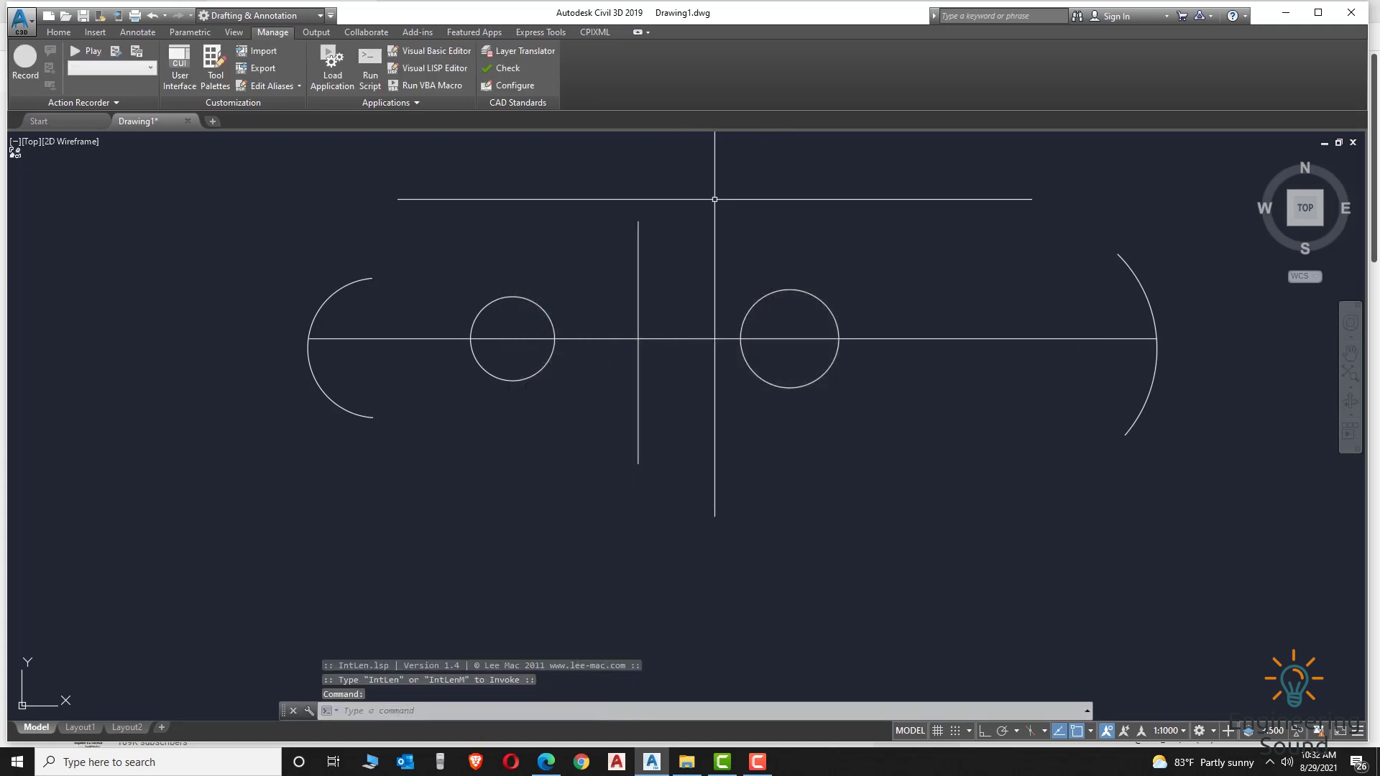
# Type the INTLENM command at the command line, correcting a typo.
pyautogui.scroll(-3, 826, 299)
pyautogui.scroll(2, 847, 308)
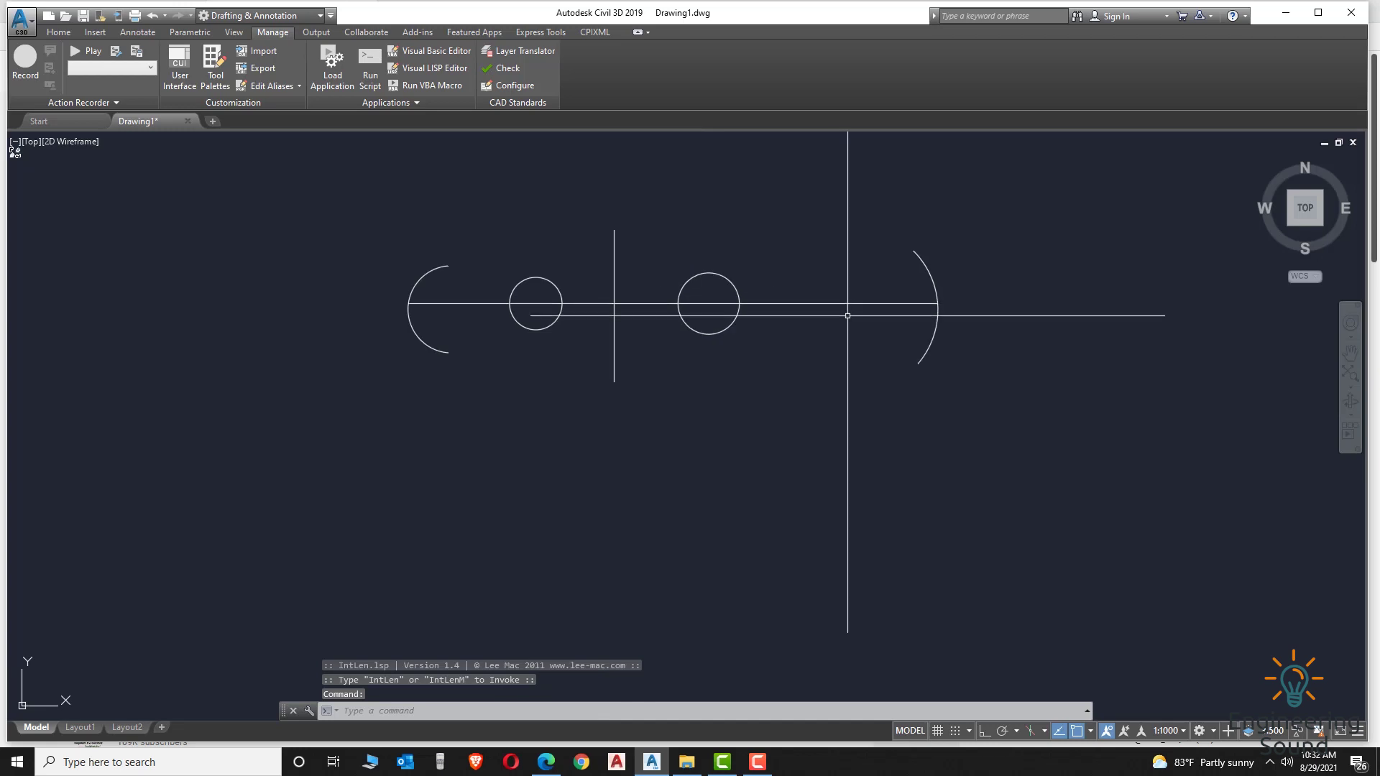
pyautogui.click(607, 707)
pyautogui.write('inte')
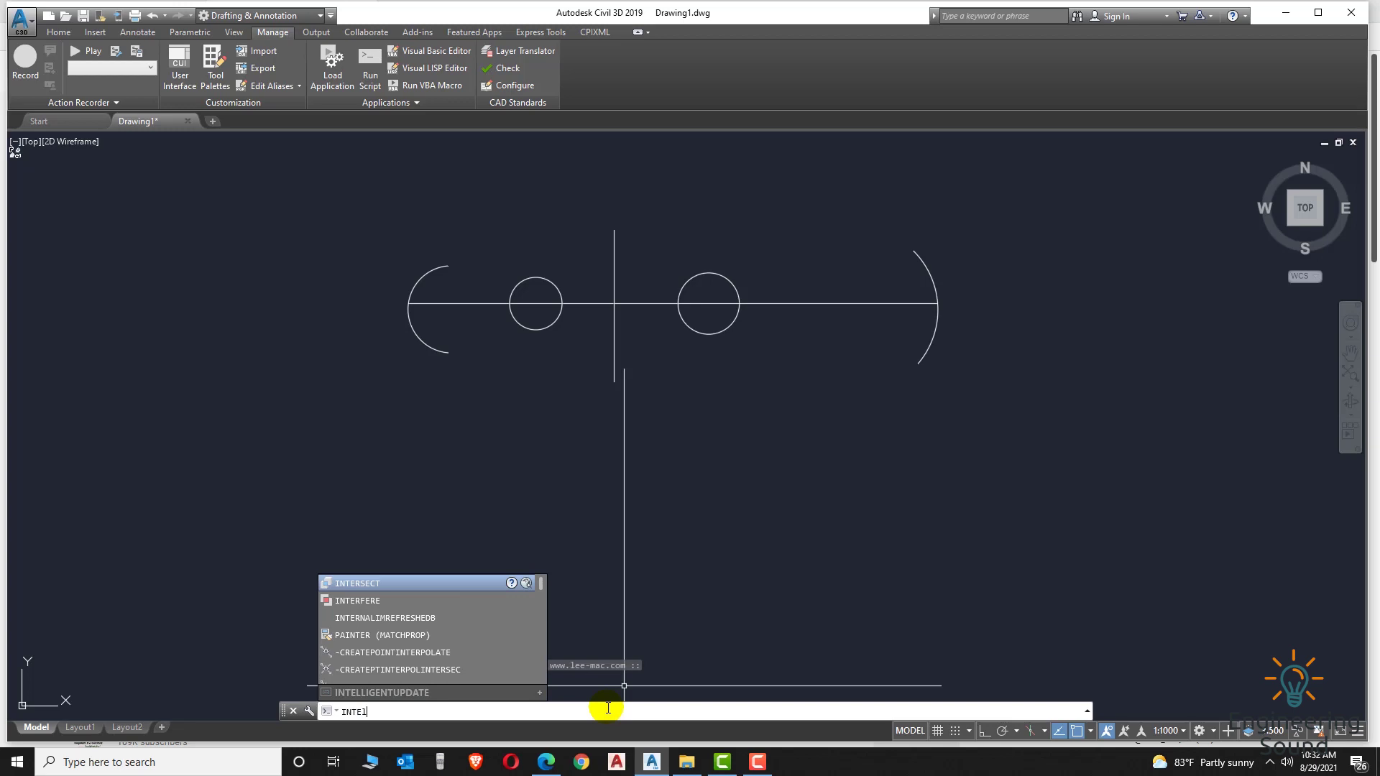
pyautogui.write('l')
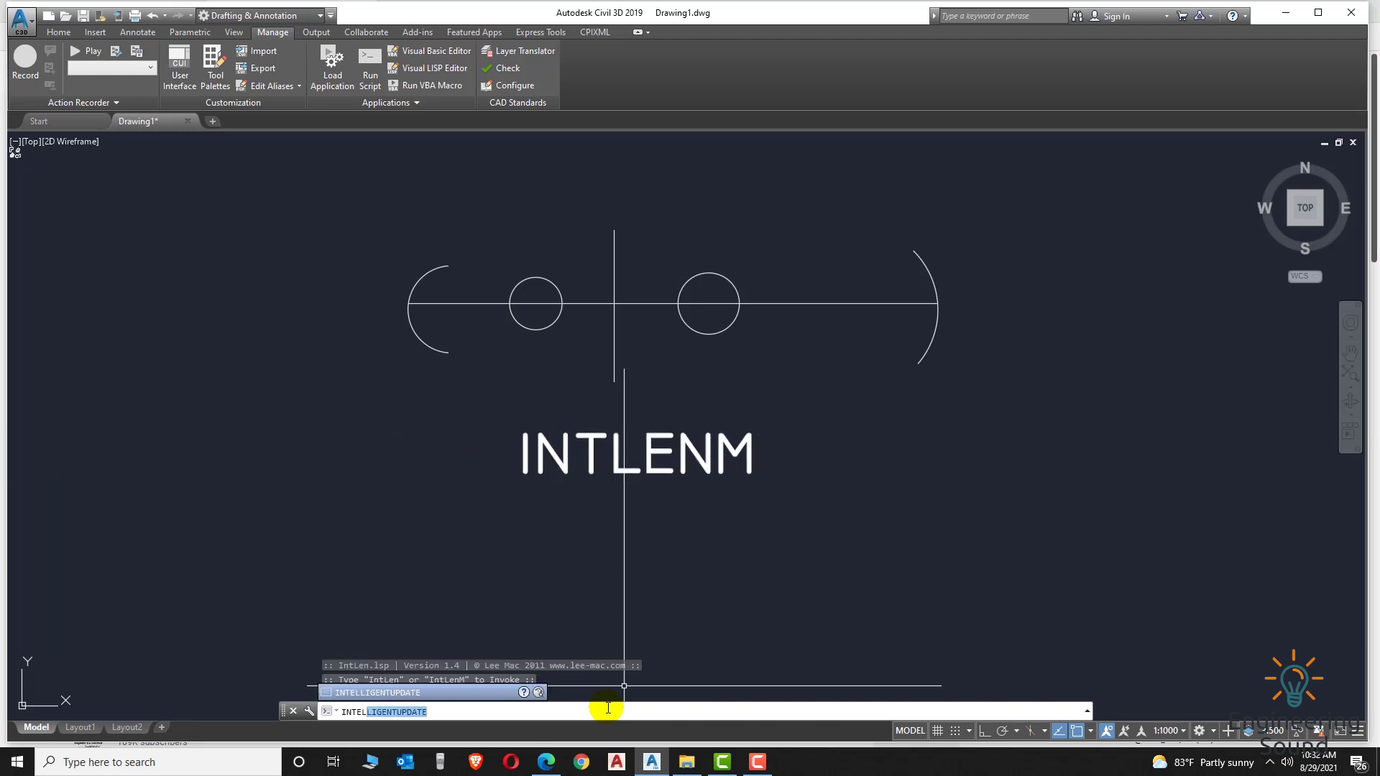
pyautogui.press('BackSpace')
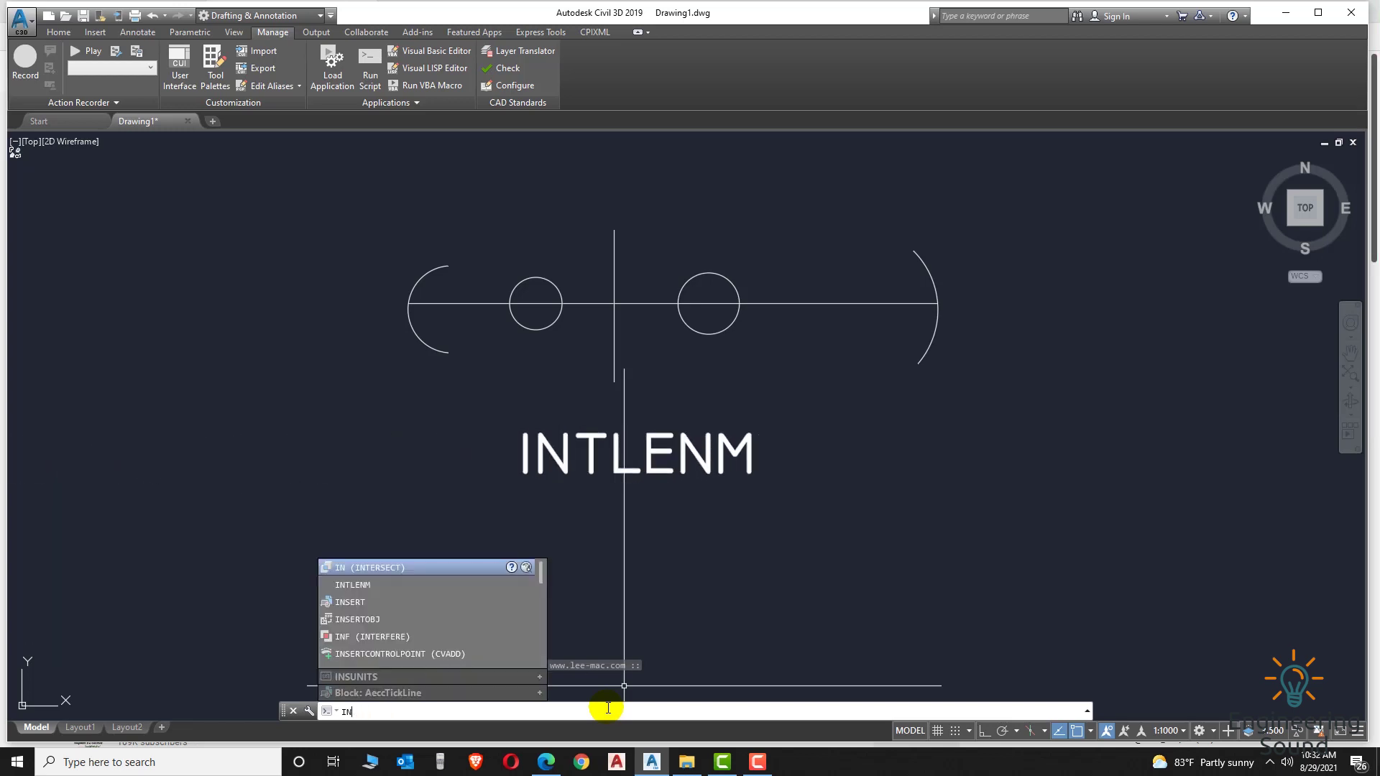
pyautogui.write('le')
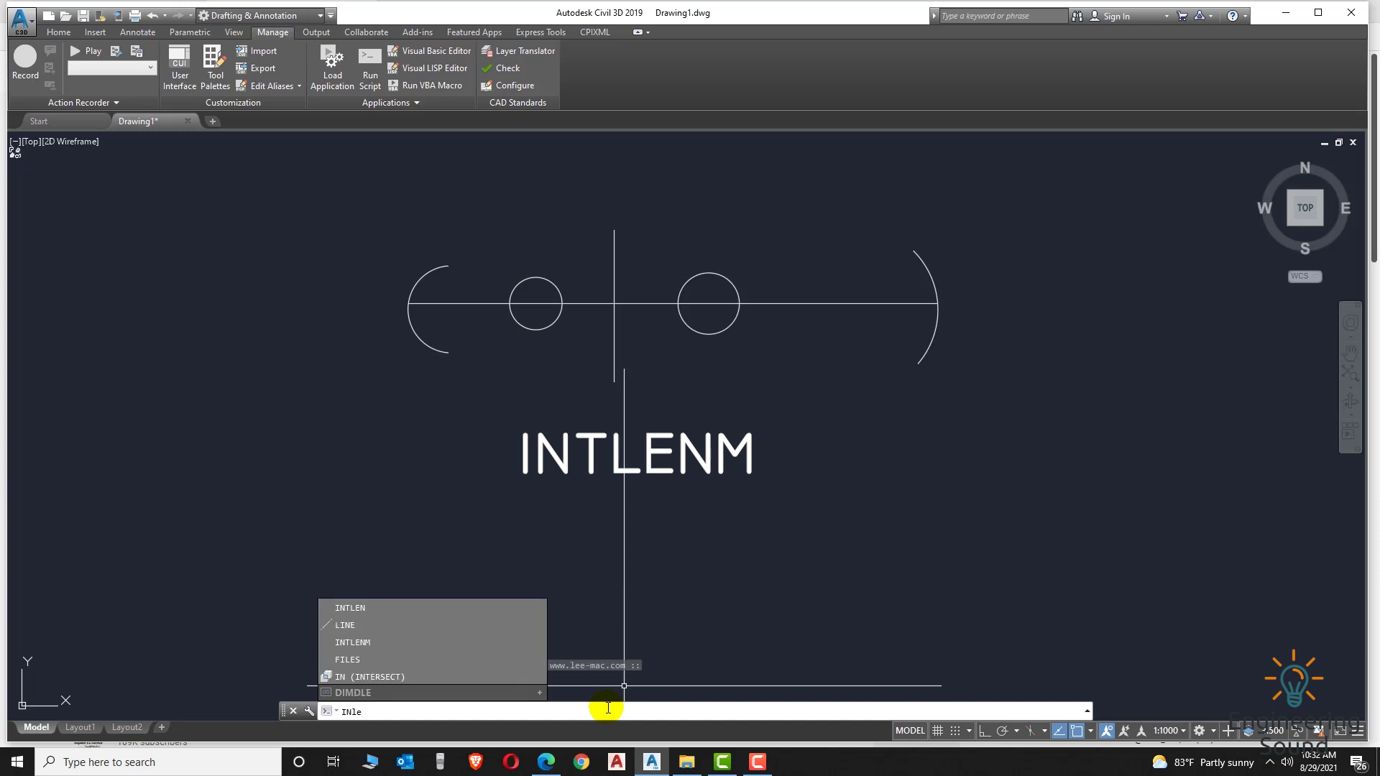
pyautogui.write('nm')
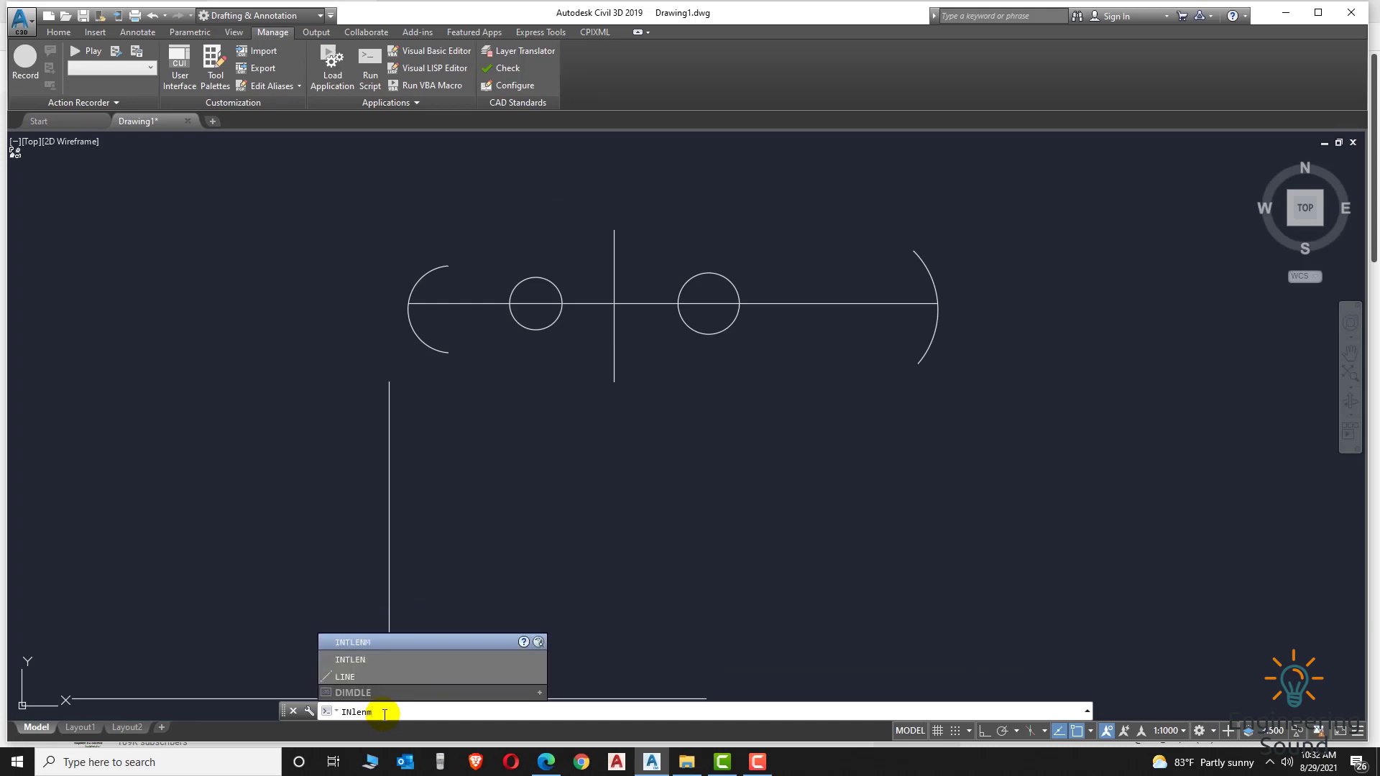
# Run IntLenM on all seven shapes with a selection window to label segment lengths.
pyautogui.press('Return')
pyautogui.click(1015, 406)
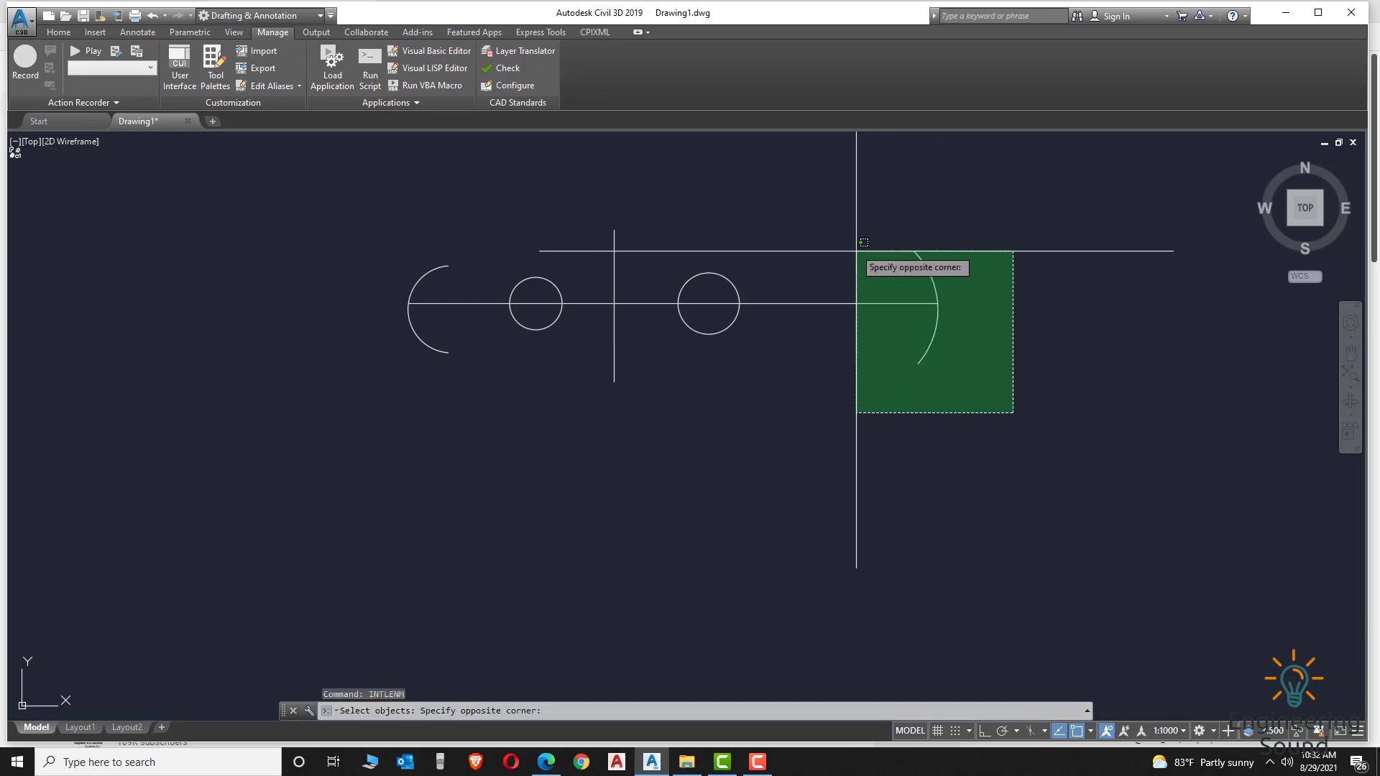
pyautogui.click(382, 225)
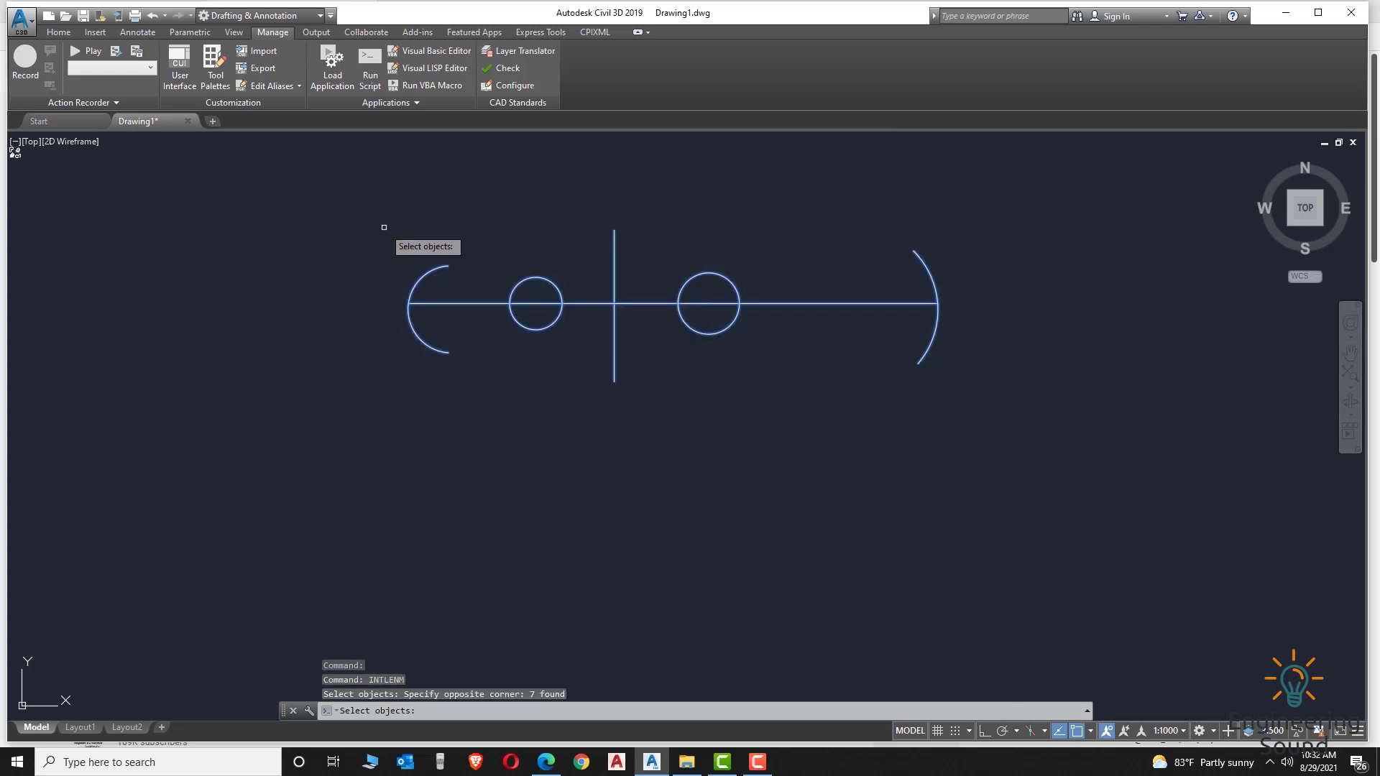
pyautogui.press('Return')
# Inspect the new labels, then undo the IntLenM labelling run.
pyautogui.scroll(5, 764, 302)
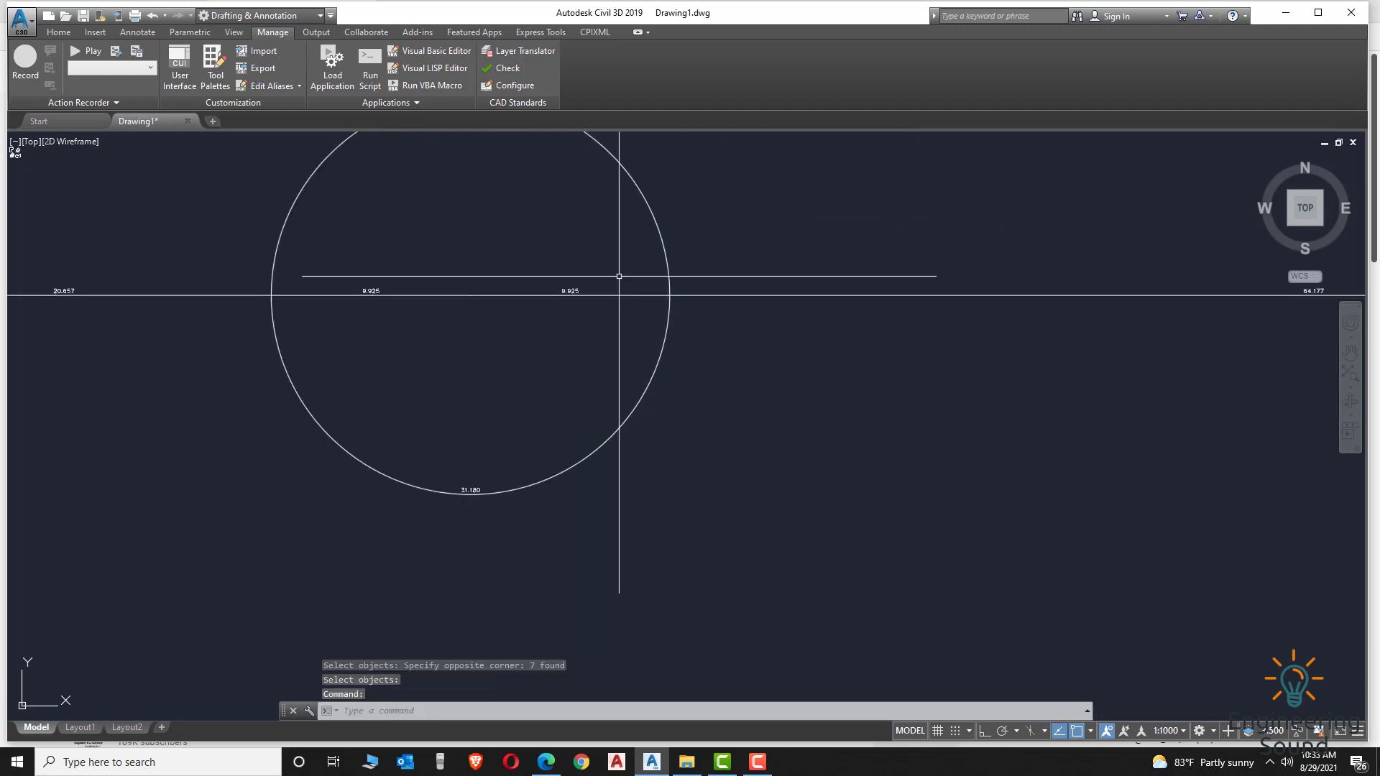
pyautogui.scroll(5, 611, 283)
pyautogui.scroll(-5, 388, 248)
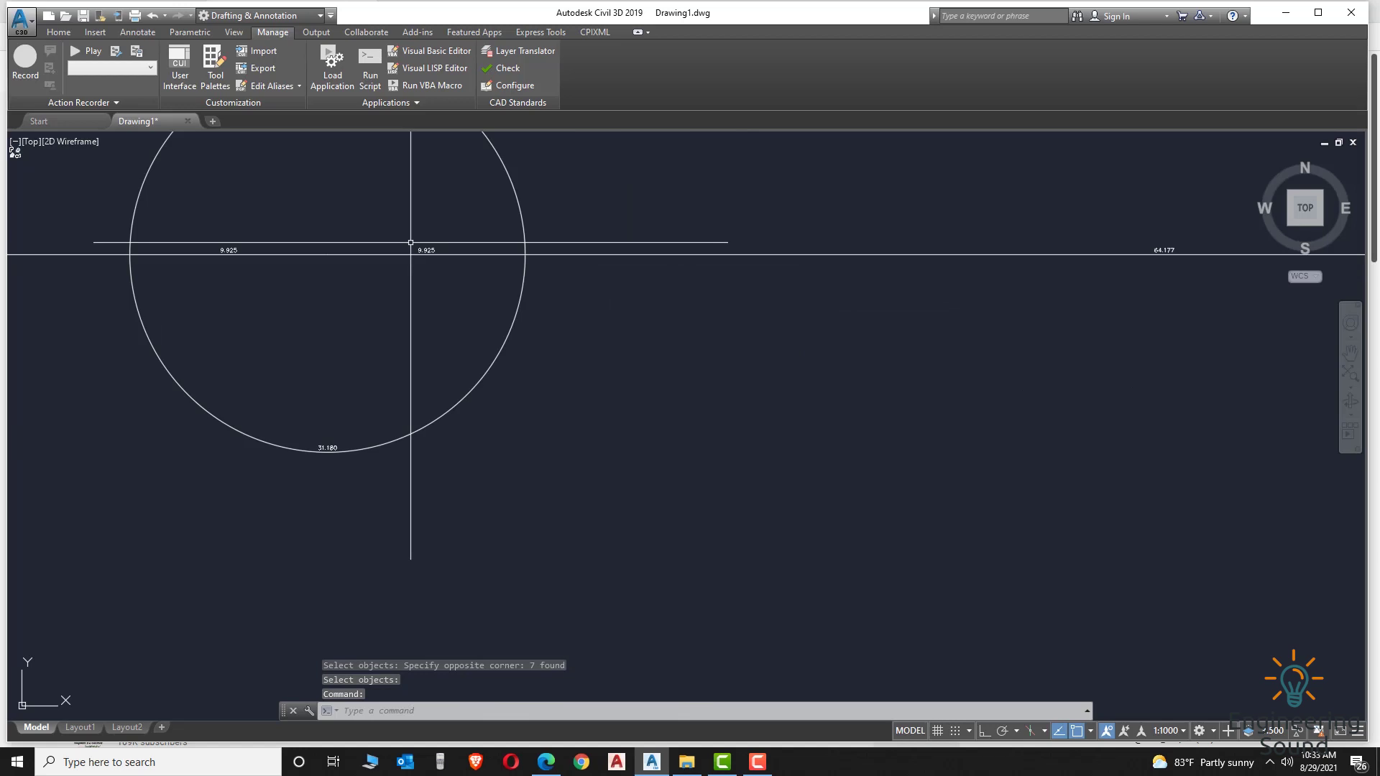
pyautogui.scroll(-5, 410, 242)
pyautogui.scroll(4, 788, 244)
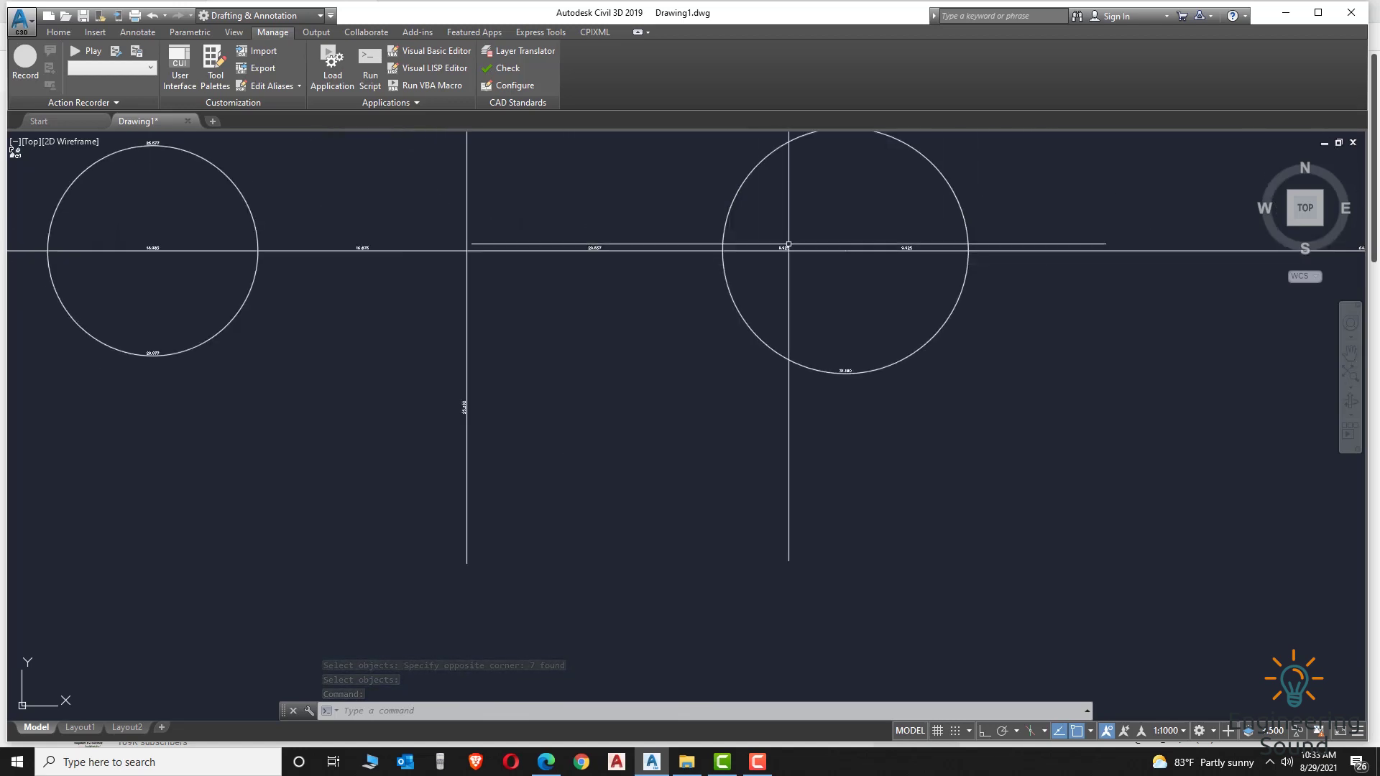
pyautogui.scroll(4, 826, 248)
pyautogui.scroll(-6, 899, 266)
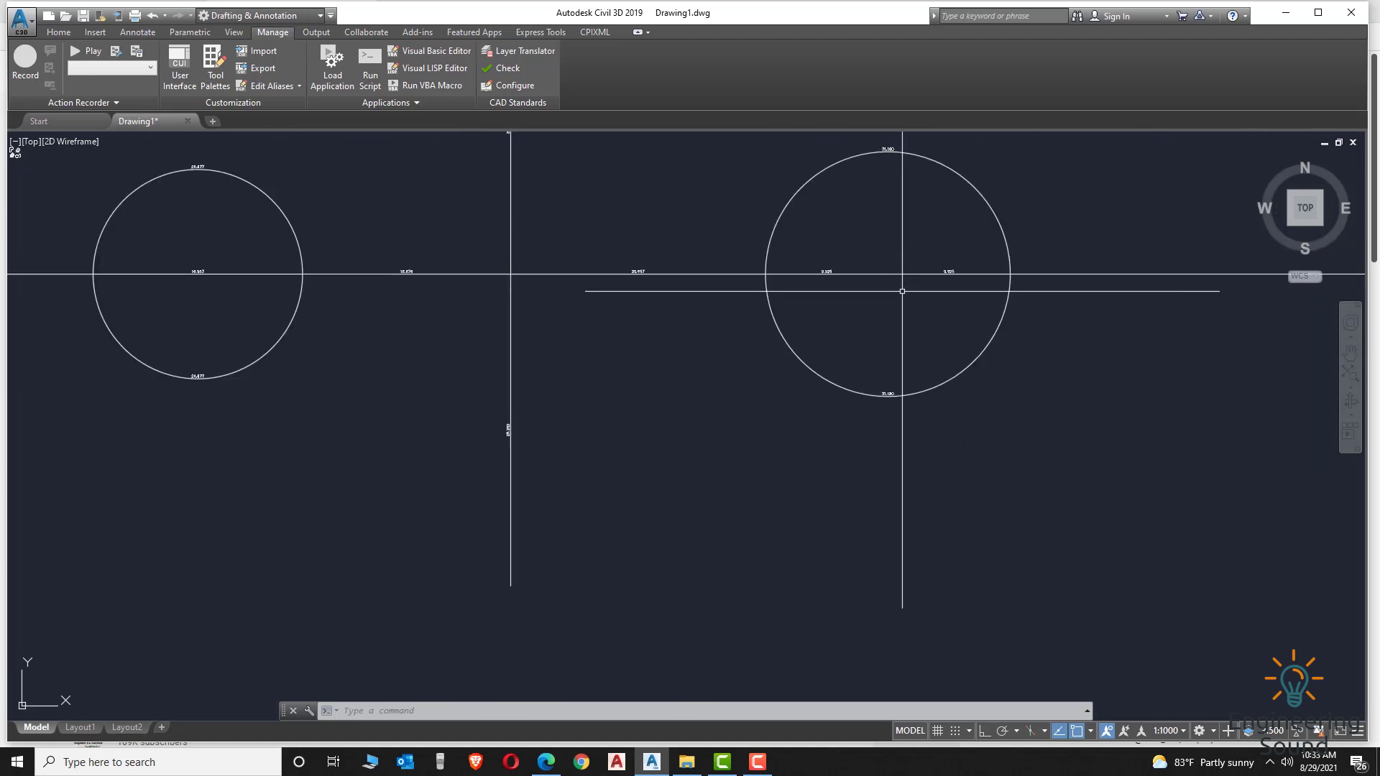
pyautogui.scroll(3, 899, 299)
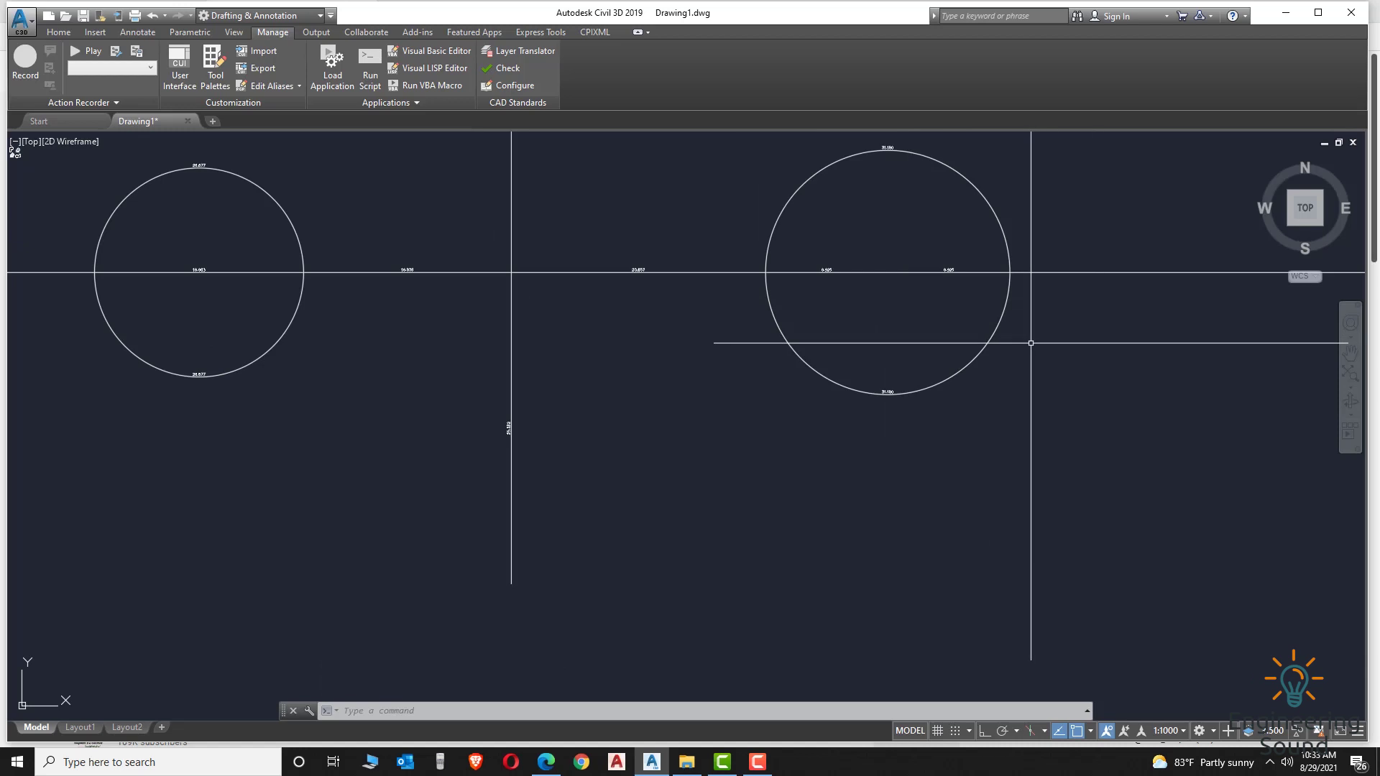
pyautogui.hotkey('ctrl', 'z')
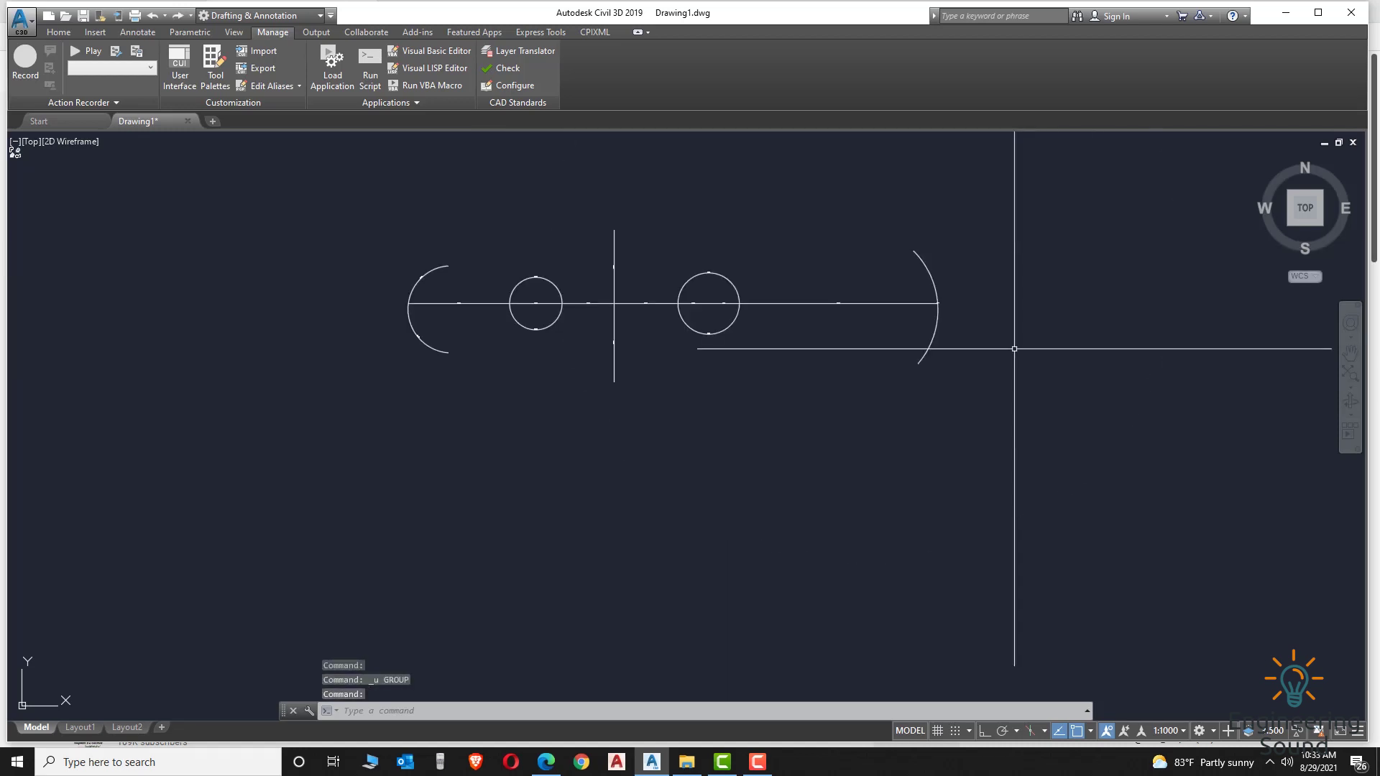
# Undo once more to clear the remaining length labels.
pyautogui.hotkey('ctrl', 'z')
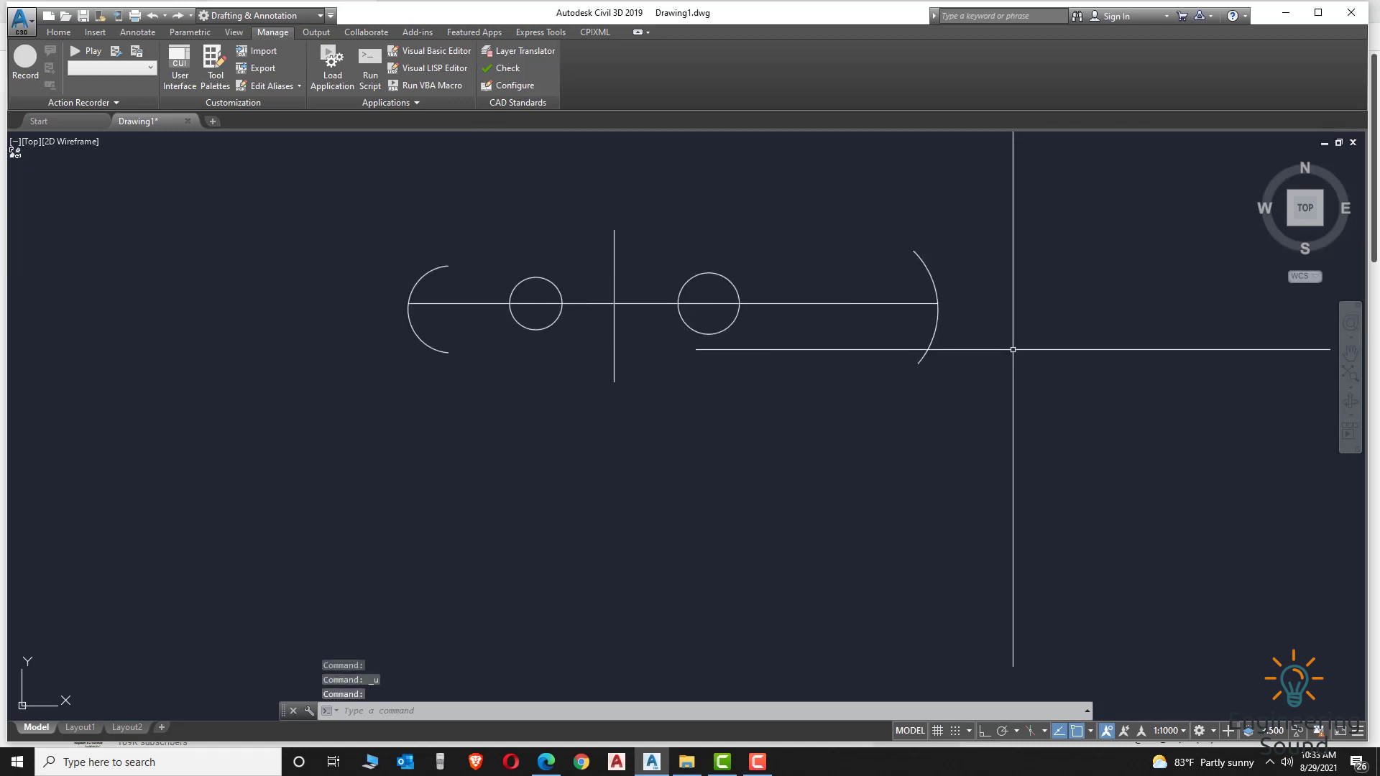
pyautogui.write('l')
pyautogui.press('Return')
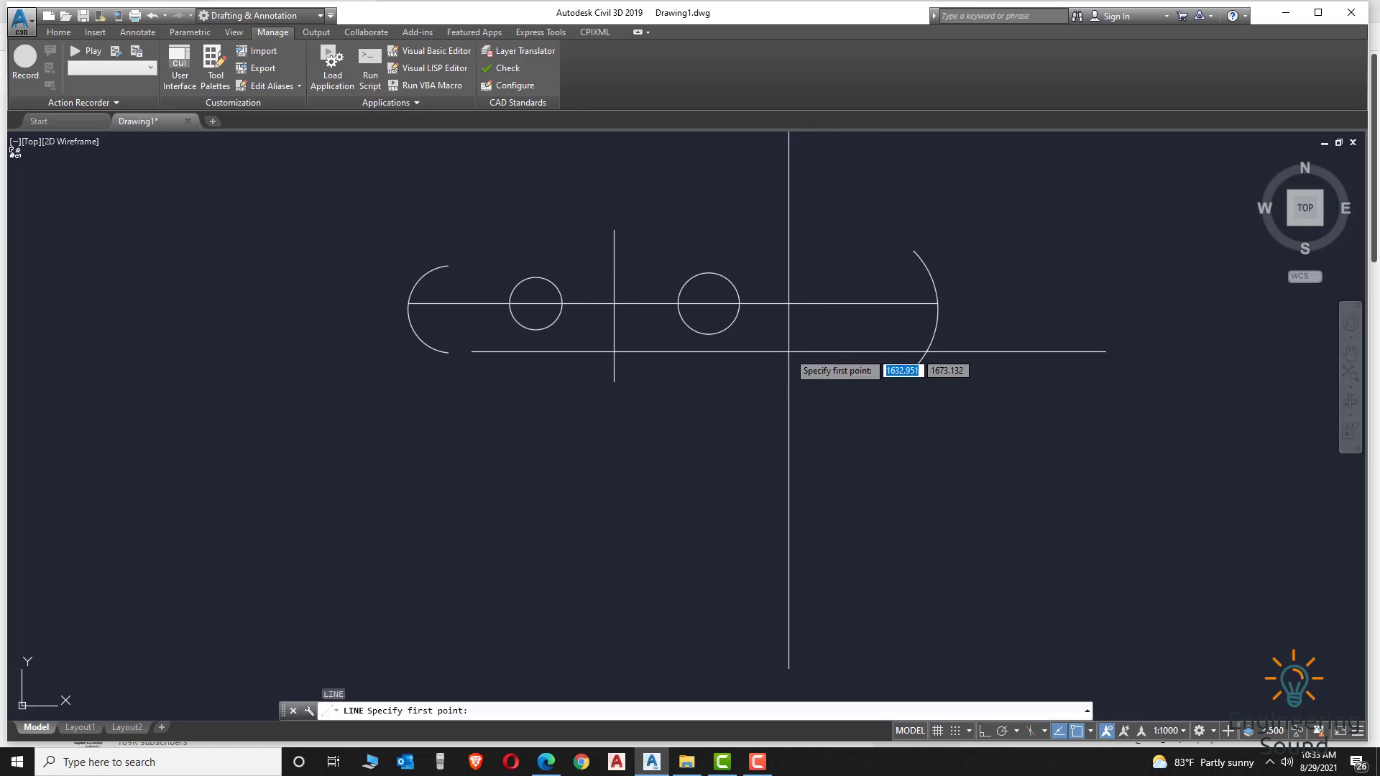
pyautogui.click(709, 303)
pyautogui.press('Escape')
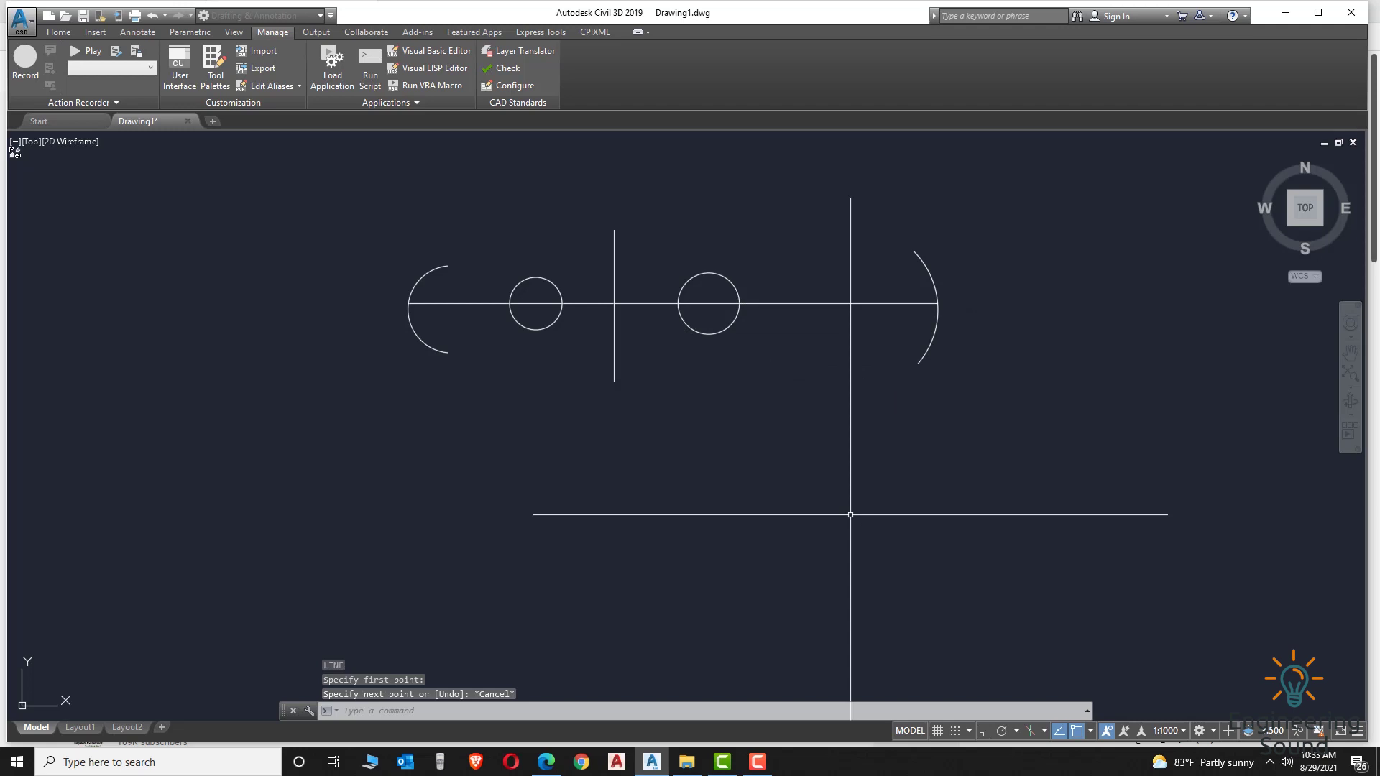
# Turn on ortho and draw a vertical line through the right circle's centre.
pyautogui.click(984, 730)
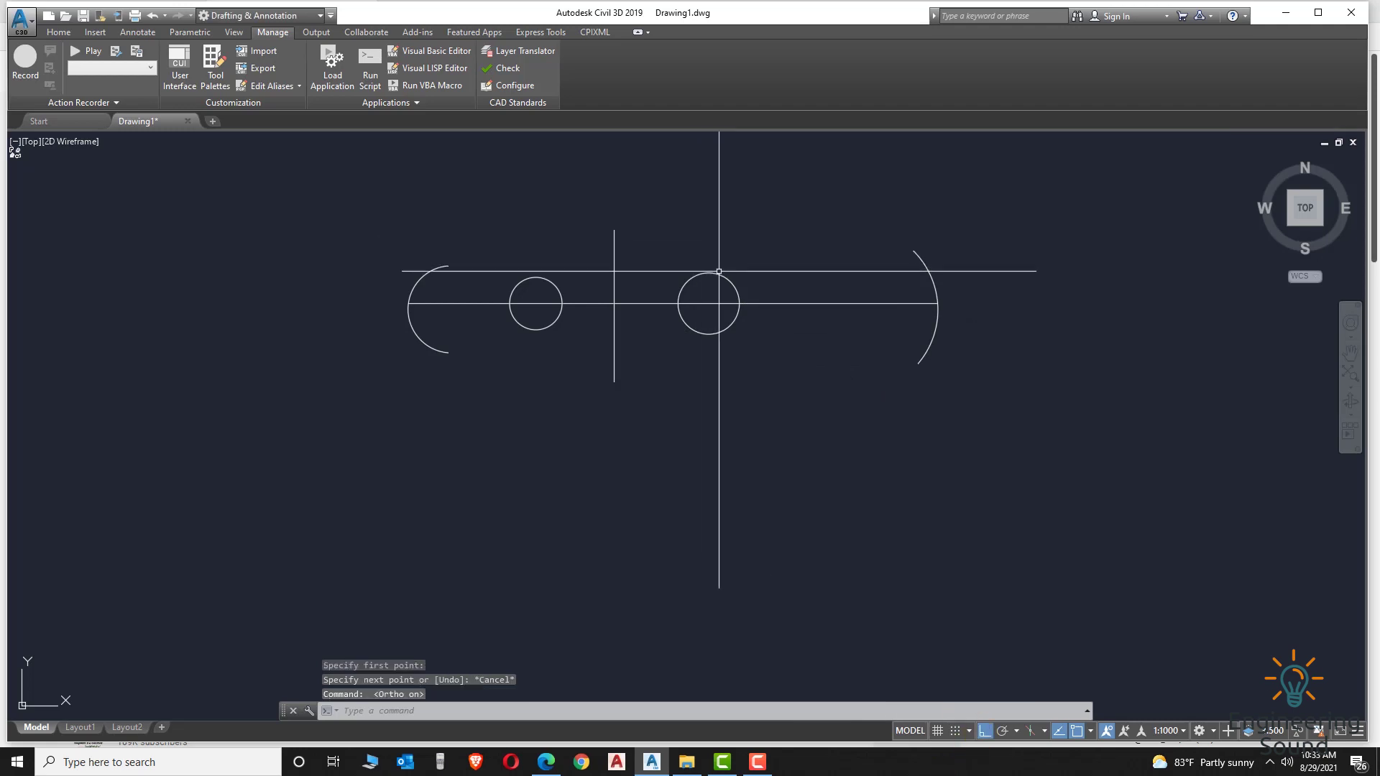
pyautogui.press('space')
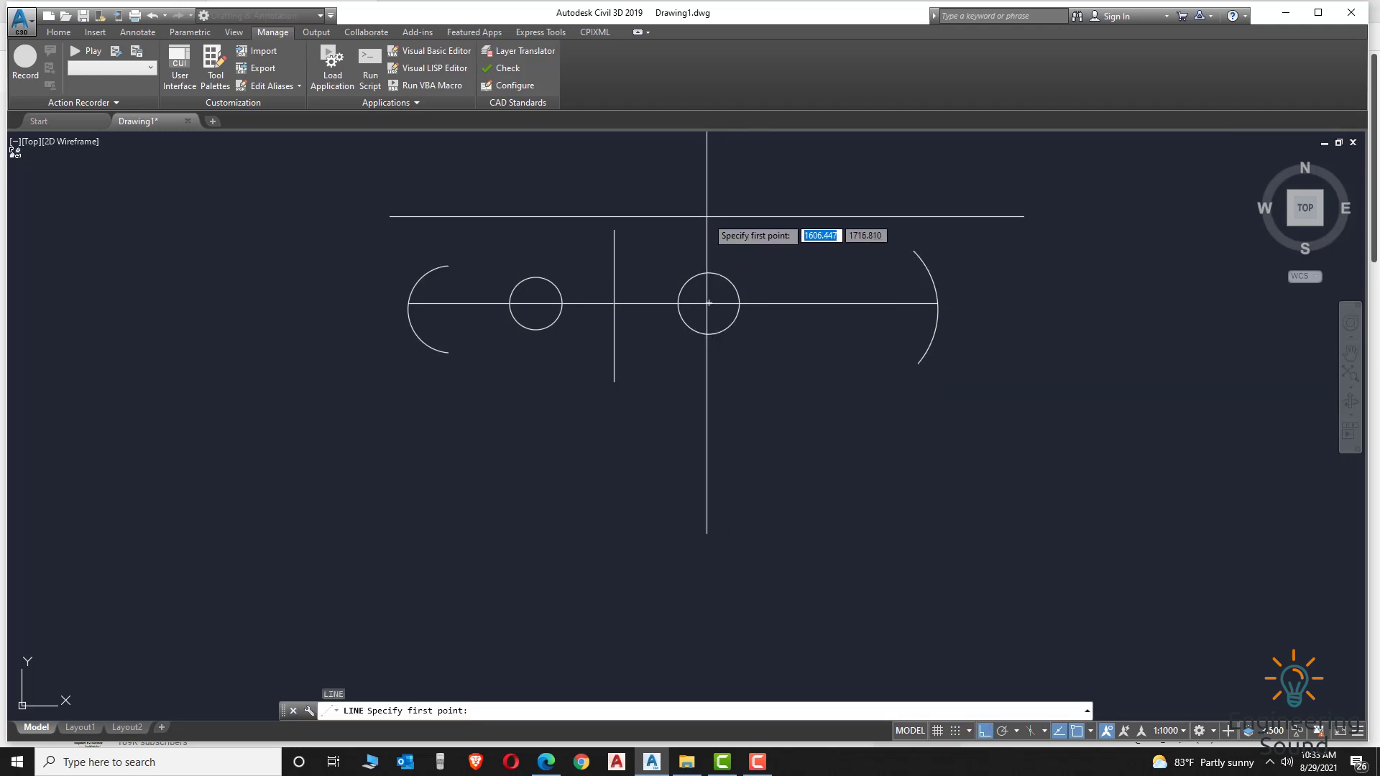
pyautogui.click(706, 215)
pyautogui.click(706, 381)
pyautogui.press('Return')
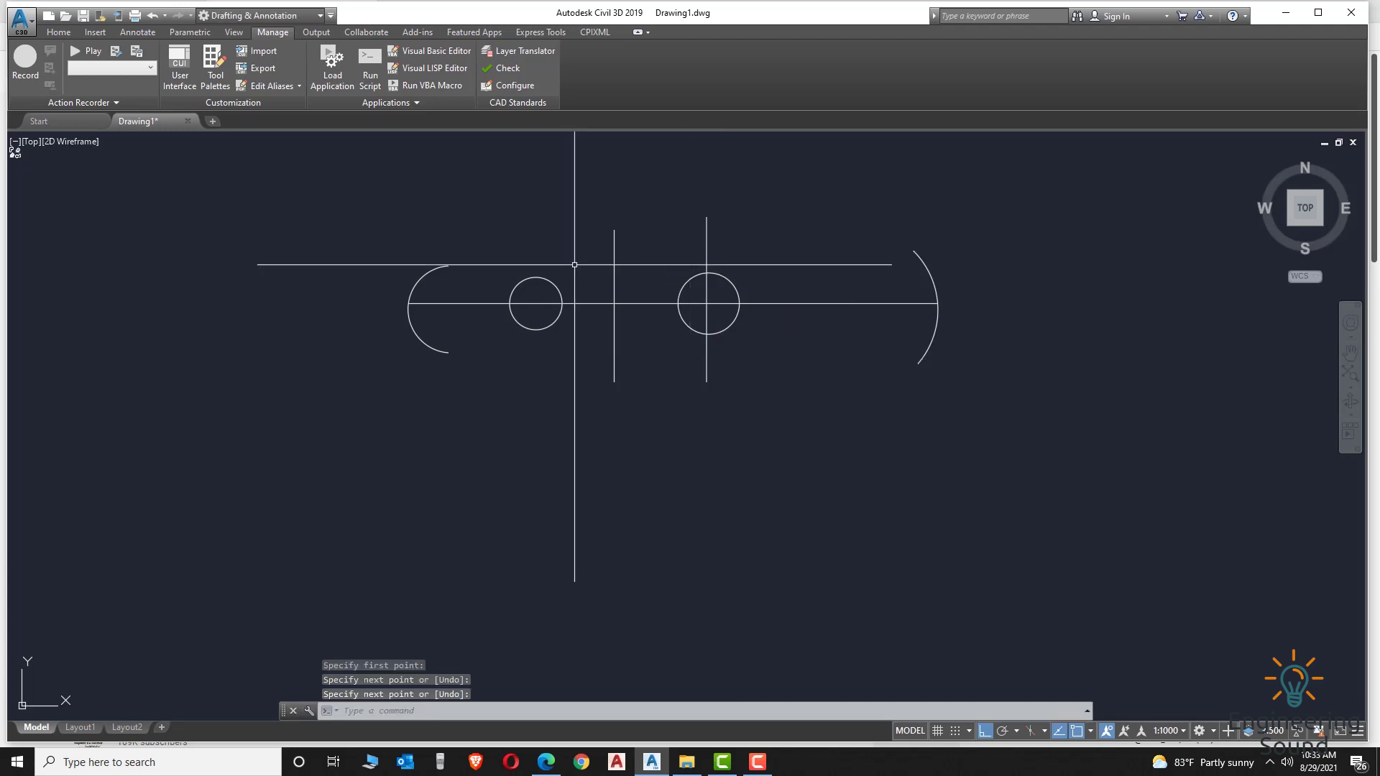
# Draw a vertical line through the left circle's centre.
pyautogui.press('space')
pyautogui.click(545, 224)
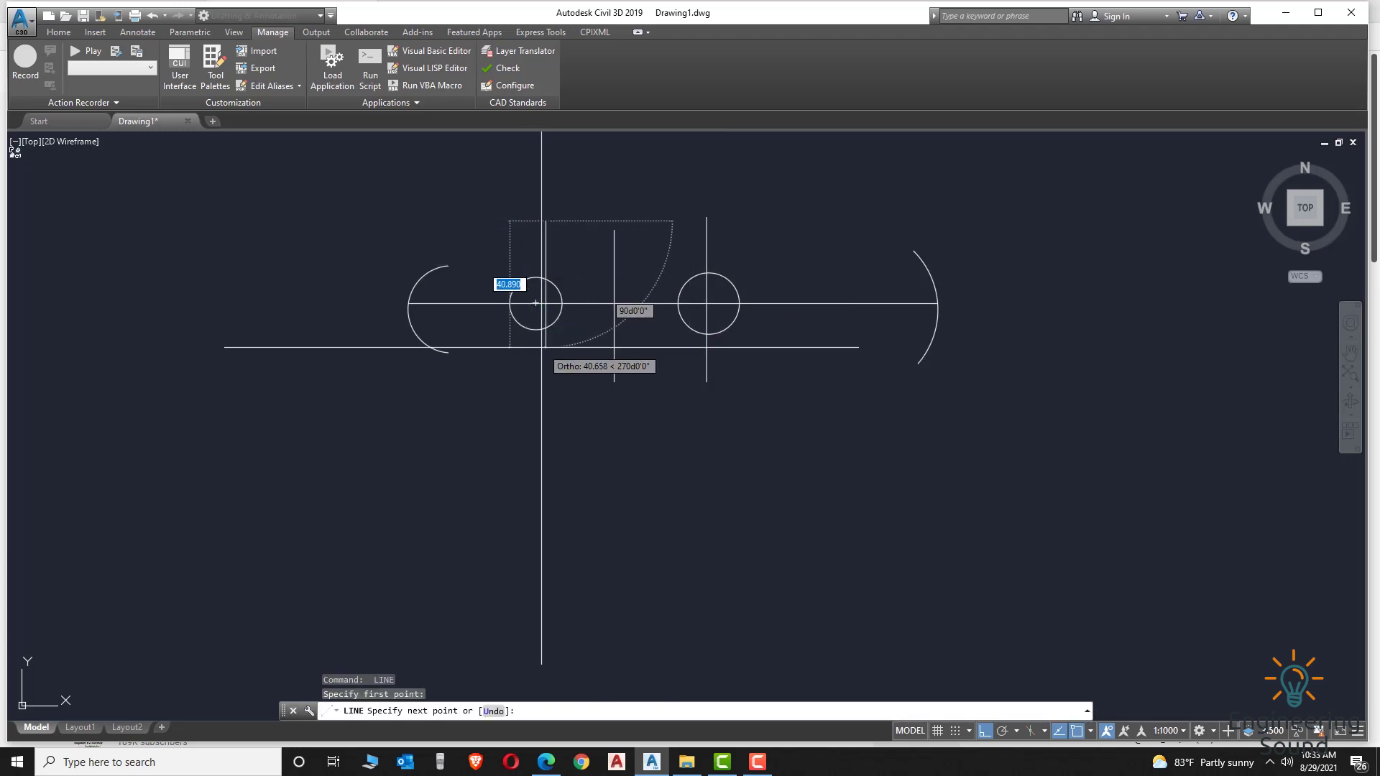
pyautogui.press('Escape')
pyautogui.press('Return')
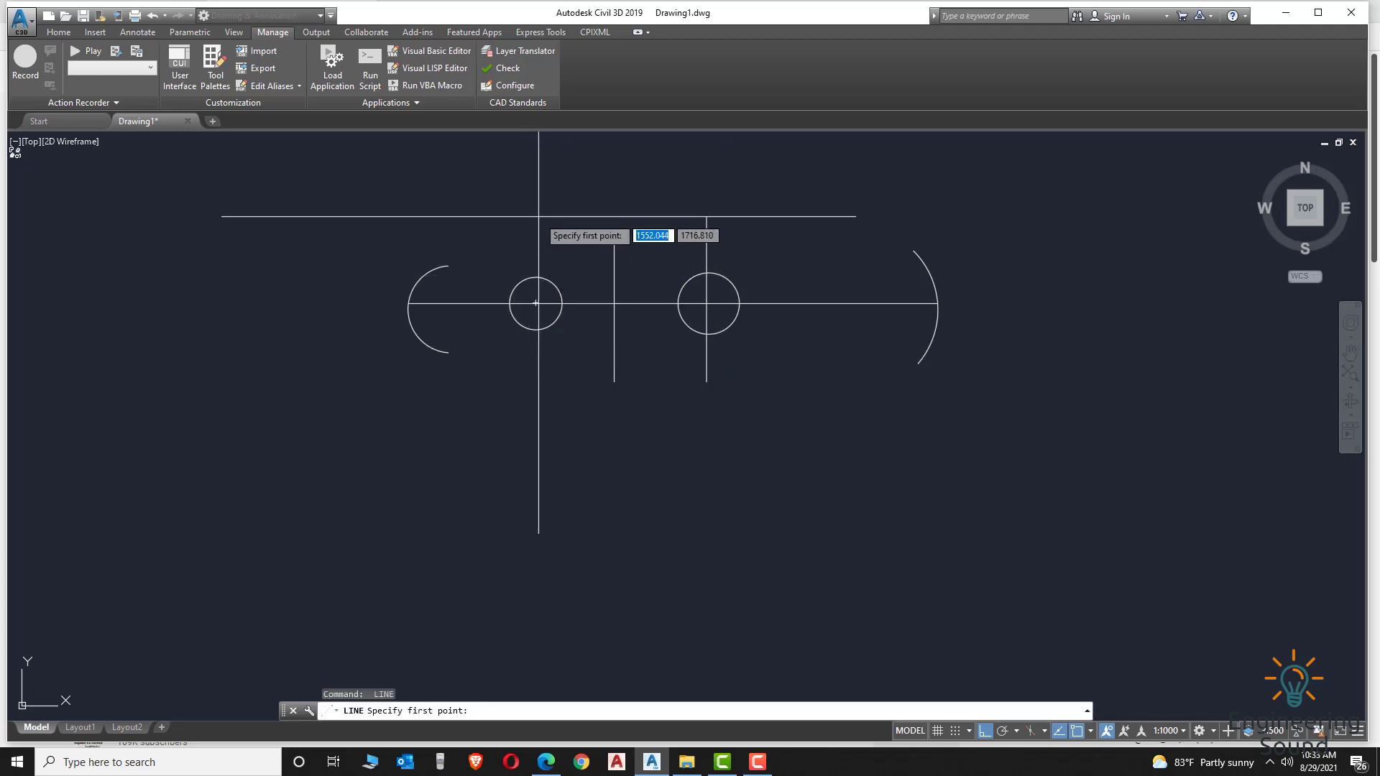
pyautogui.click(539, 215)
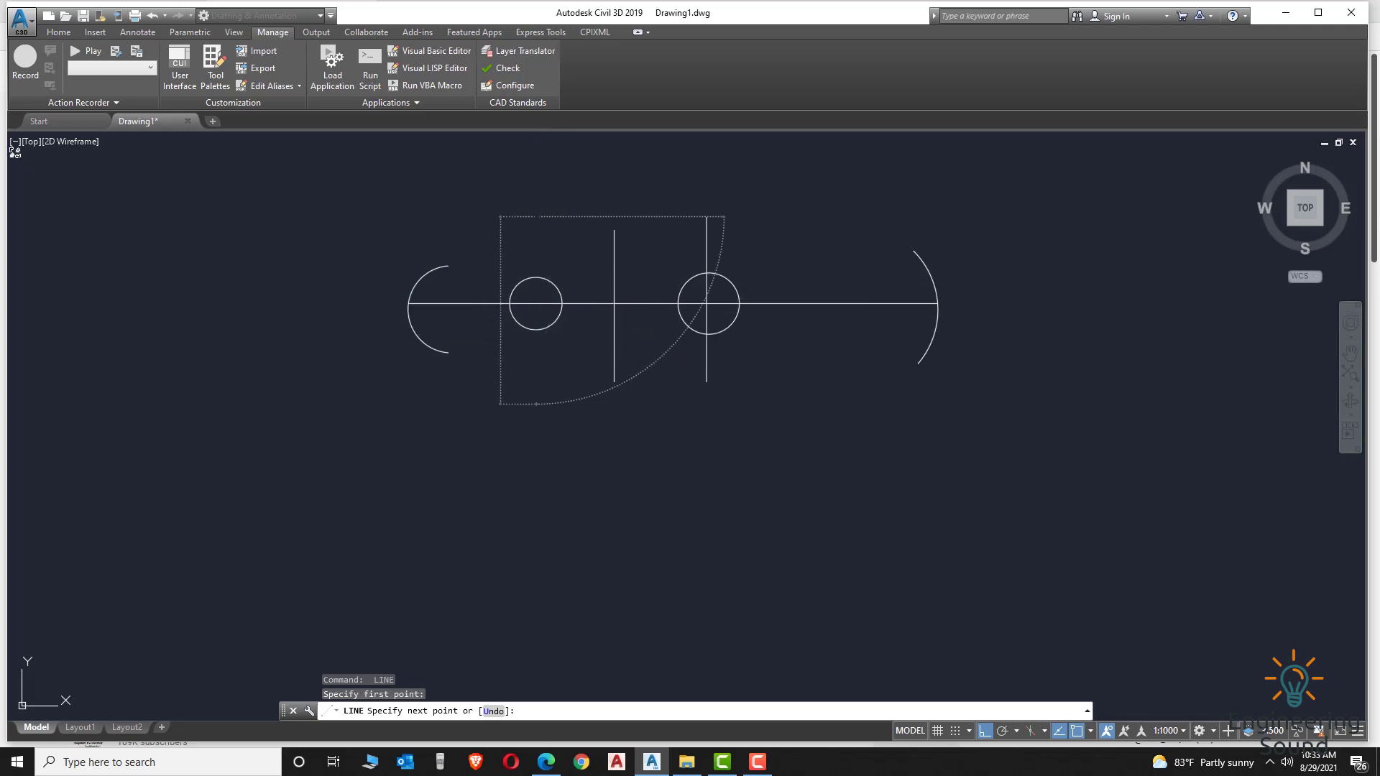
pyautogui.click(536, 403)
pyautogui.press('Return')
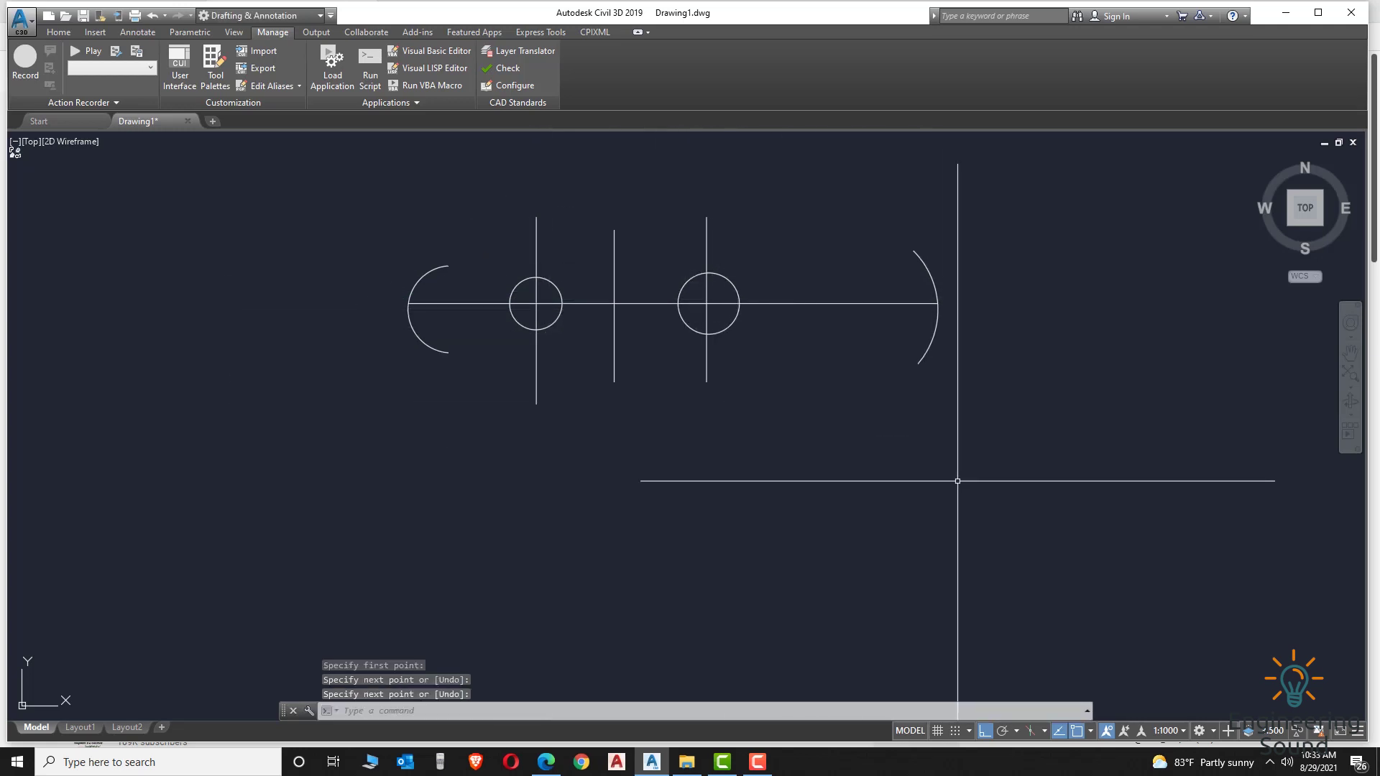
# Rerun IntLenM over all the objects to add segment length labels.
pyautogui.write('intl')
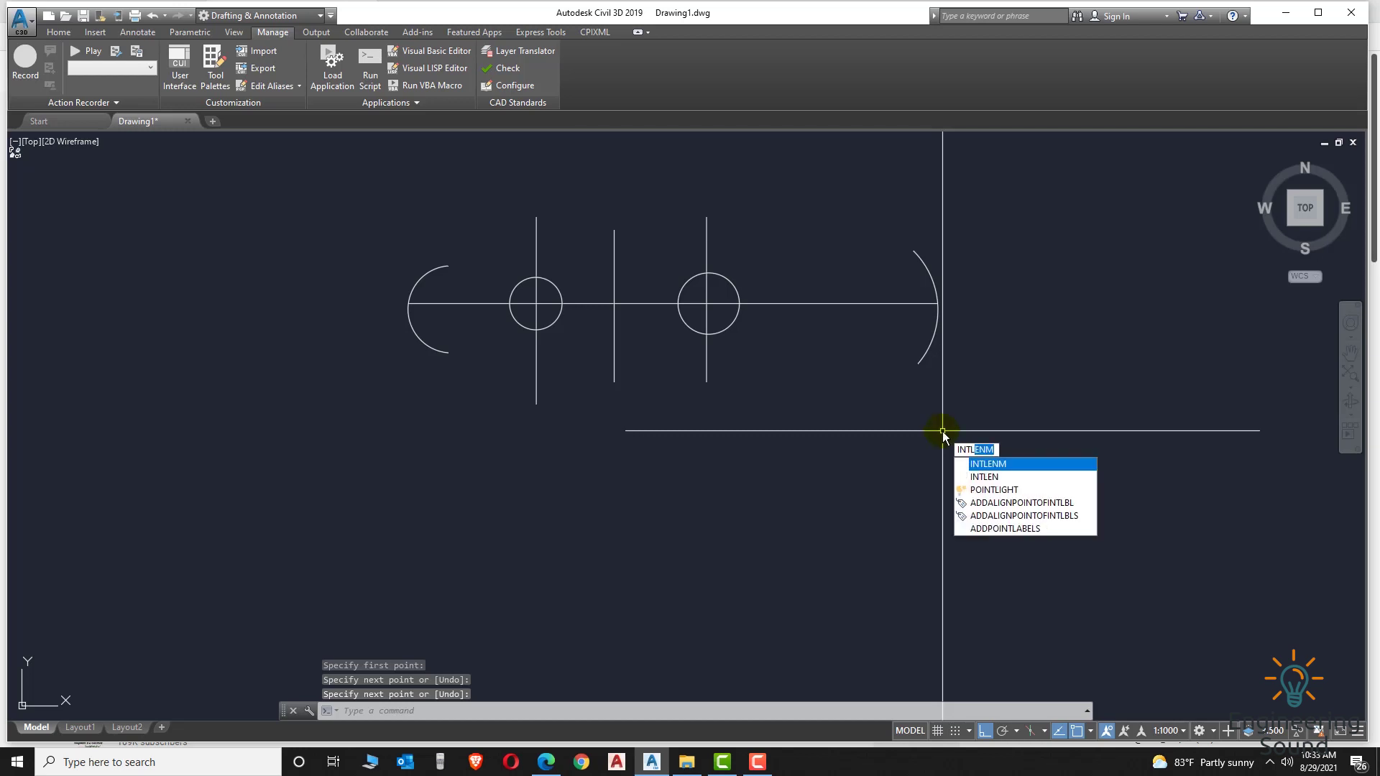
pyautogui.click(997, 466)
pyautogui.click(1041, 344)
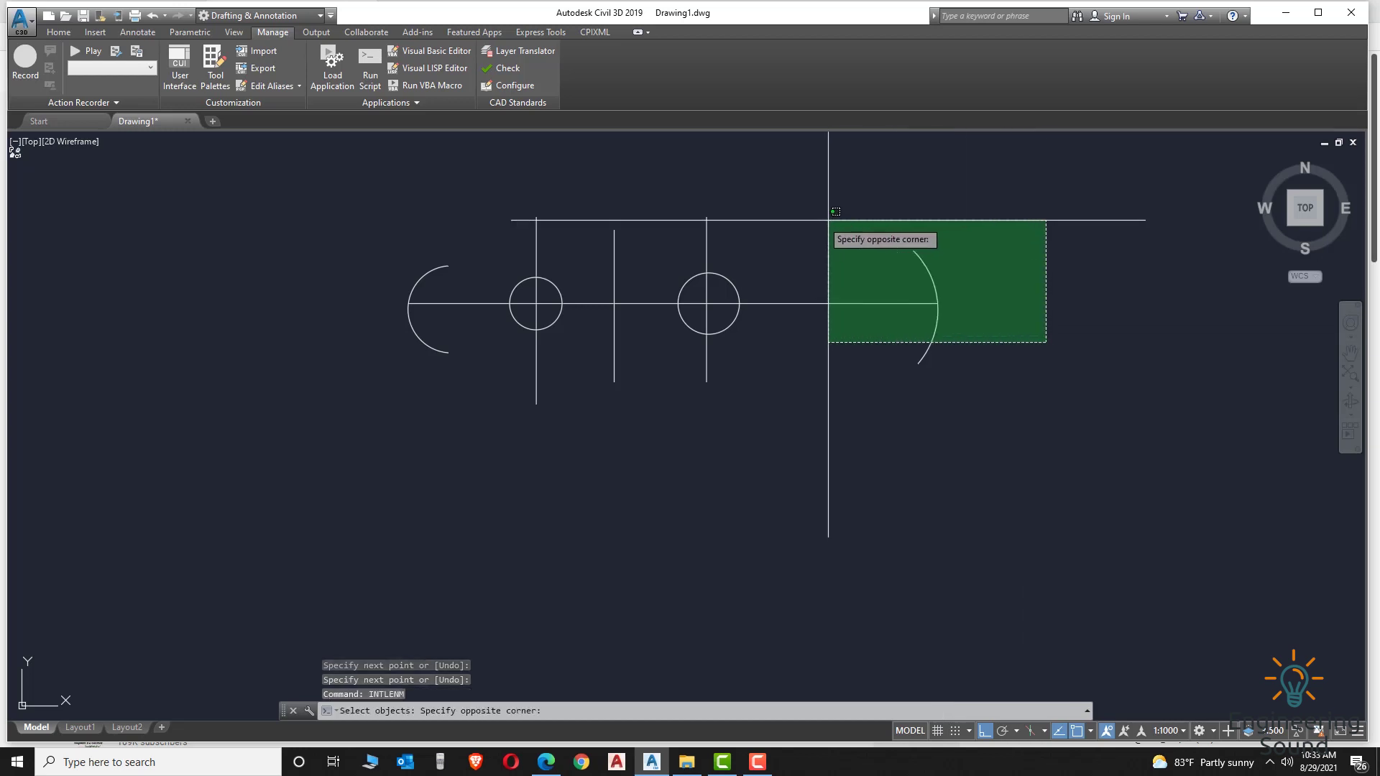
pyautogui.click(410, 213)
pyautogui.press('Return')
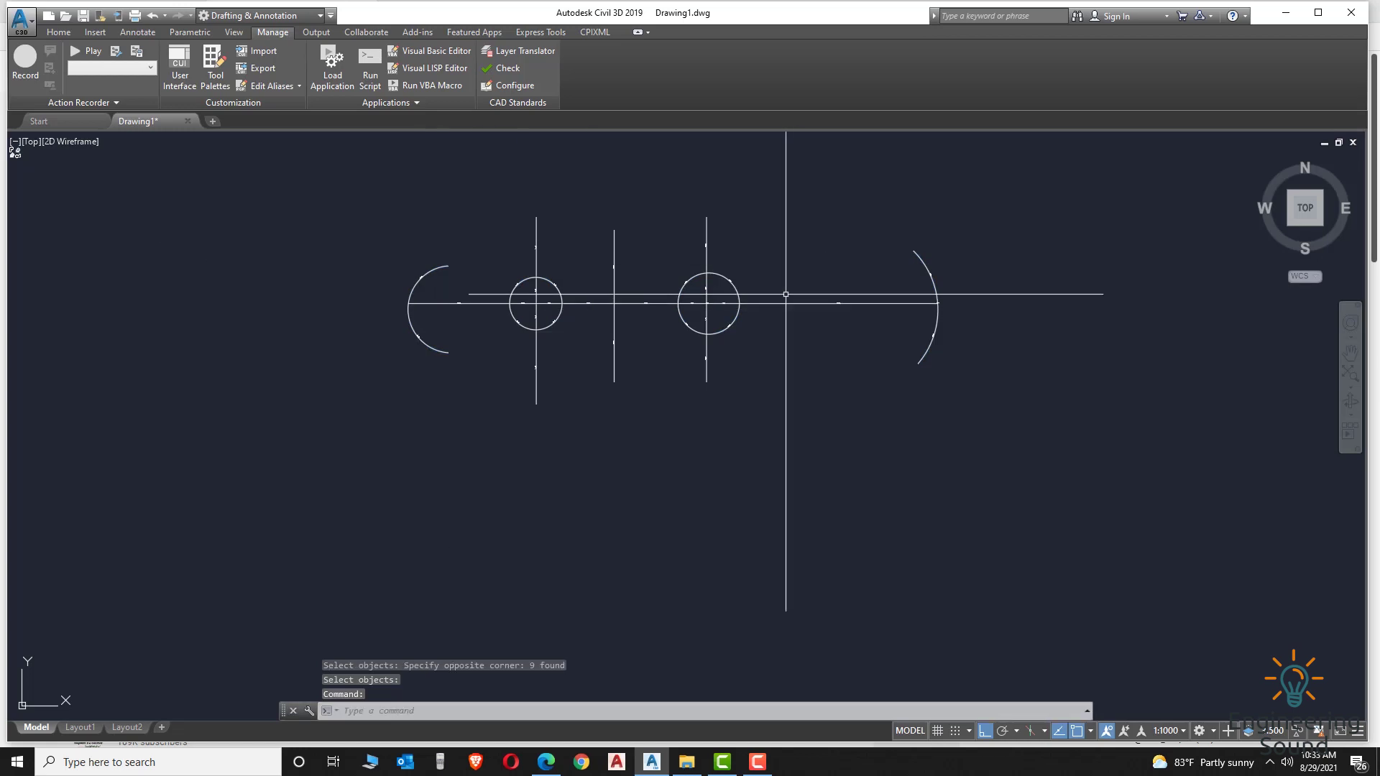
# Pan and zoom around the right-hand circles to inspect the new labels.
pyautogui.scroll(5, 783, 296)
pyautogui.moveTo(831, 395); pyautogui.dragTo(384, 486, button='middle')
pyautogui.scroll(4, 562, 408)
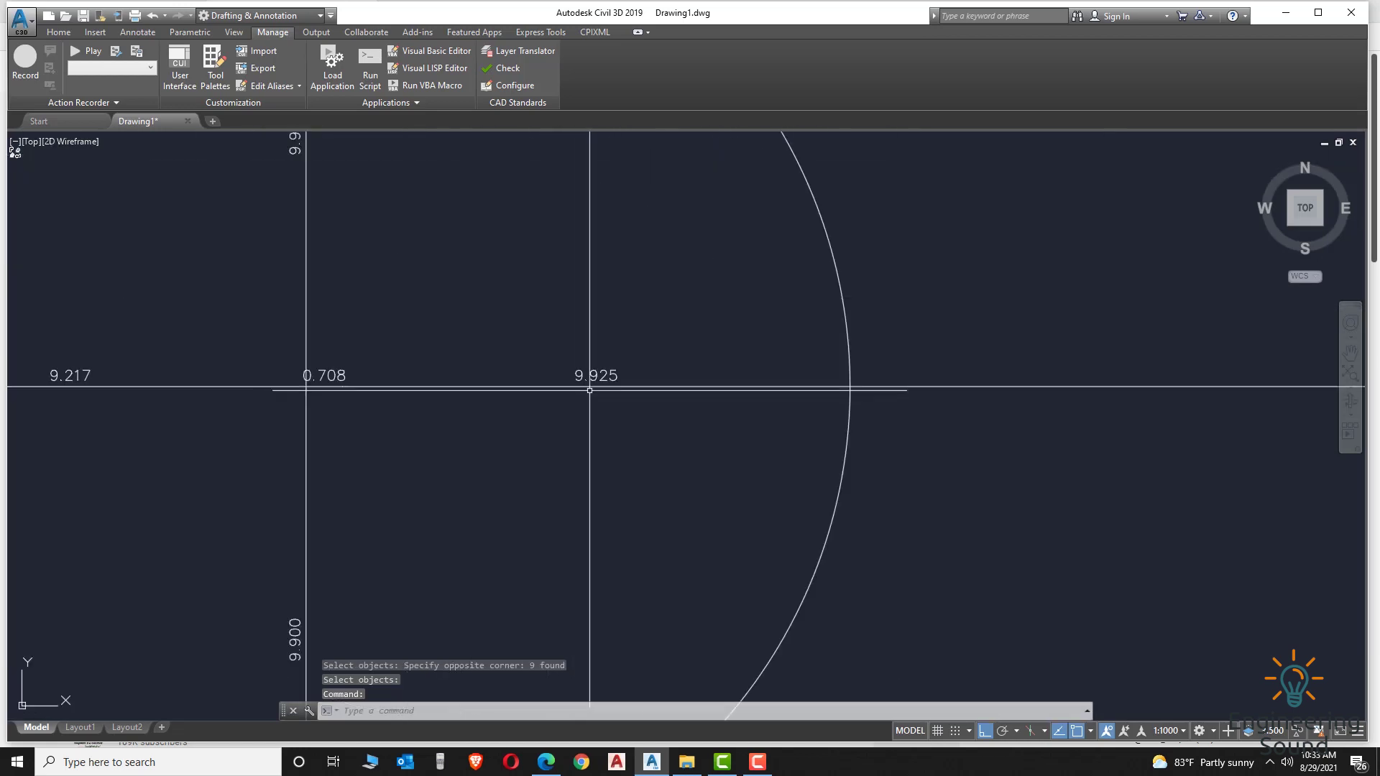
pyautogui.scroll(-6, 281, 394)
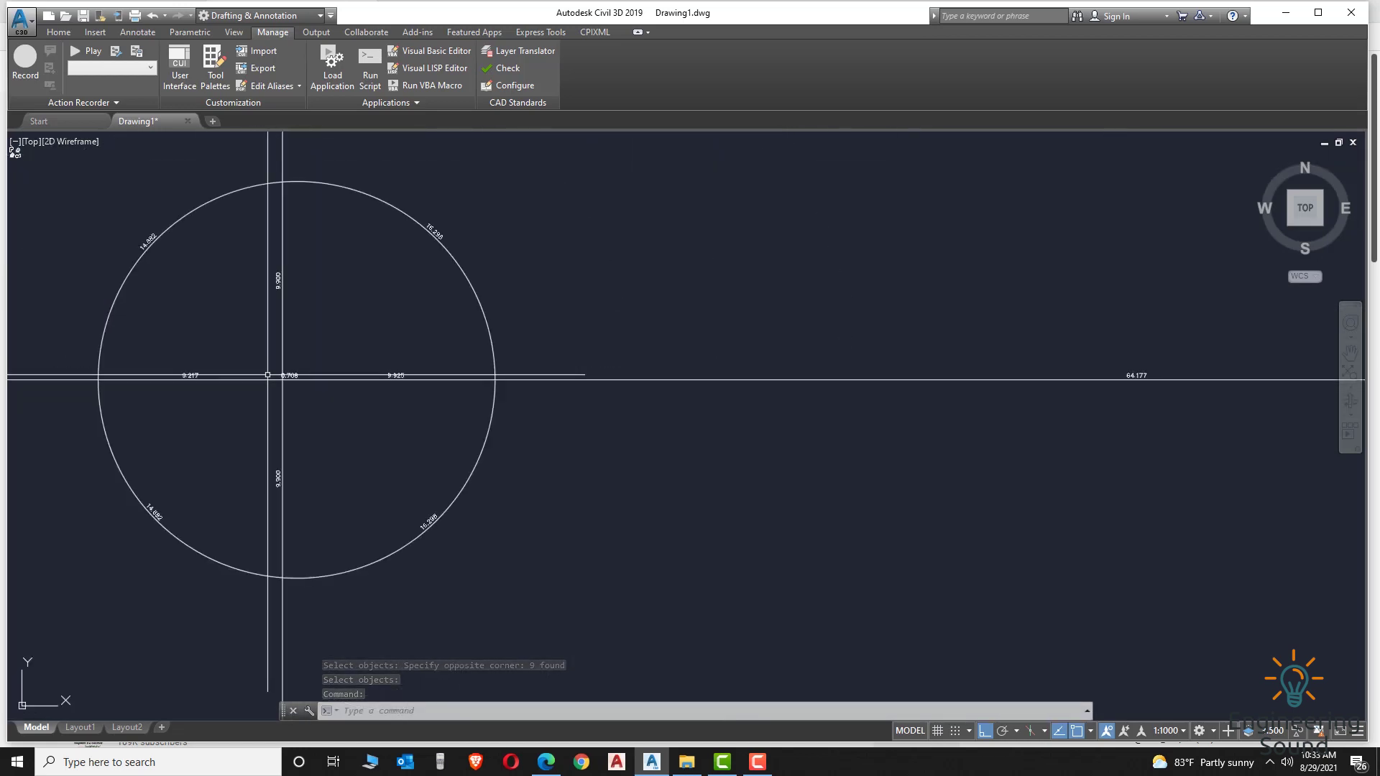
pyautogui.scroll(-2, 1151, 380)
pyautogui.scroll(2, 1109, 234)
pyautogui.scroll(2, 979, 373)
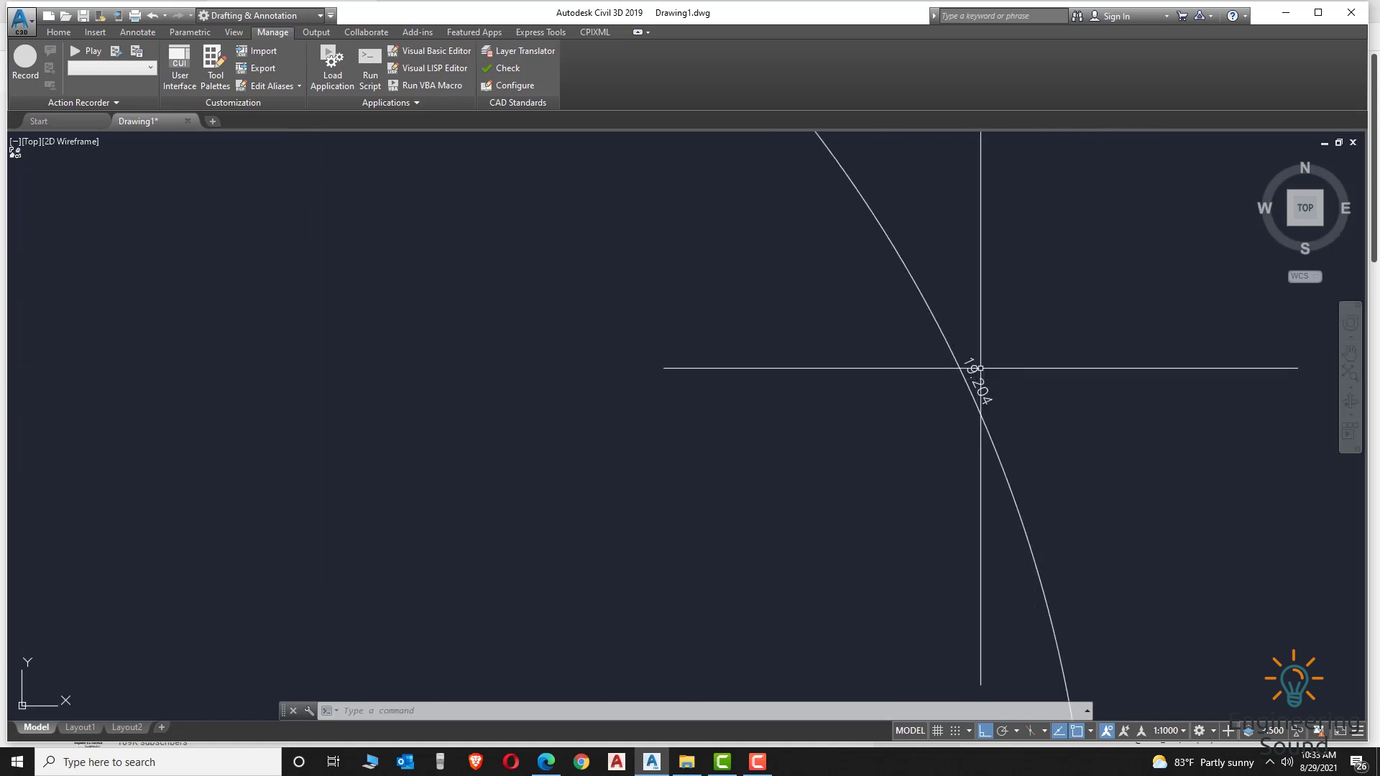
pyautogui.scroll(-6, 1004, 388)
pyautogui.scroll(6, 616, 338)
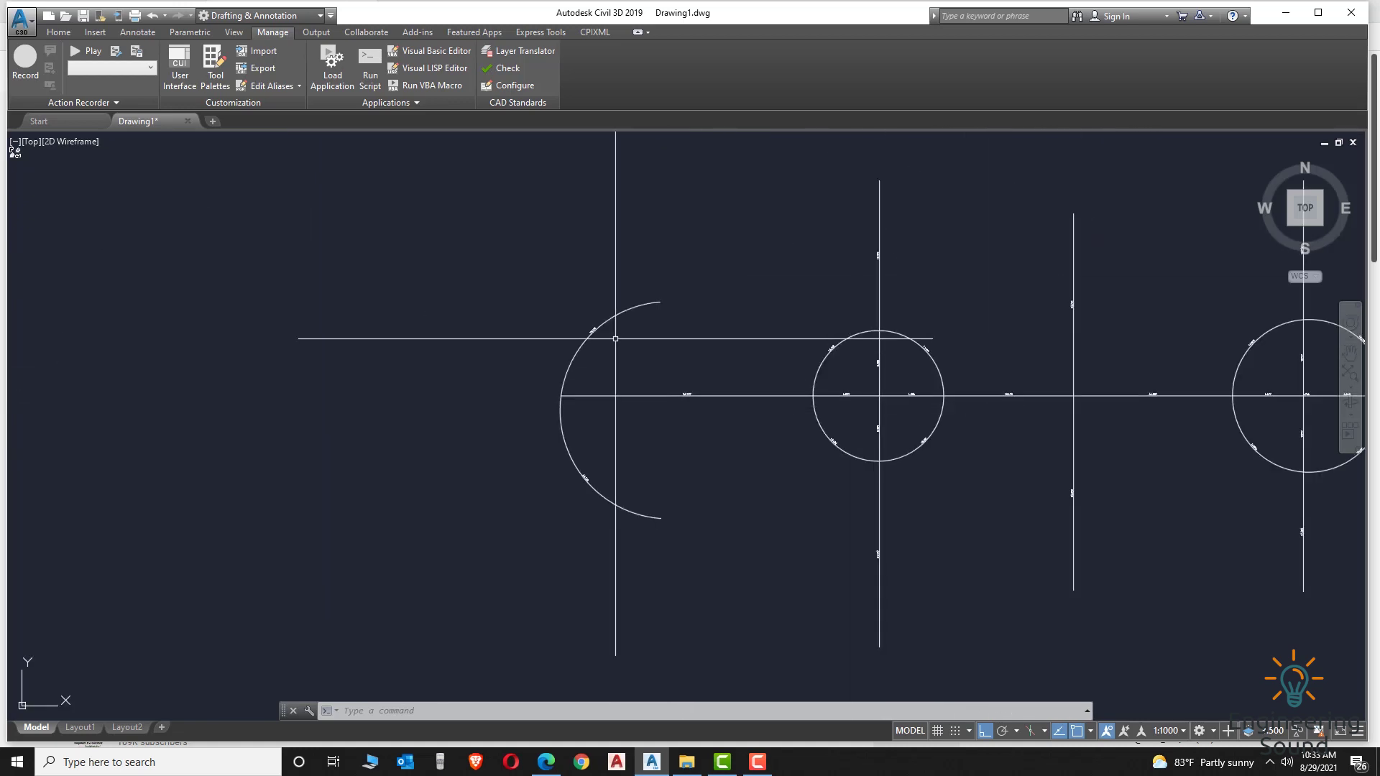
pyautogui.scroll(-3, 624, 333)
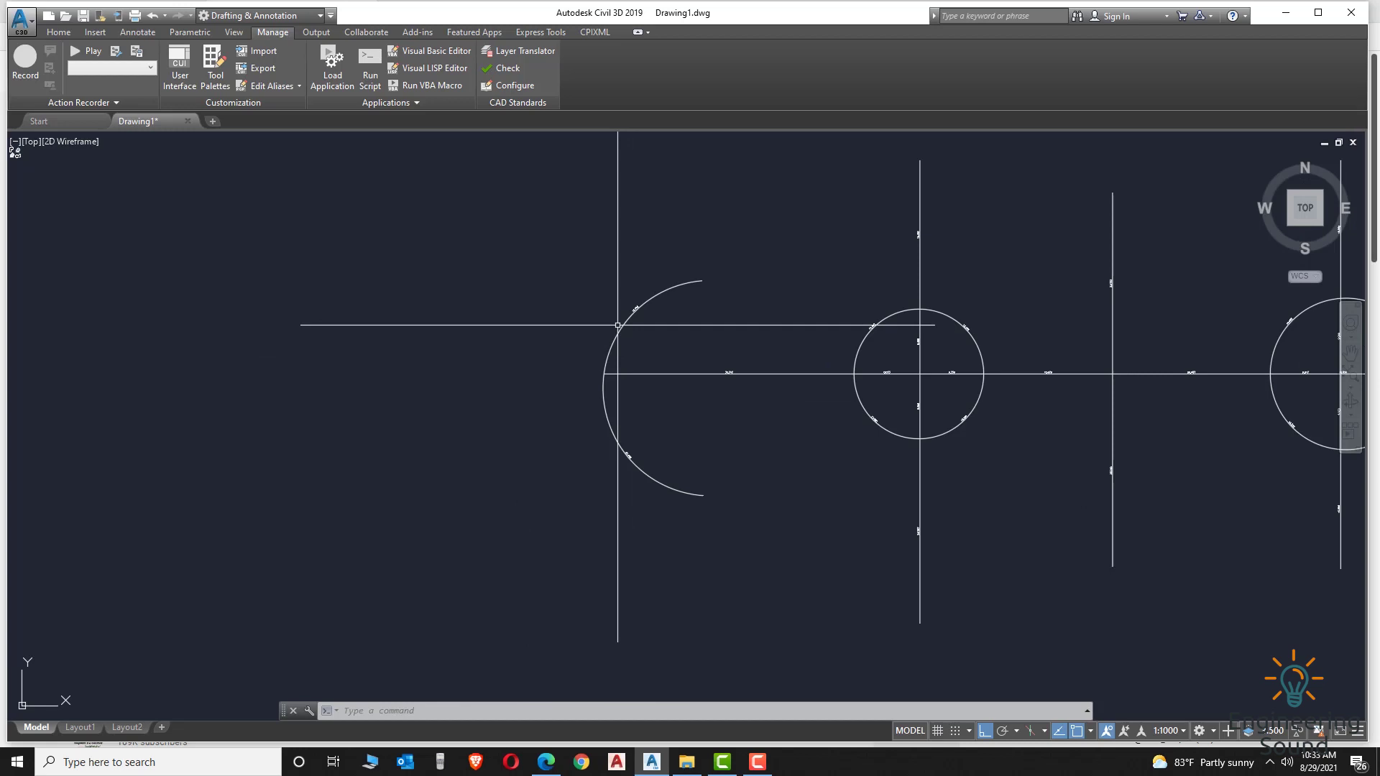
pyautogui.moveTo(1154, 410); pyautogui.dragTo(882, 398, button='middle')
pyautogui.scroll(6, 733, 316)
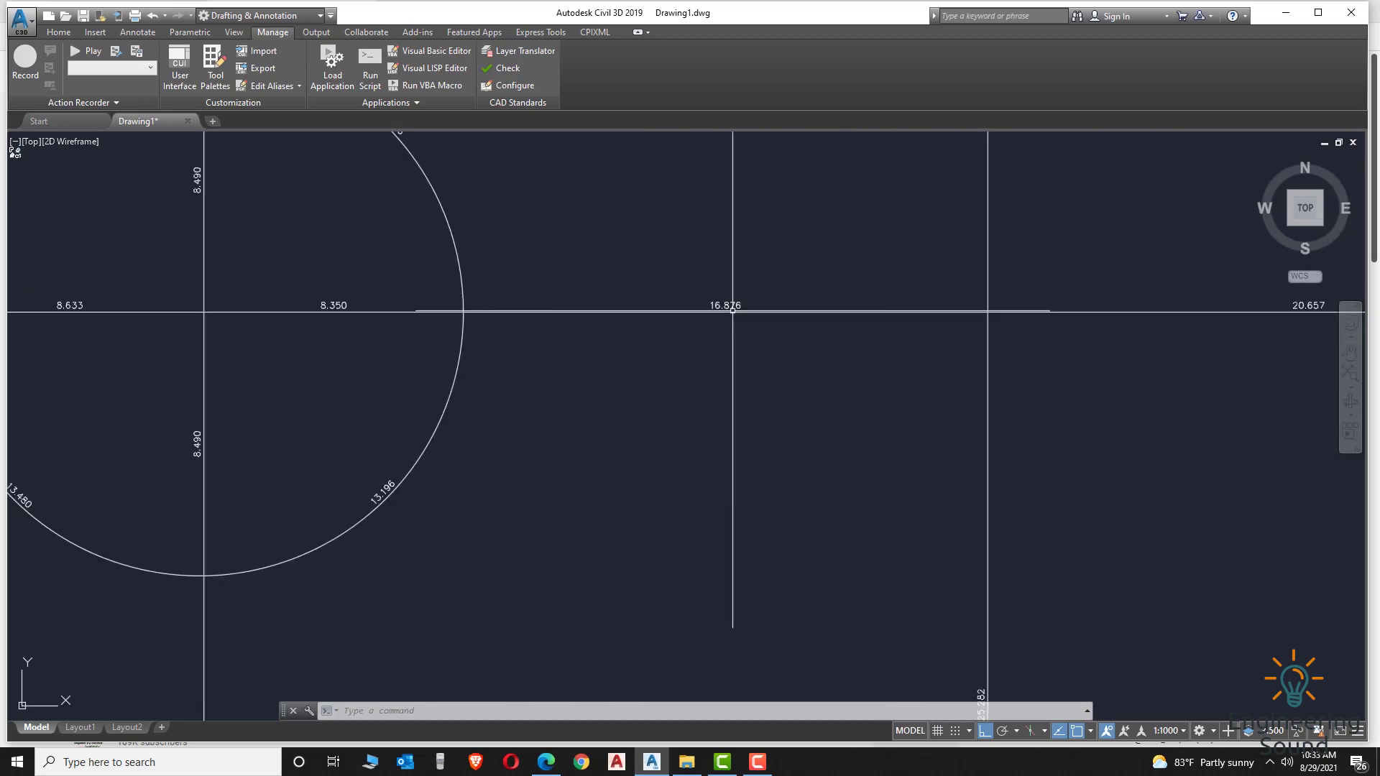
# Select all labels similar to 16.876 and delete all 32 of them.
pyautogui.click(735, 314)
pyautogui.click(726, 296)
pyautogui.click(768, 296)
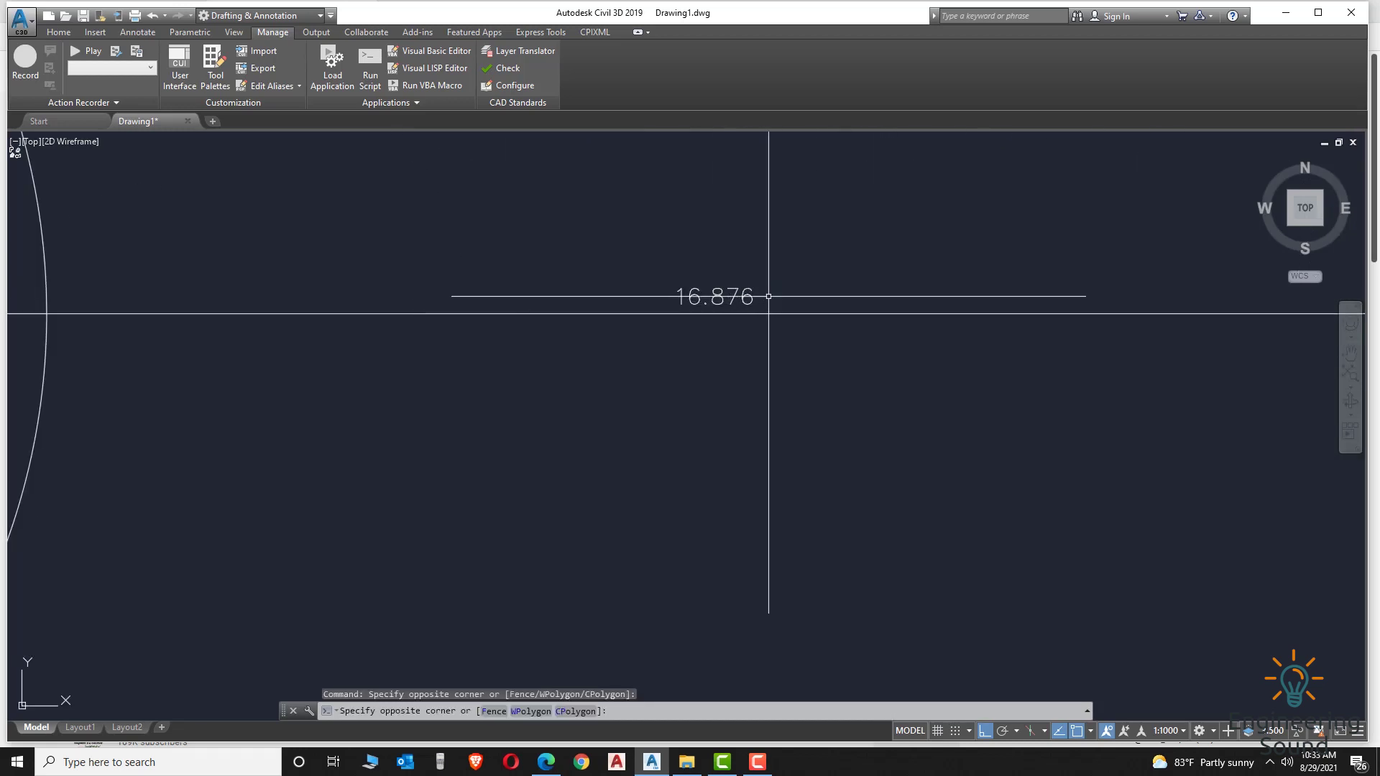
pyautogui.click(763, 296)
pyautogui.click(762, 295)
pyautogui.click(729, 294)
pyautogui.rightClick(729, 294)
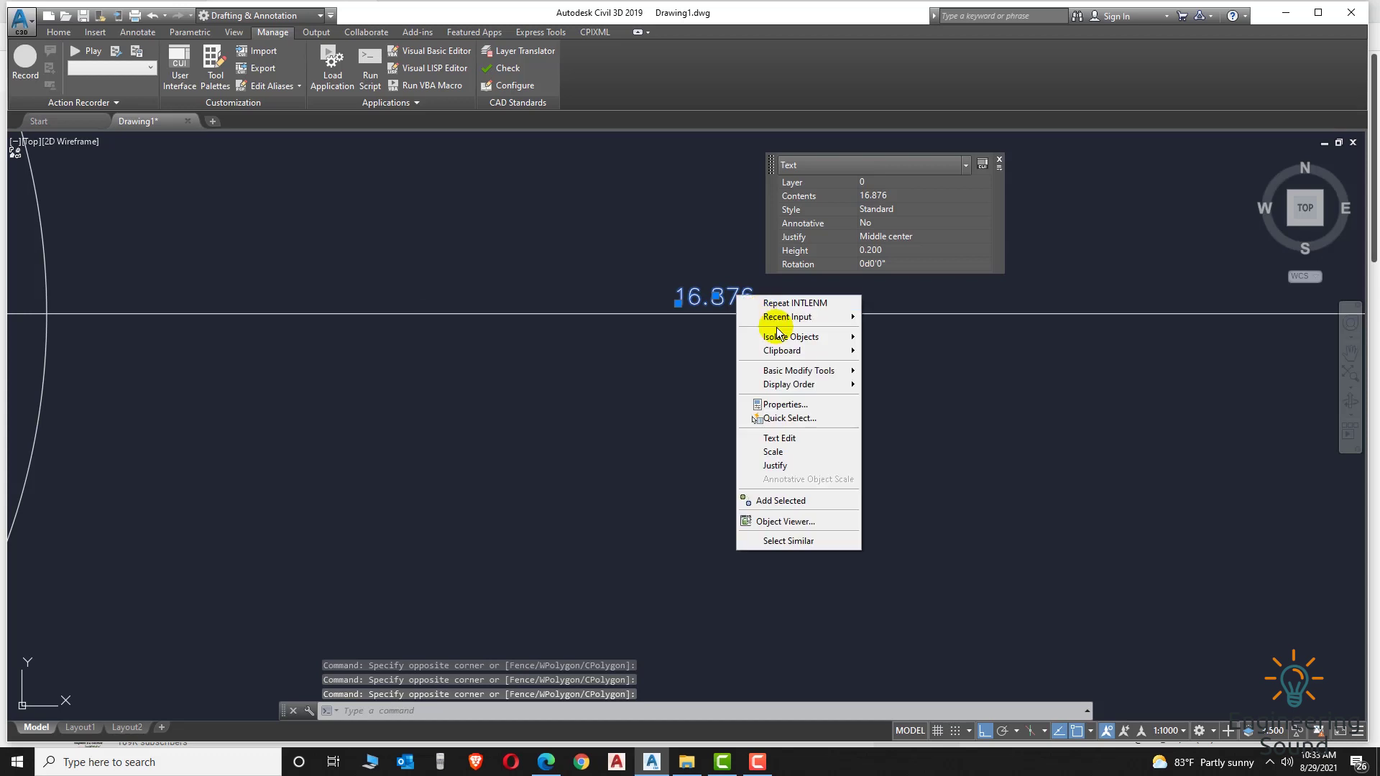
pyautogui.click(795, 541)
pyautogui.press('Delete')
pyautogui.scroll(-2, 813, 533)
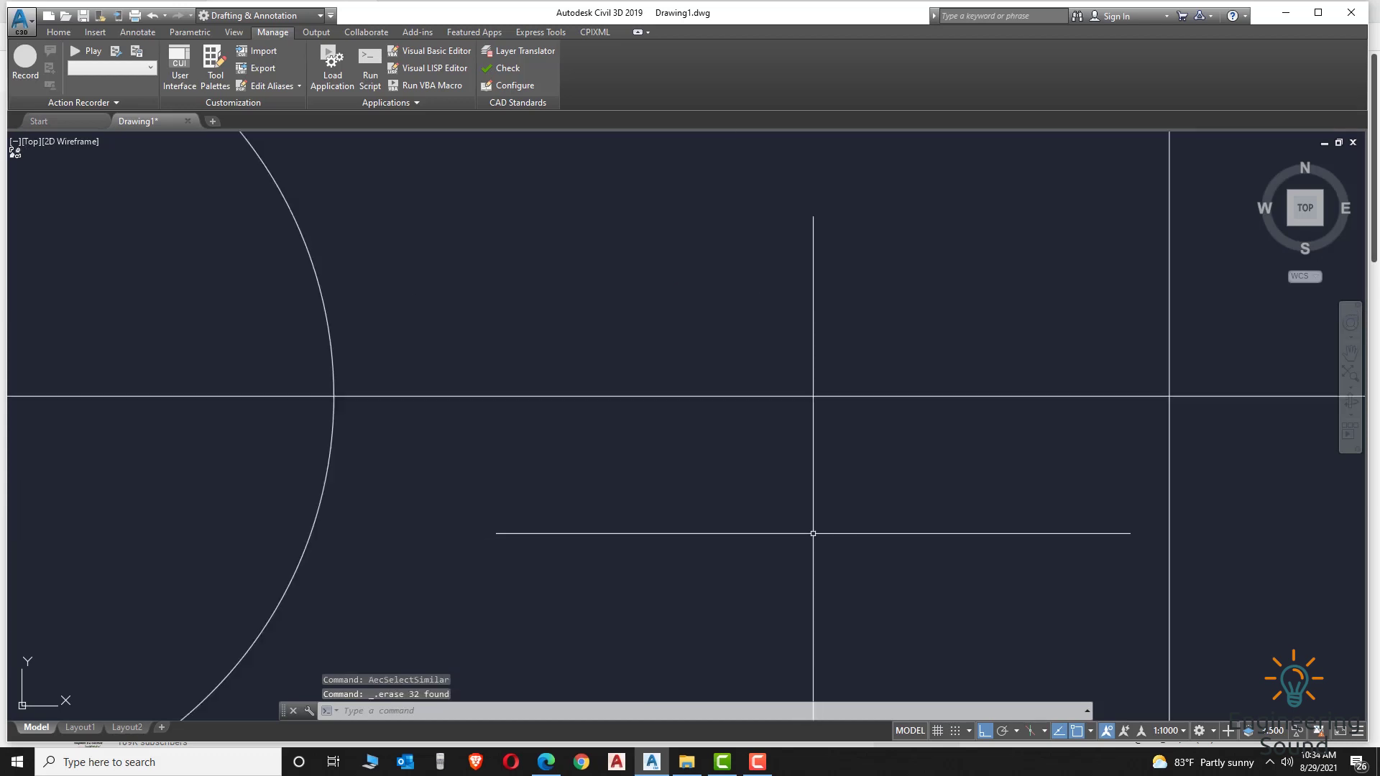
pyautogui.scroll(-3, 813, 533)
pyautogui.moveTo(886, 522); pyautogui.dragTo(787, 430, button='middle')
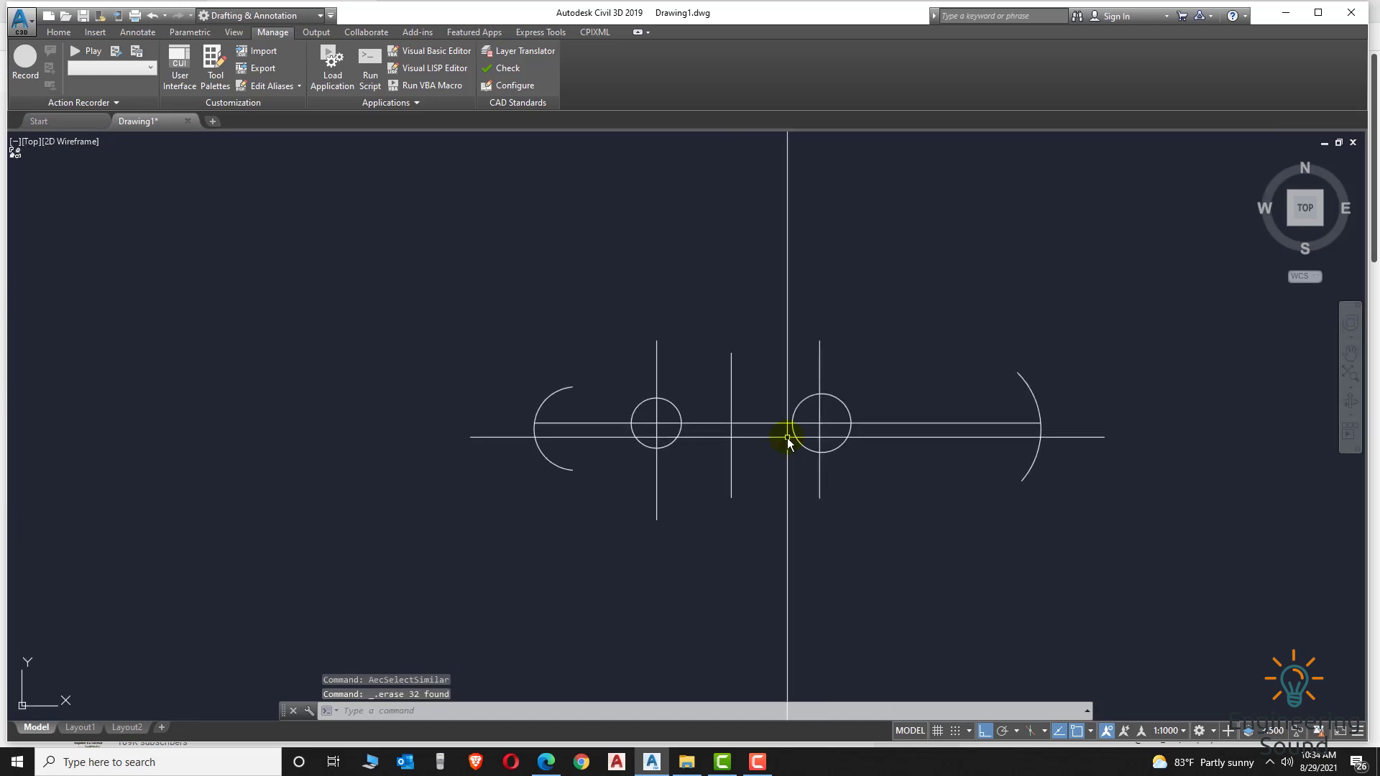
# Set length precision to 0.00 in the Drawing Units dialog via UN.
pyautogui.write('UN')
pyautogui.press('Return')
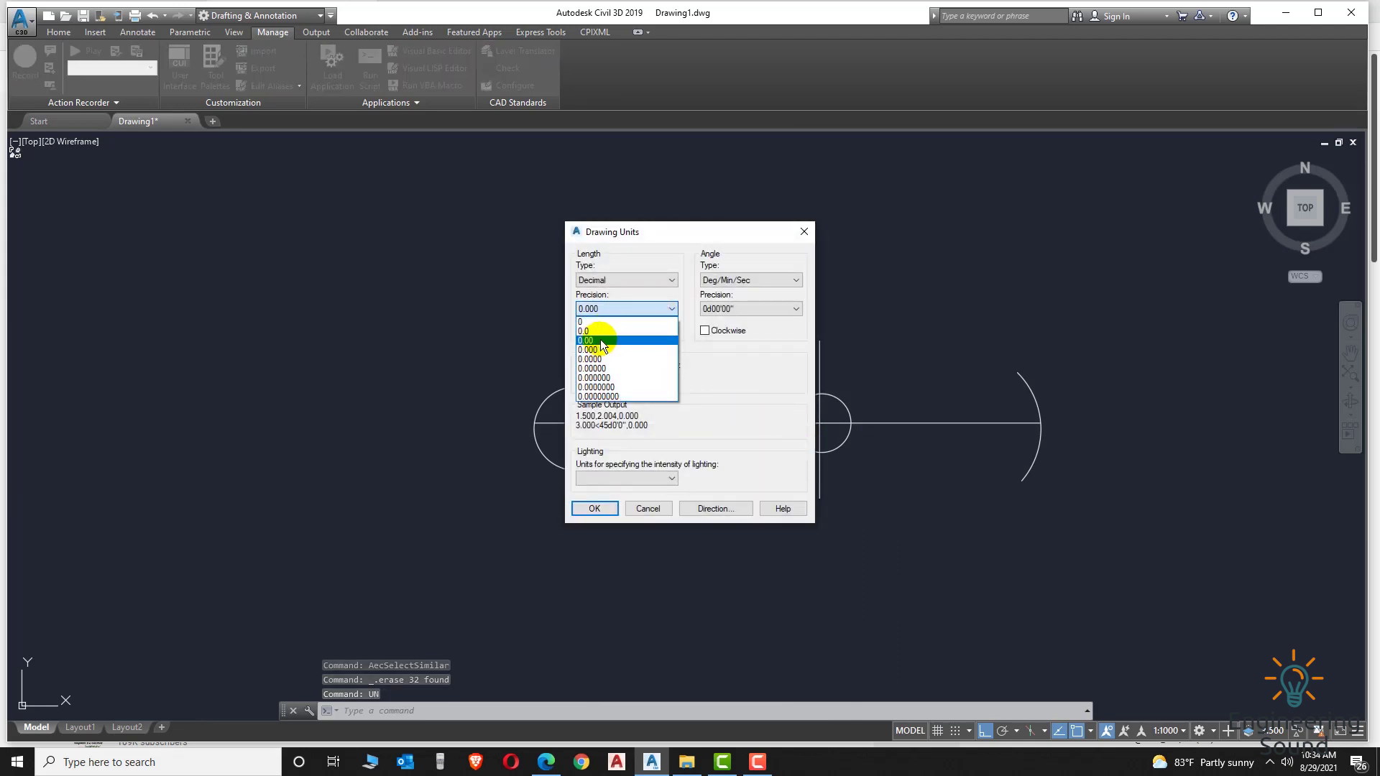
pyautogui.click(602, 341)
pyautogui.click(595, 508)
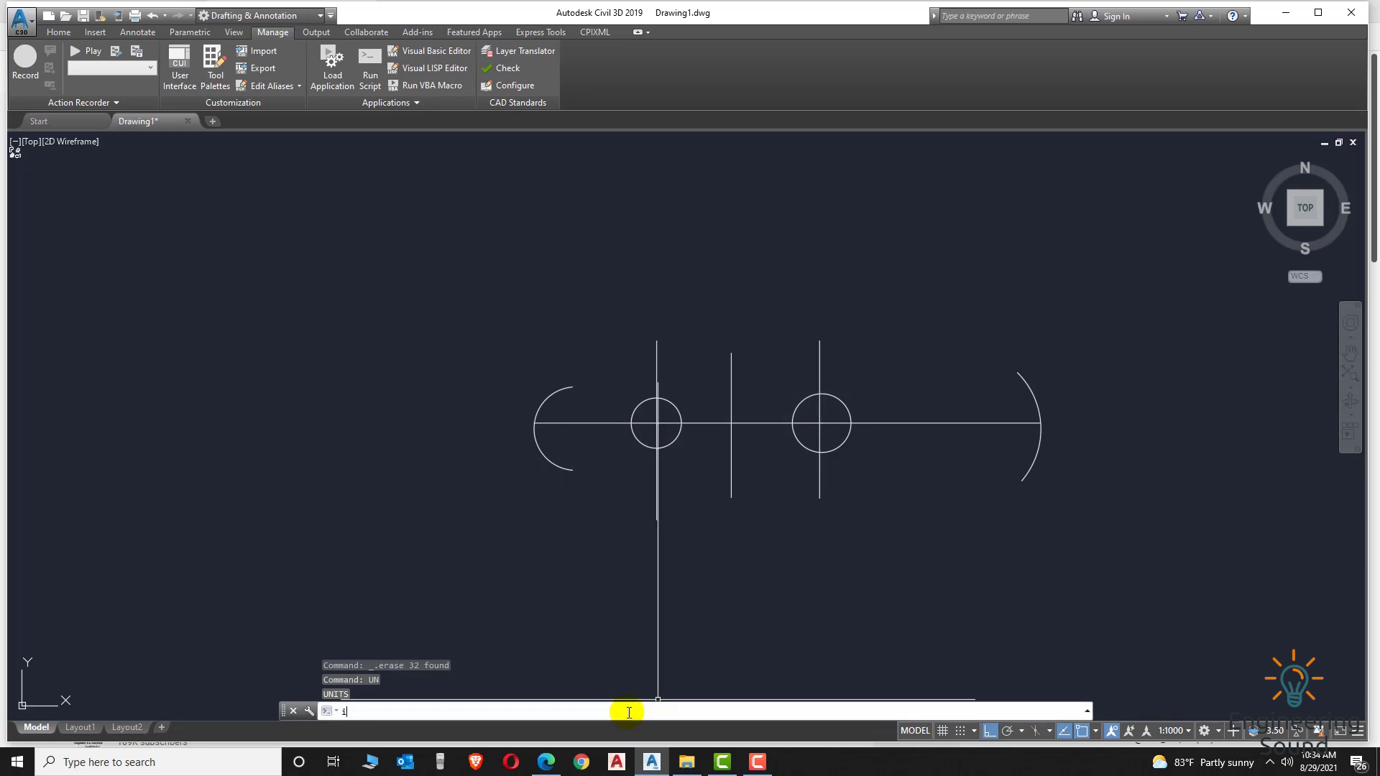
# Run INTLENM on all nine lines, circles and arcs with a crossing window.
pyautogui.write('int')
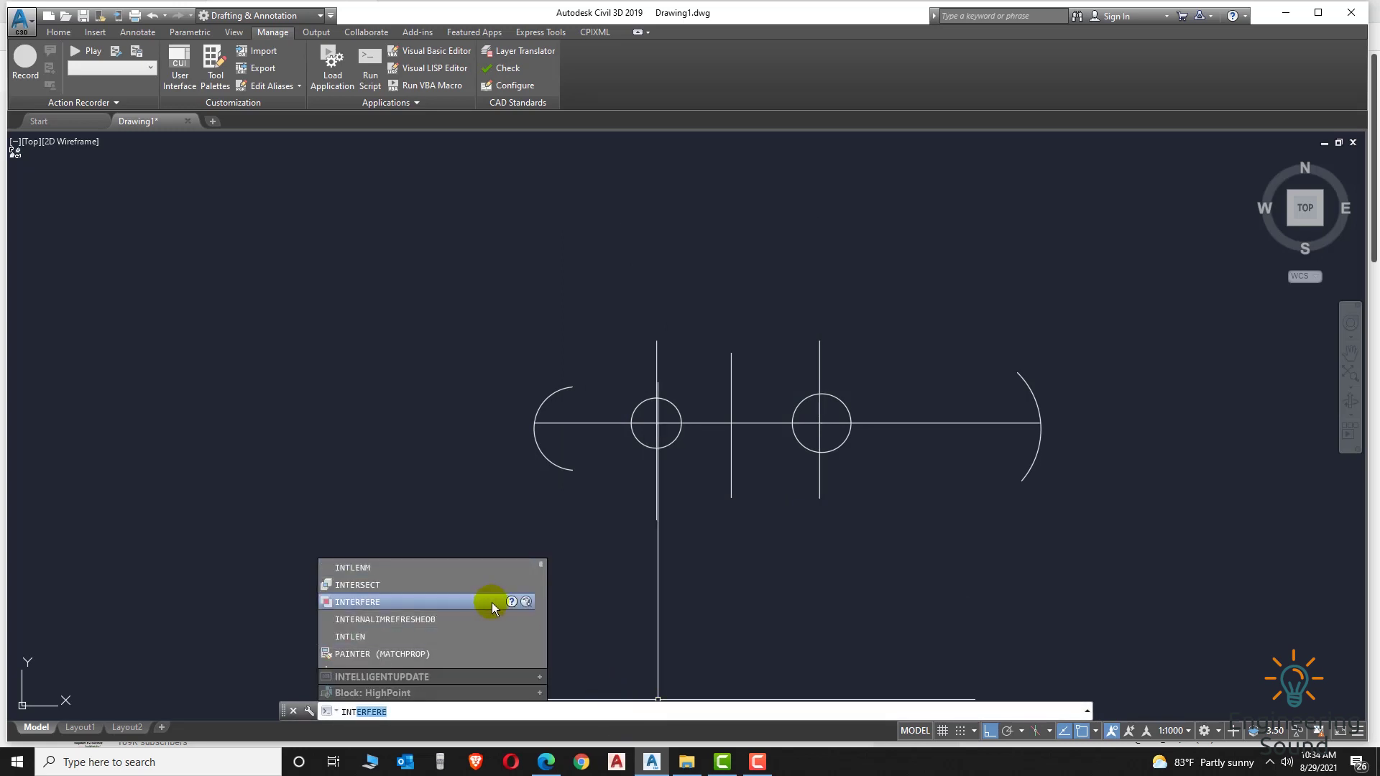
pyautogui.click(381, 568)
pyautogui.click(1099, 524)
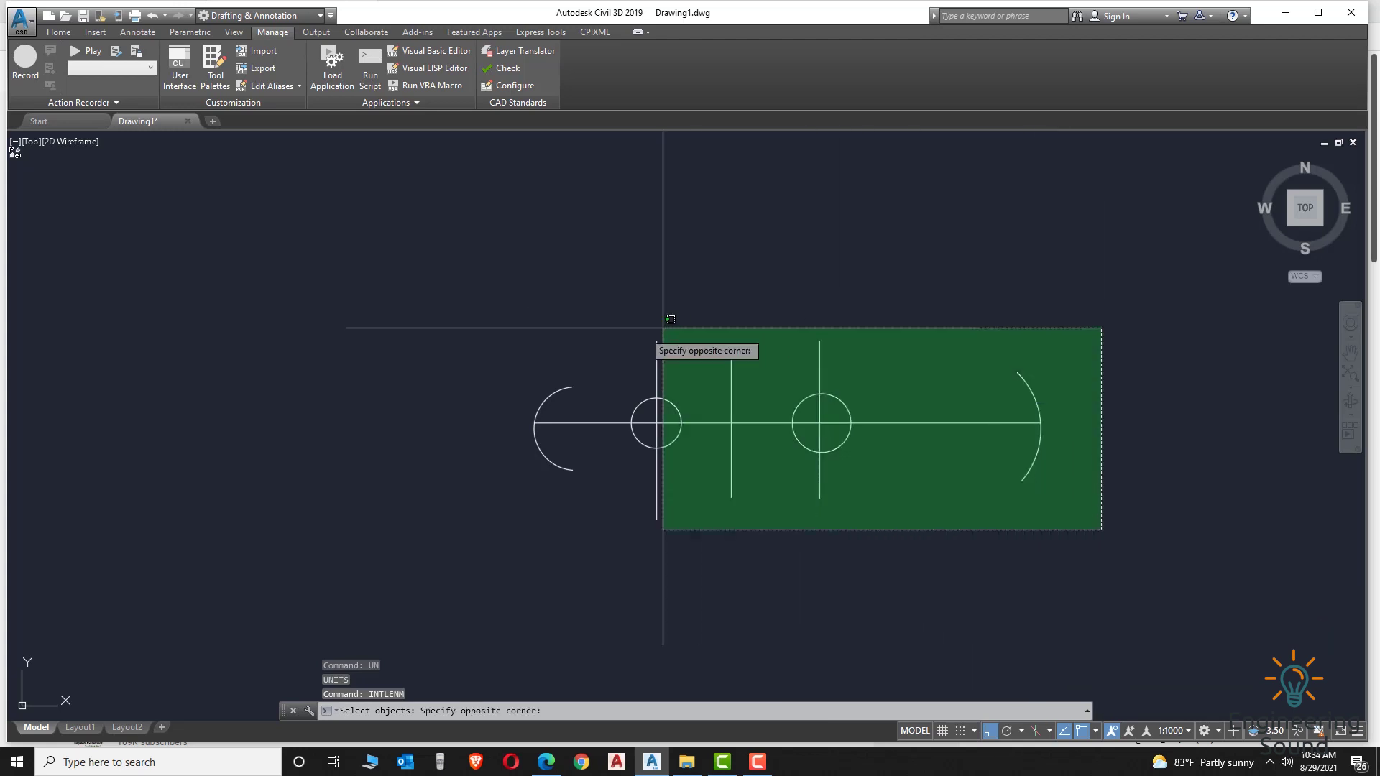
pyautogui.click(516, 332)
pyautogui.press('Return')
# Zoom and pan to inspect the two-decimal length labels such as 9.22 and 20.66.
pyautogui.scroll(10, 568, 424)
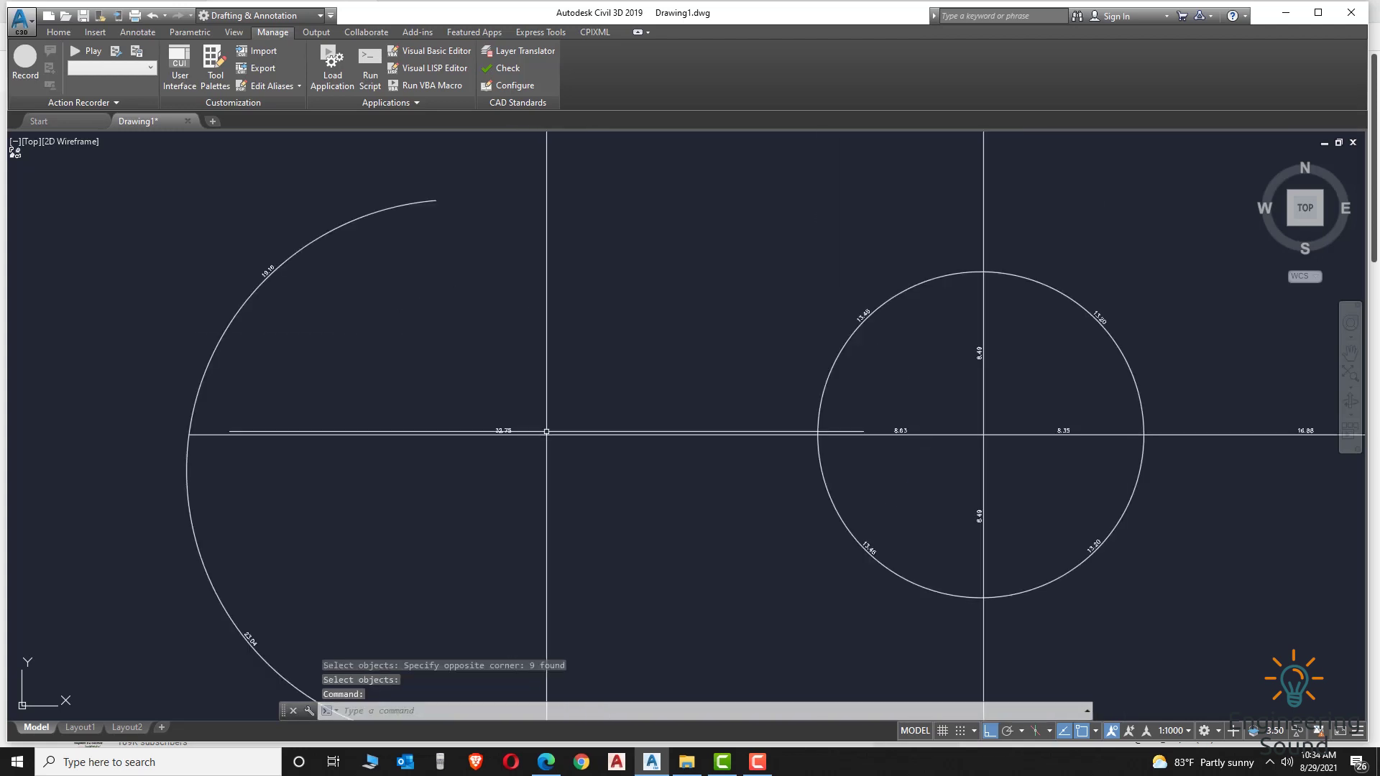
pyautogui.scroll(-6, 443, 457)
pyautogui.scroll(8, 755, 419)
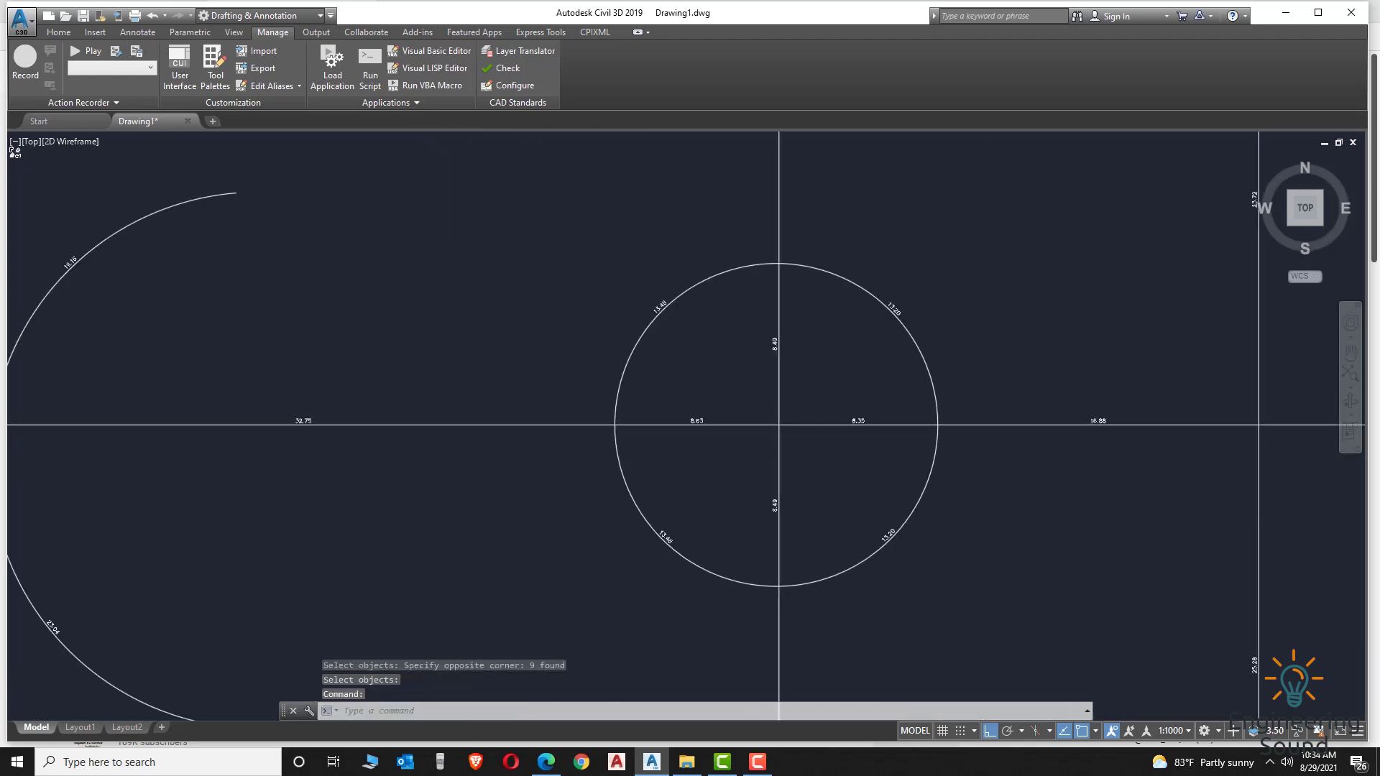
pyautogui.scroll(-5, 887, 372)
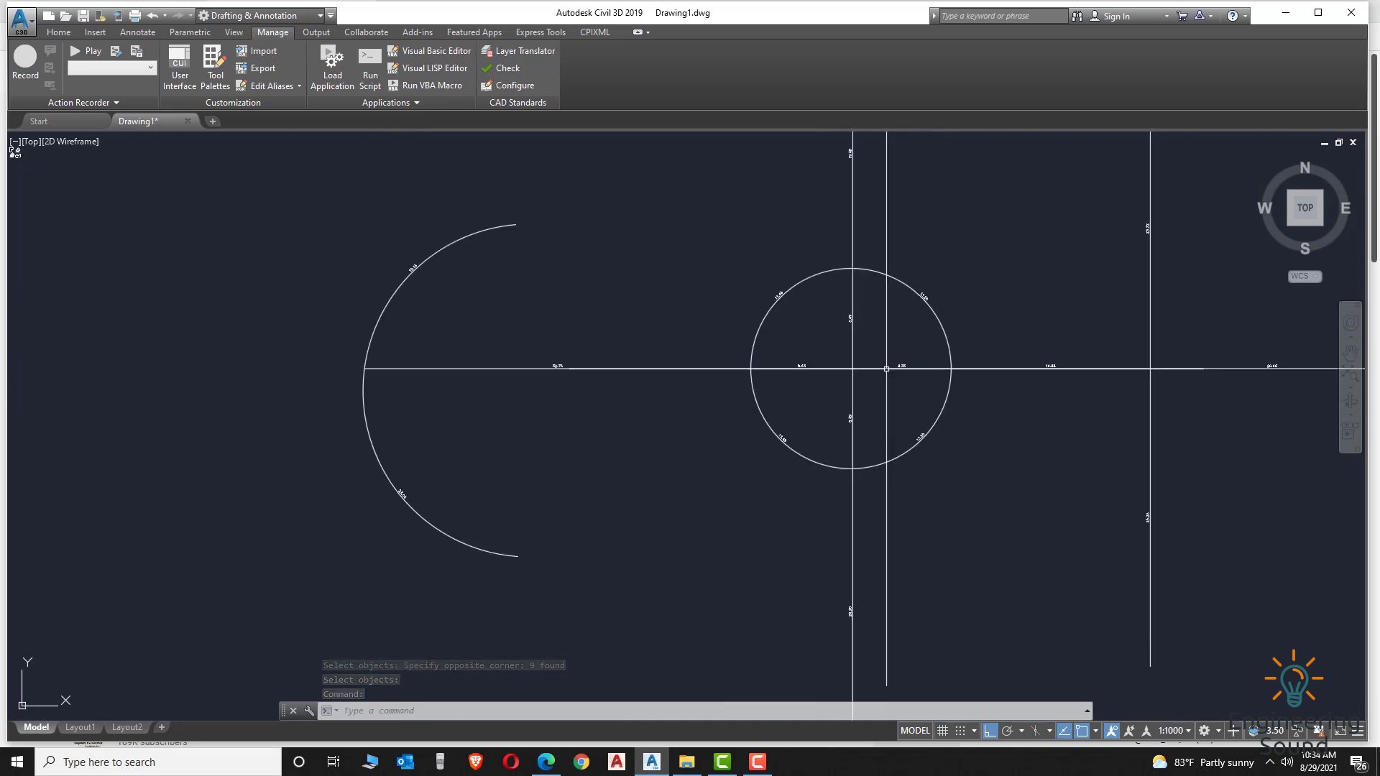
pyautogui.moveTo(1149, 402); pyautogui.dragTo(381, 406, button='middle')
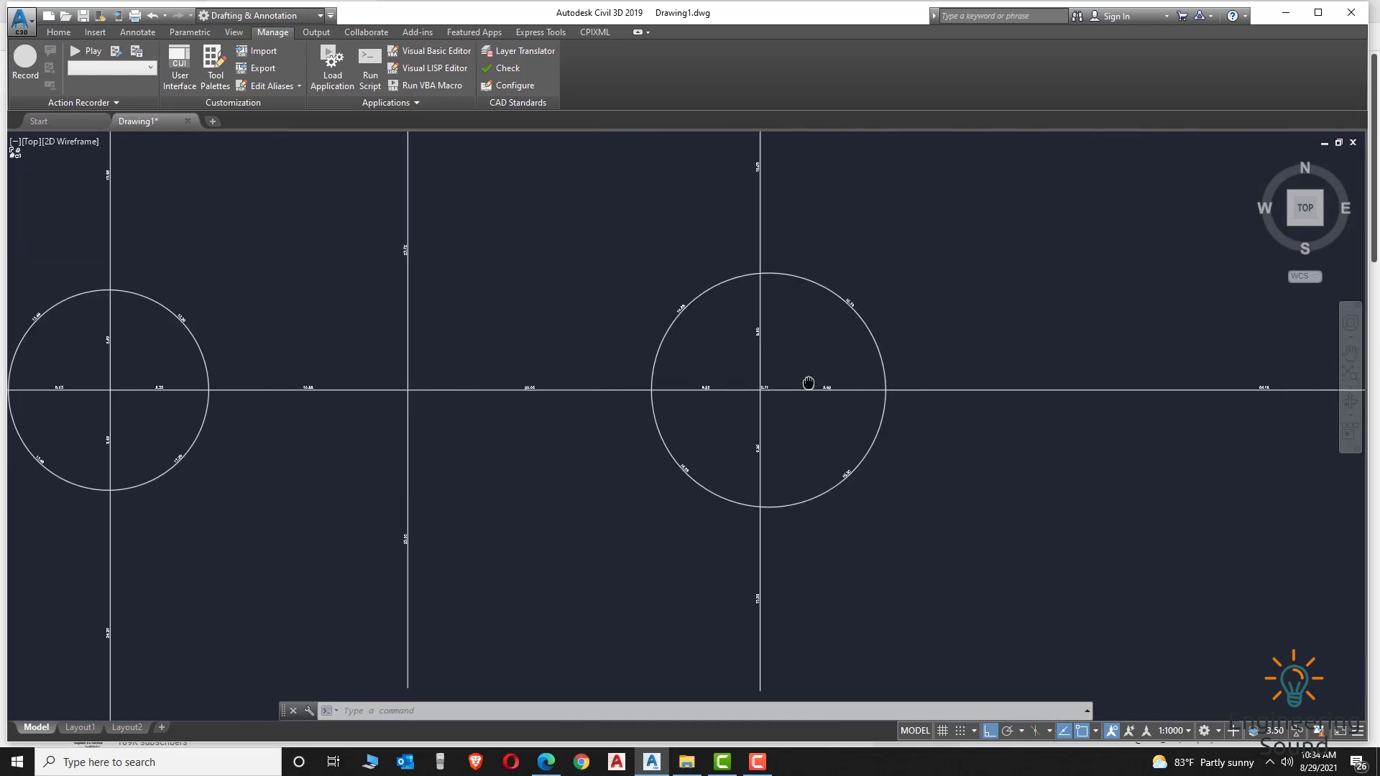
pyautogui.scroll(6, 807, 385)
pyautogui.scroll(-3, 676, 414)
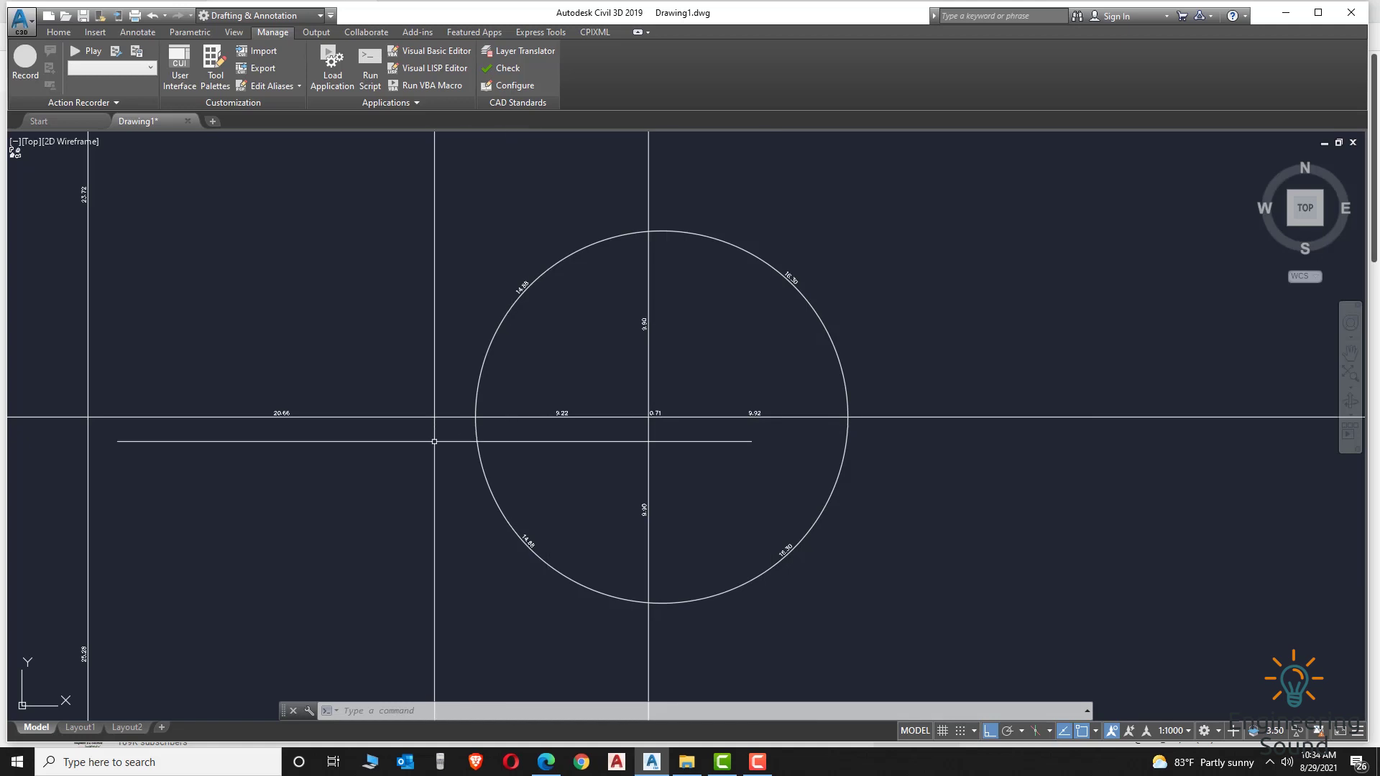
# Use Select Similar on the 19.20 label to select all 32 length labels and delete them.
pyautogui.scroll(-5, 431, 441)
pyautogui.moveTo(369, 455); pyautogui.dragTo(647, 415, button='middle')
pyautogui.scroll(3, 646, 415)
pyautogui.scroll(-3, 647, 415)
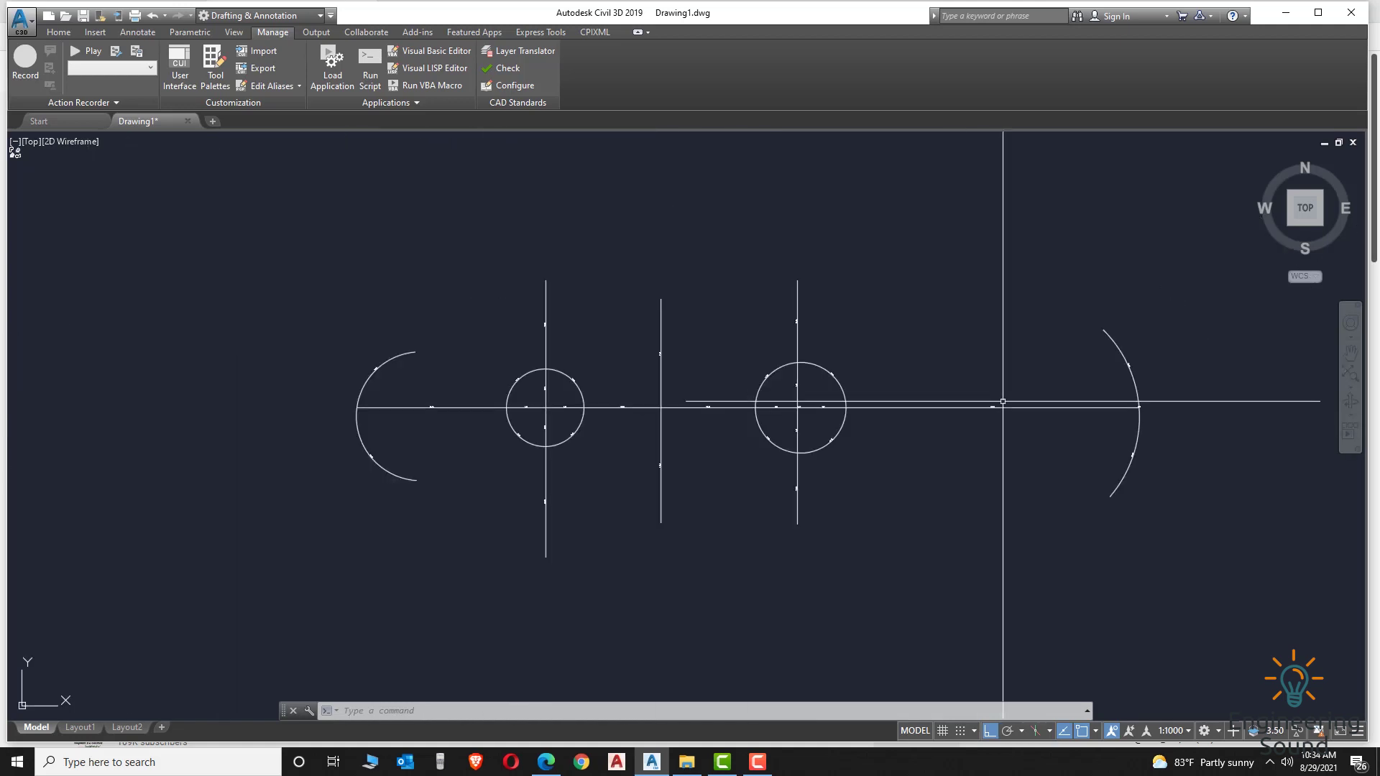
pyautogui.moveTo(992, 403); pyautogui.dragTo(891, 388, button='middle')
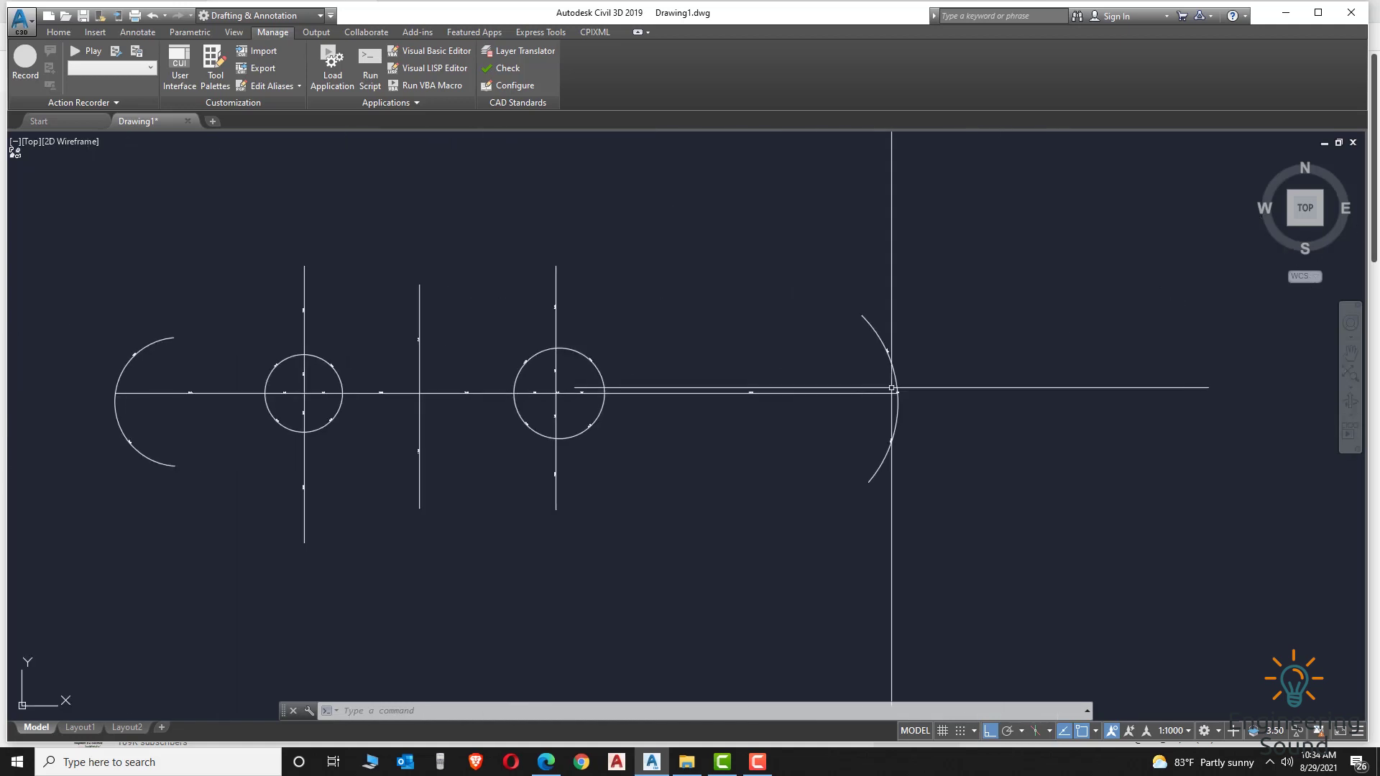
pyautogui.scroll(5, 891, 388)
pyautogui.click(889, 340)
pyautogui.rightClick(890, 343)
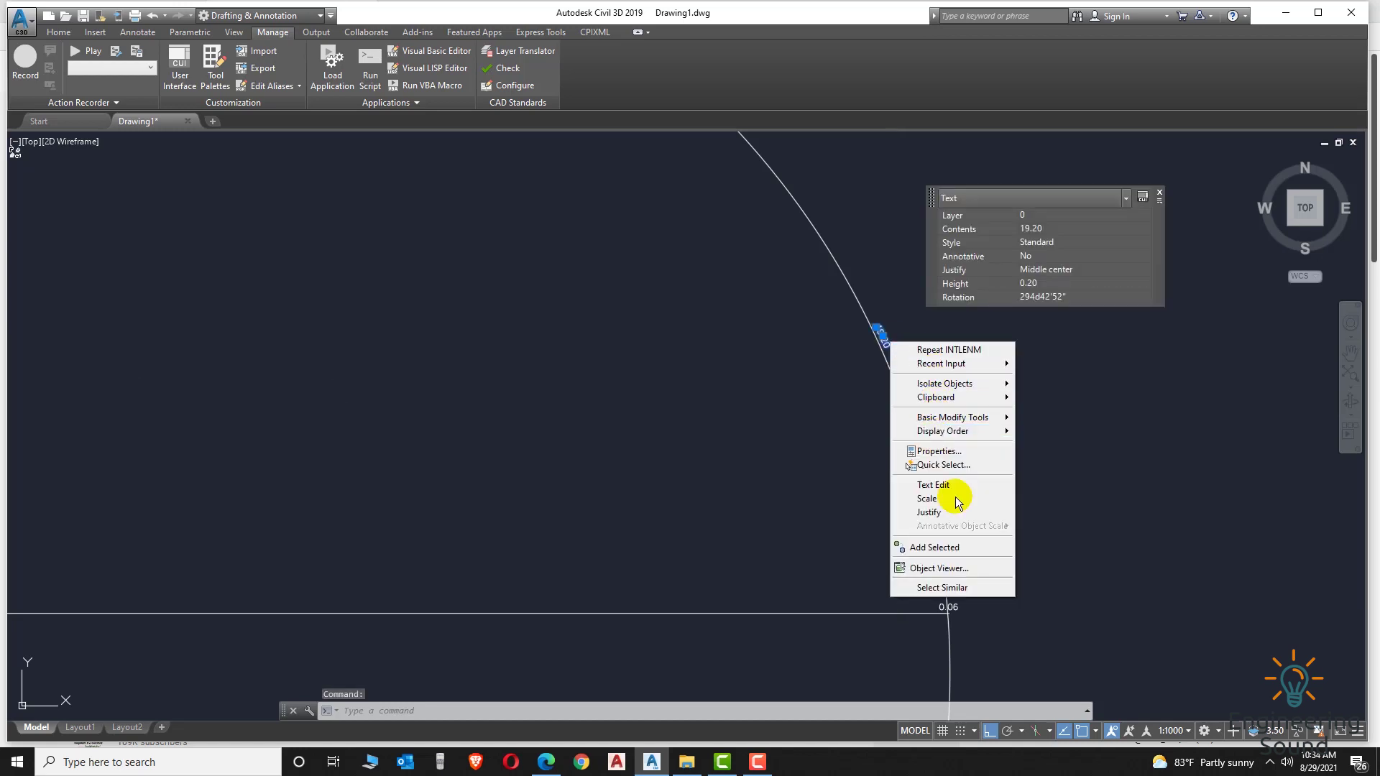
pyautogui.click(960, 587)
pyautogui.press('Delete')
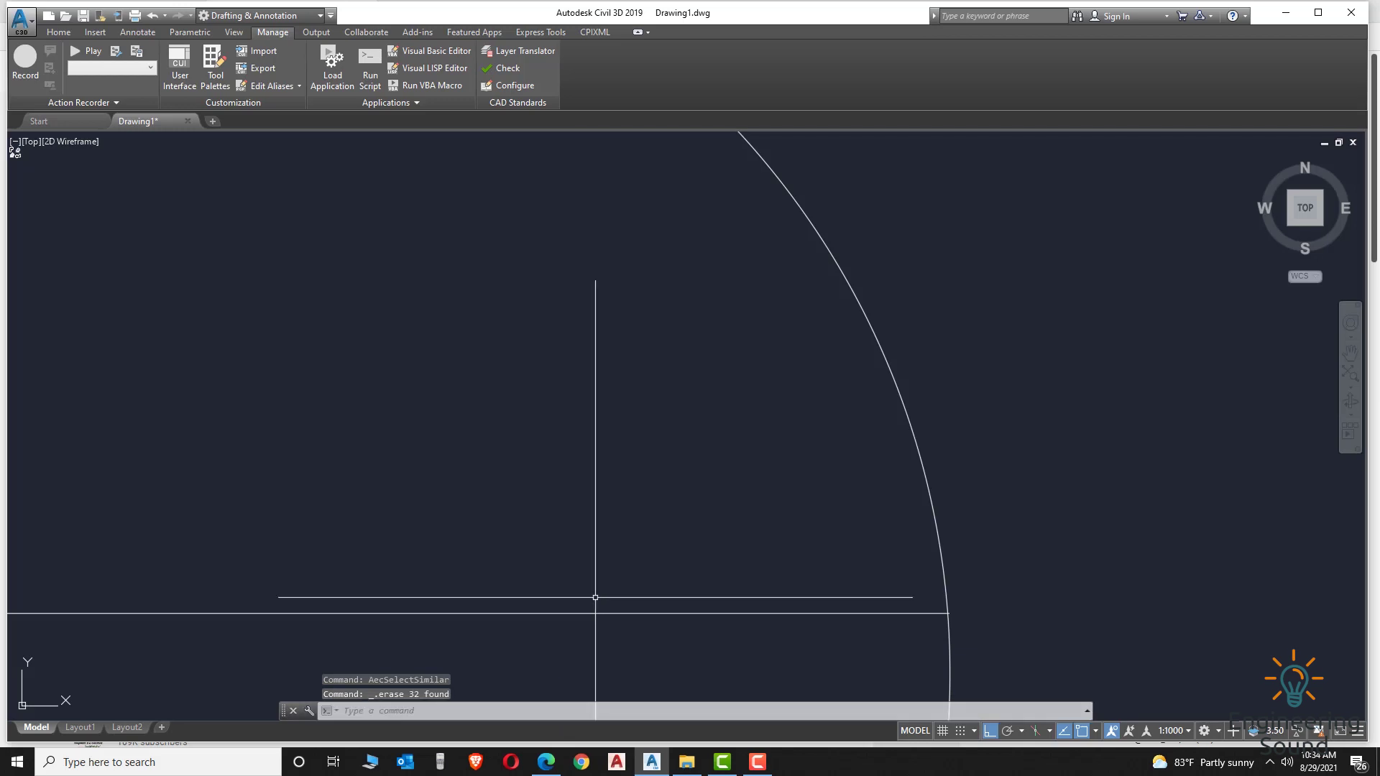
pyautogui.write('int')
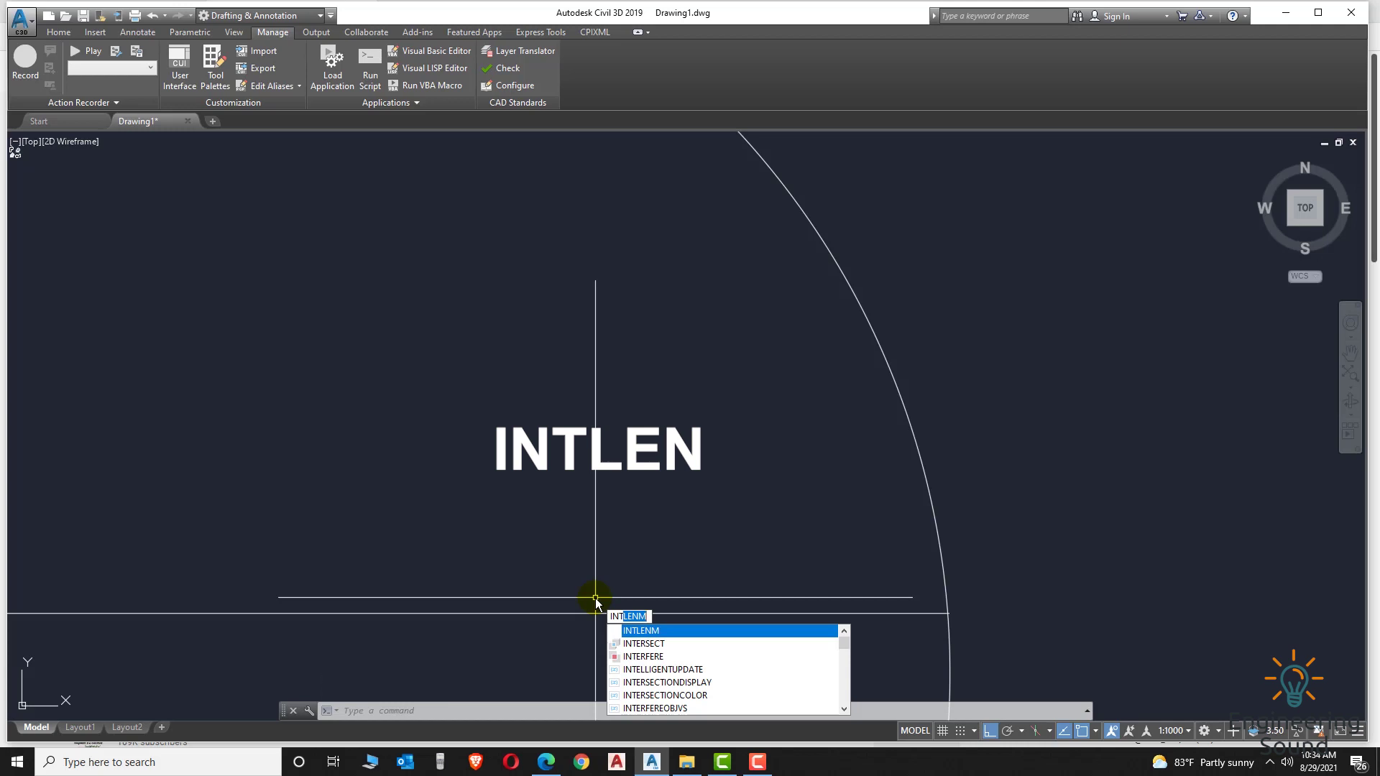
# Start the single-object INTLEN labelling routine.
pyautogui.write('le')
pyautogui.press('BackSpace')
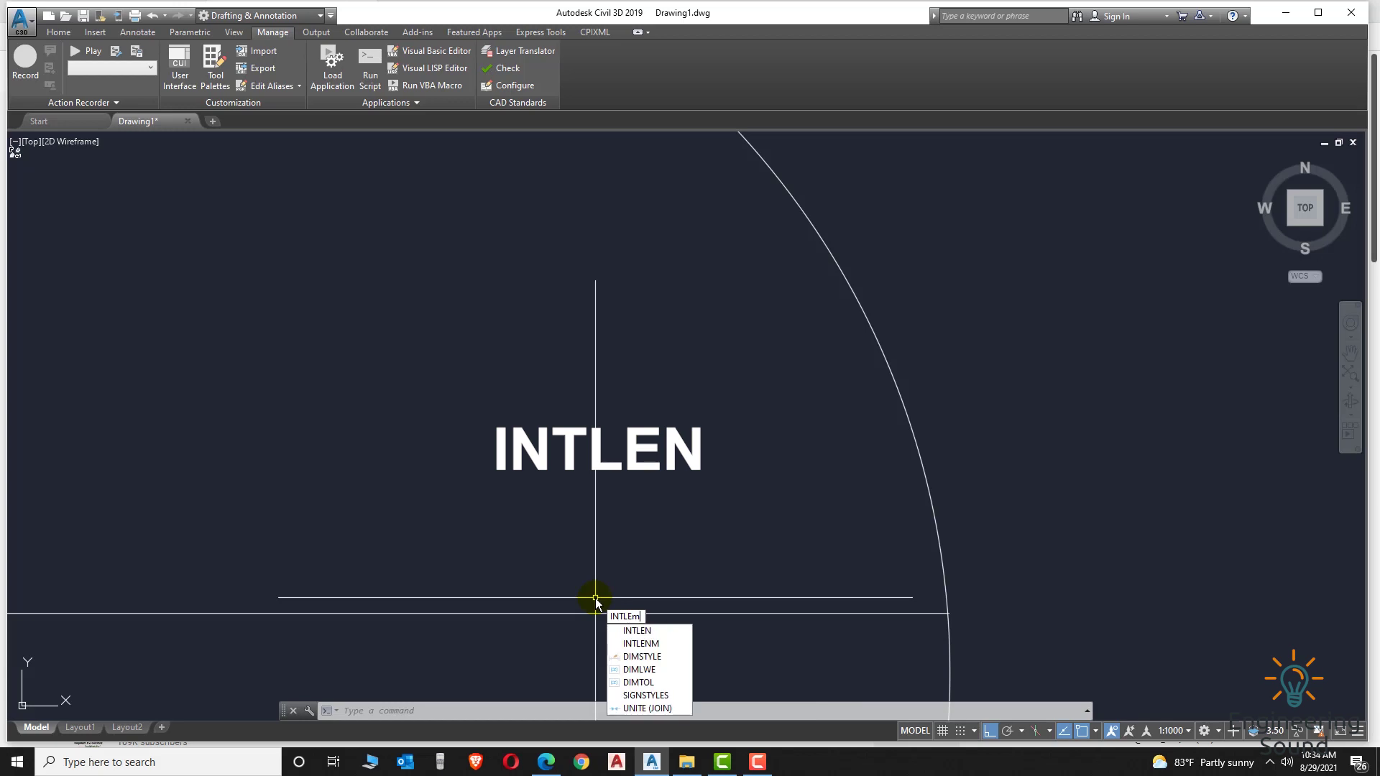
pyautogui.write('e')
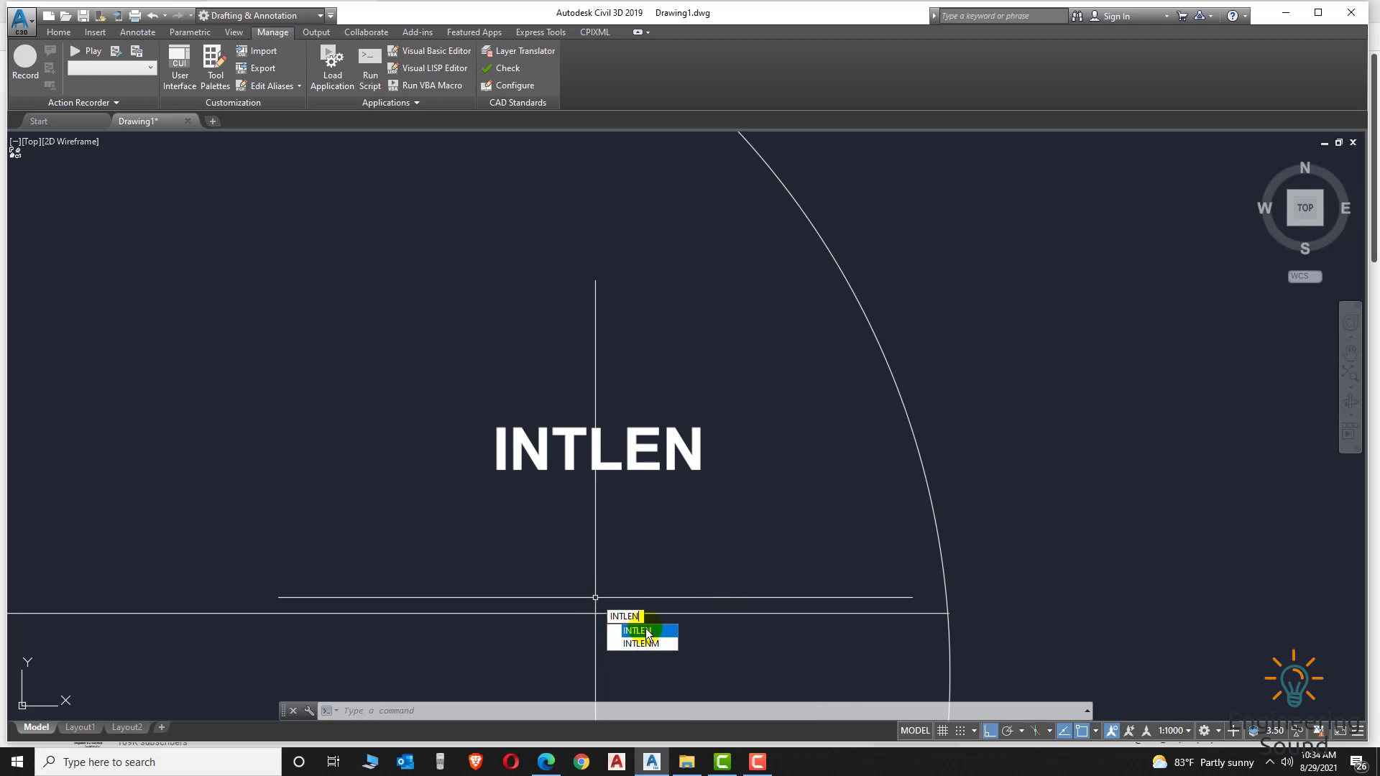
pyautogui.write('n')
pyautogui.click(639, 632)
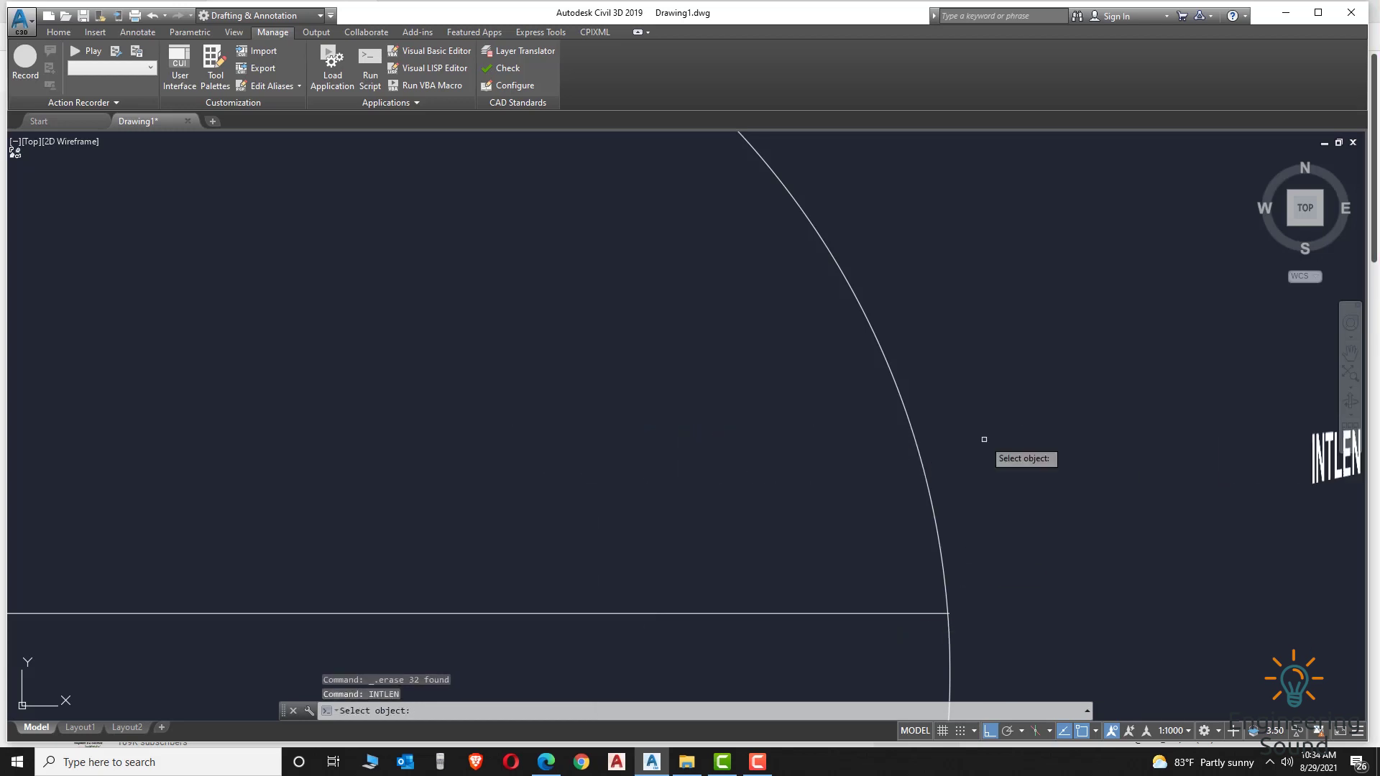
# Pick the circle to label its segment lengths with INTLEN.
pyautogui.scroll(-4, 970, 438)
pyautogui.scroll(2, 970, 435)
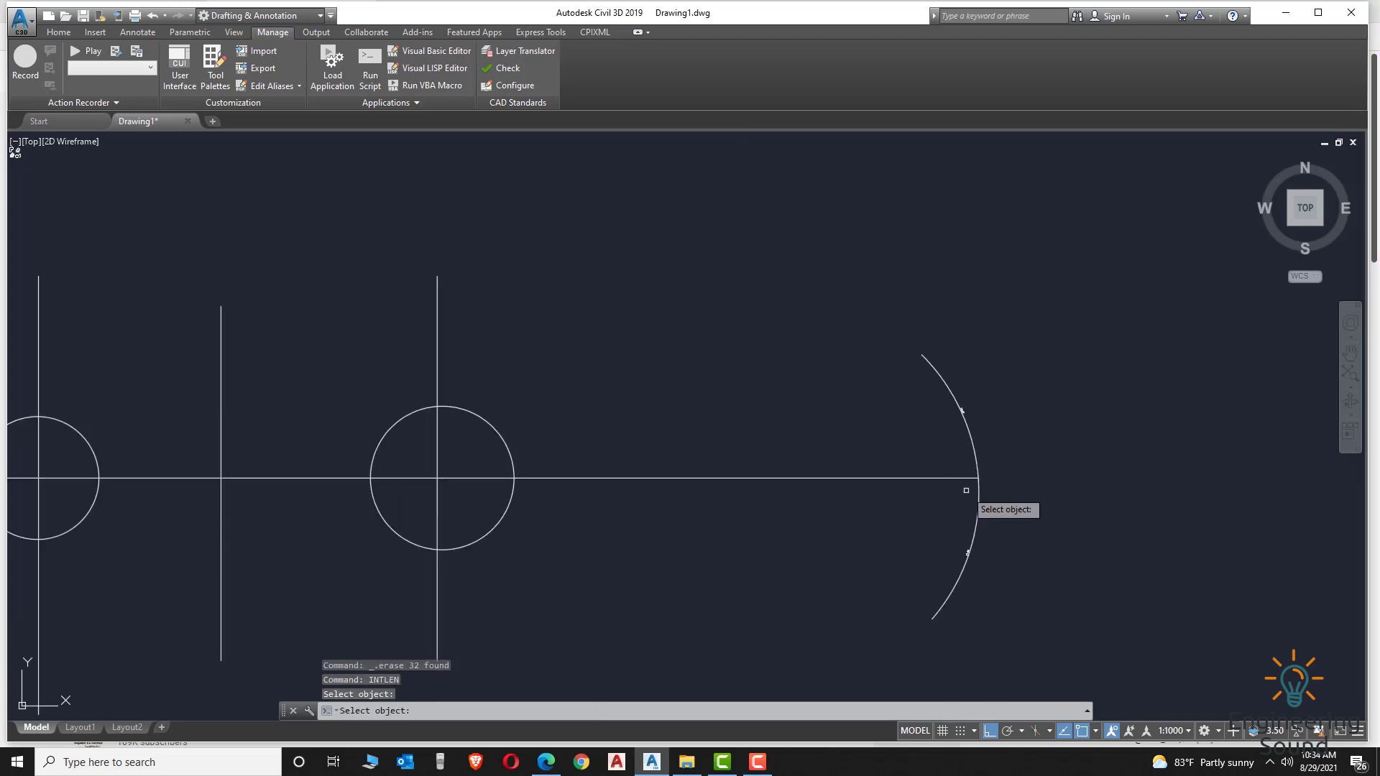
pyautogui.scroll(5, 965, 490)
pyautogui.scroll(-4, 1014, 203)
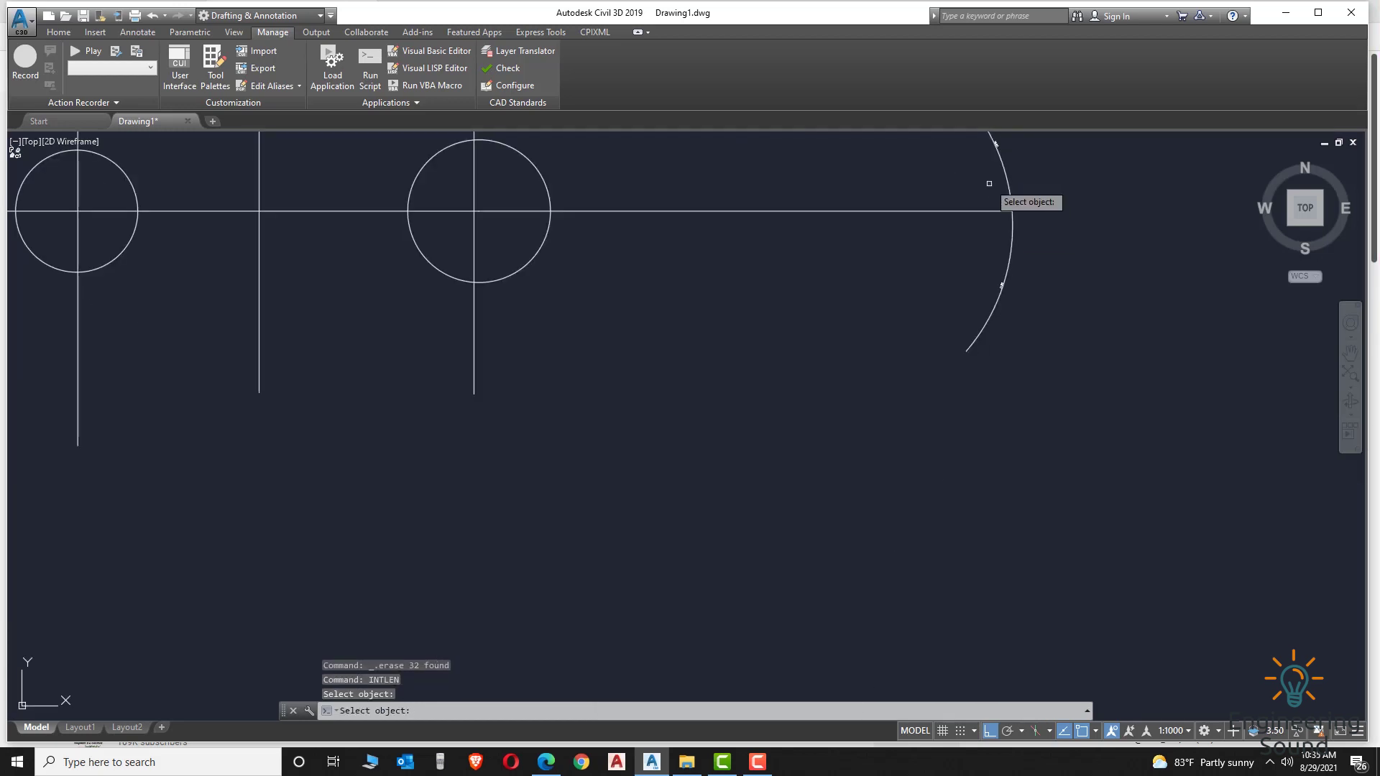
pyautogui.scroll(3, 909, 237)
pyautogui.scroll(-3, 426, 321)
pyautogui.scroll(4, 198, 320)
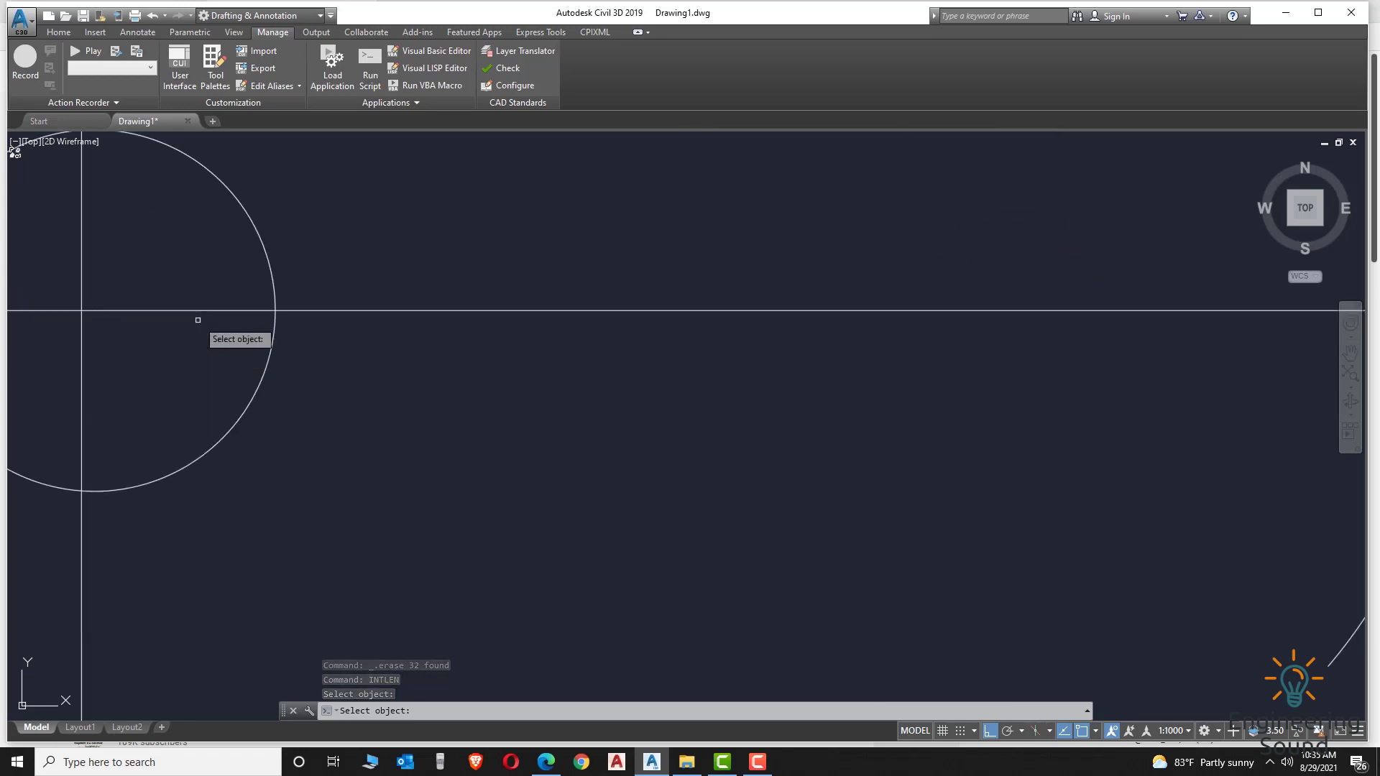
pyautogui.click(256, 383)
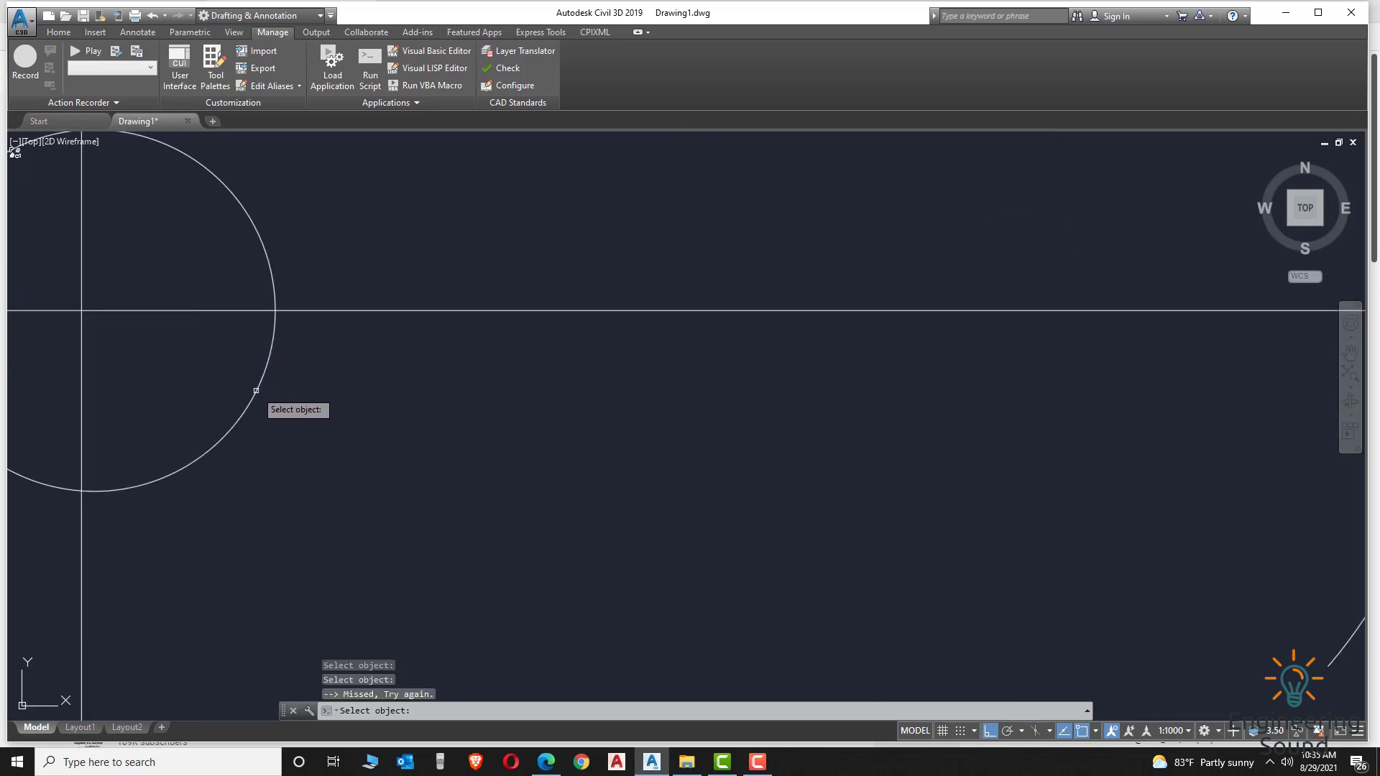
# Pick the vertical line to label its length and review the labels.
pyautogui.scroll(-5, 215, 394)
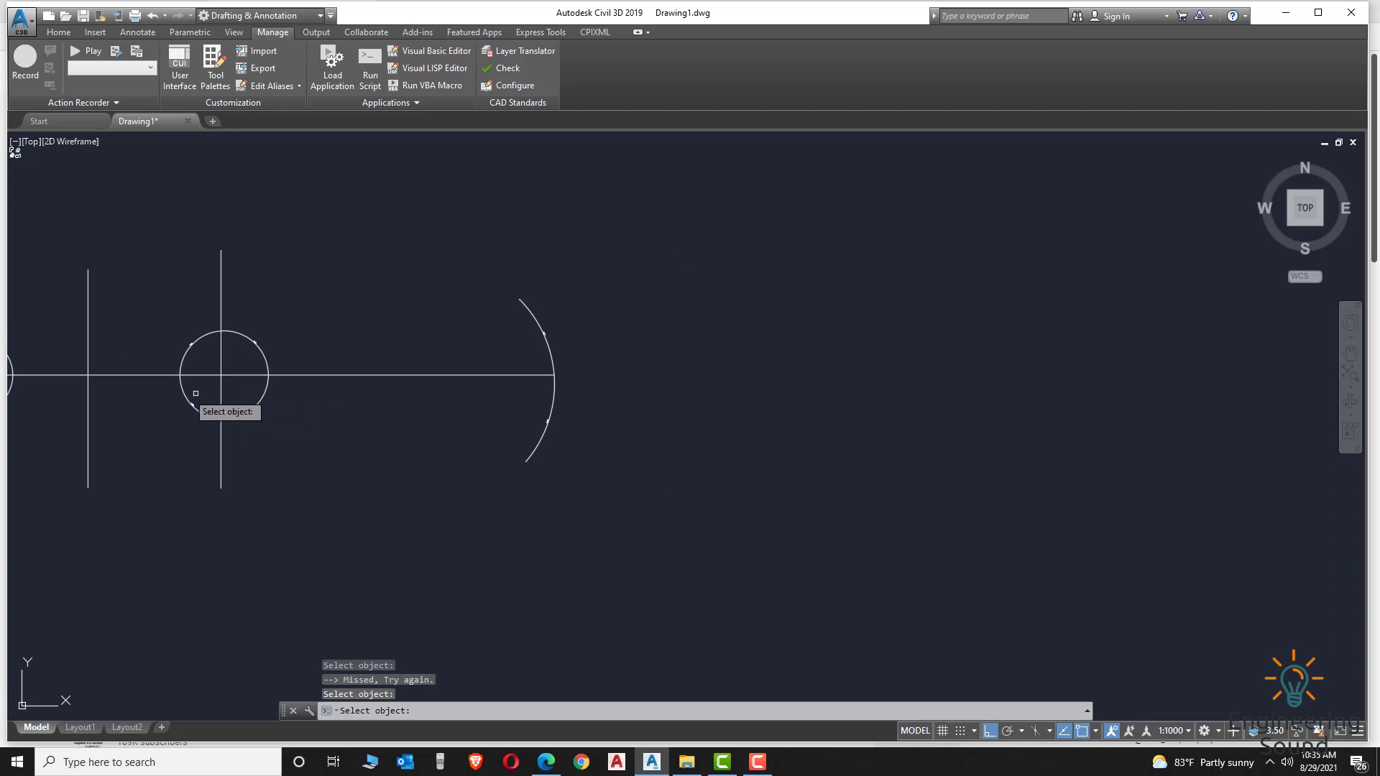
pyautogui.scroll(3, 144, 377)
pyautogui.scroll(-6, 109, 368)
pyautogui.scroll(3, 115, 363)
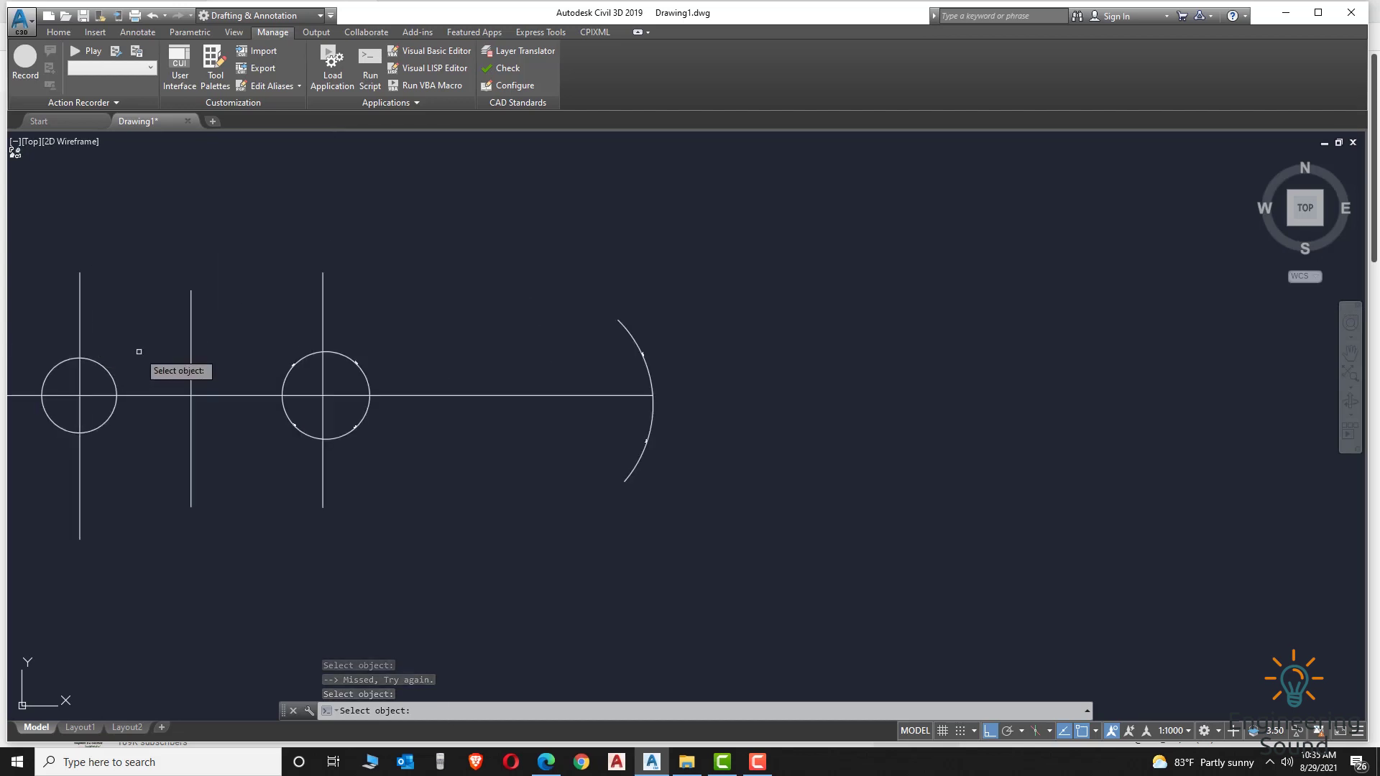
pyautogui.click(191, 338)
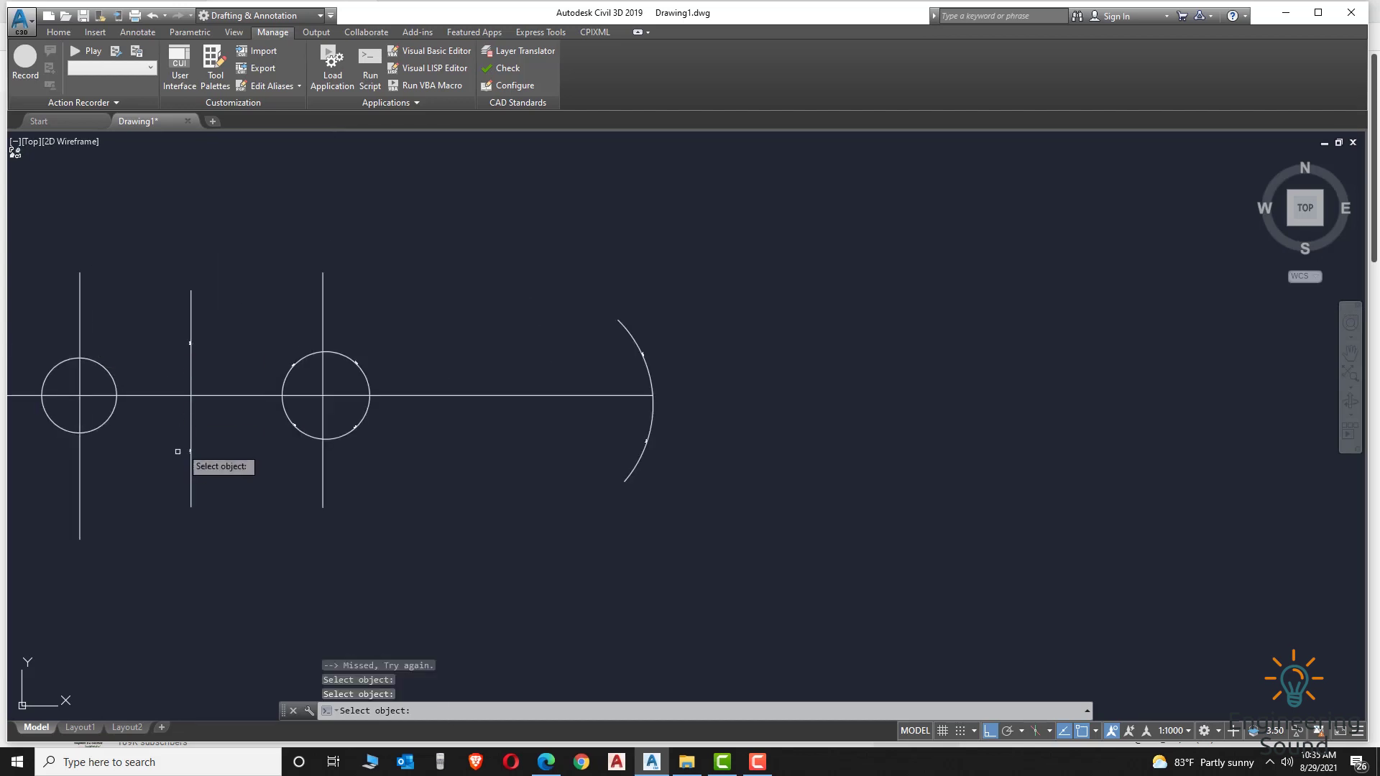
pyautogui.scroll(4, 190, 345)
pyautogui.scroll(-6, 188, 524)
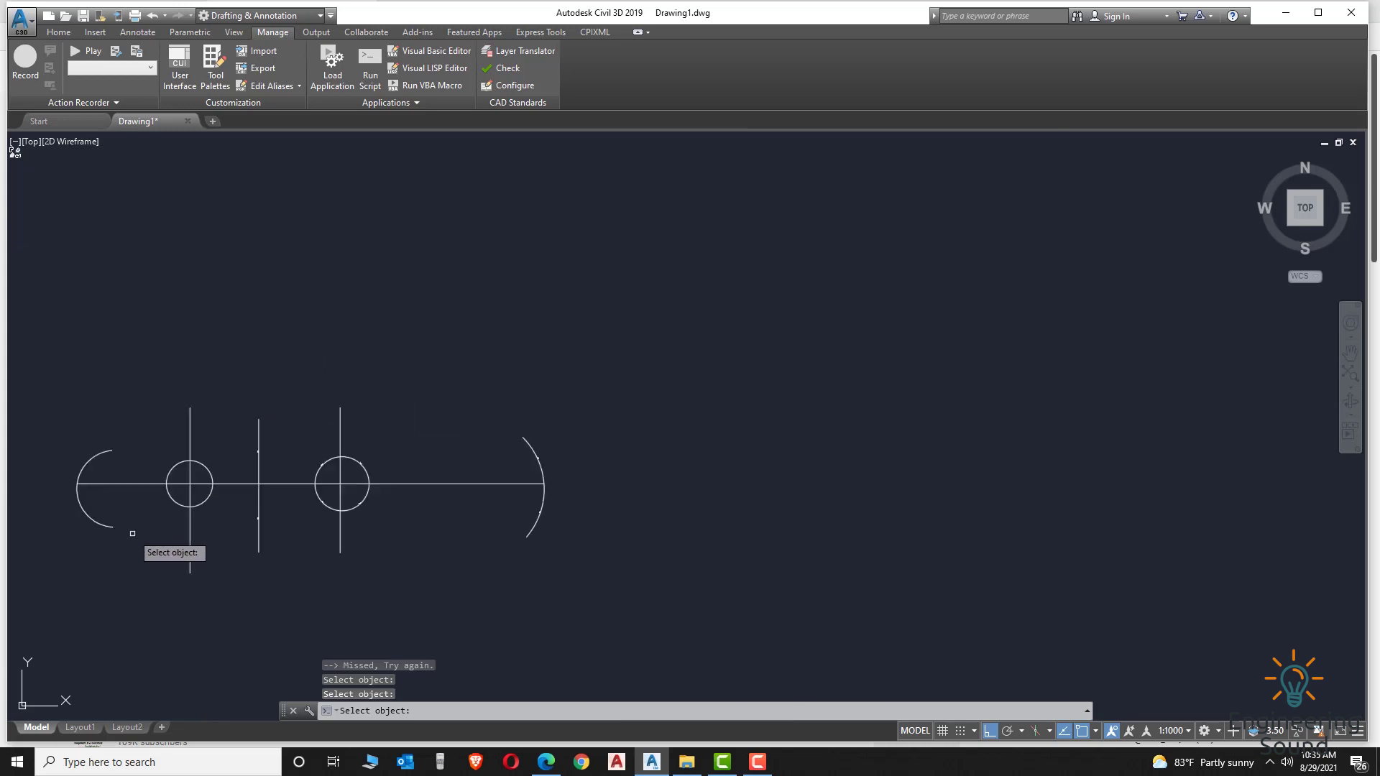
pyautogui.scroll(5, 101, 517)
pyautogui.scroll(-5, 70, 502)
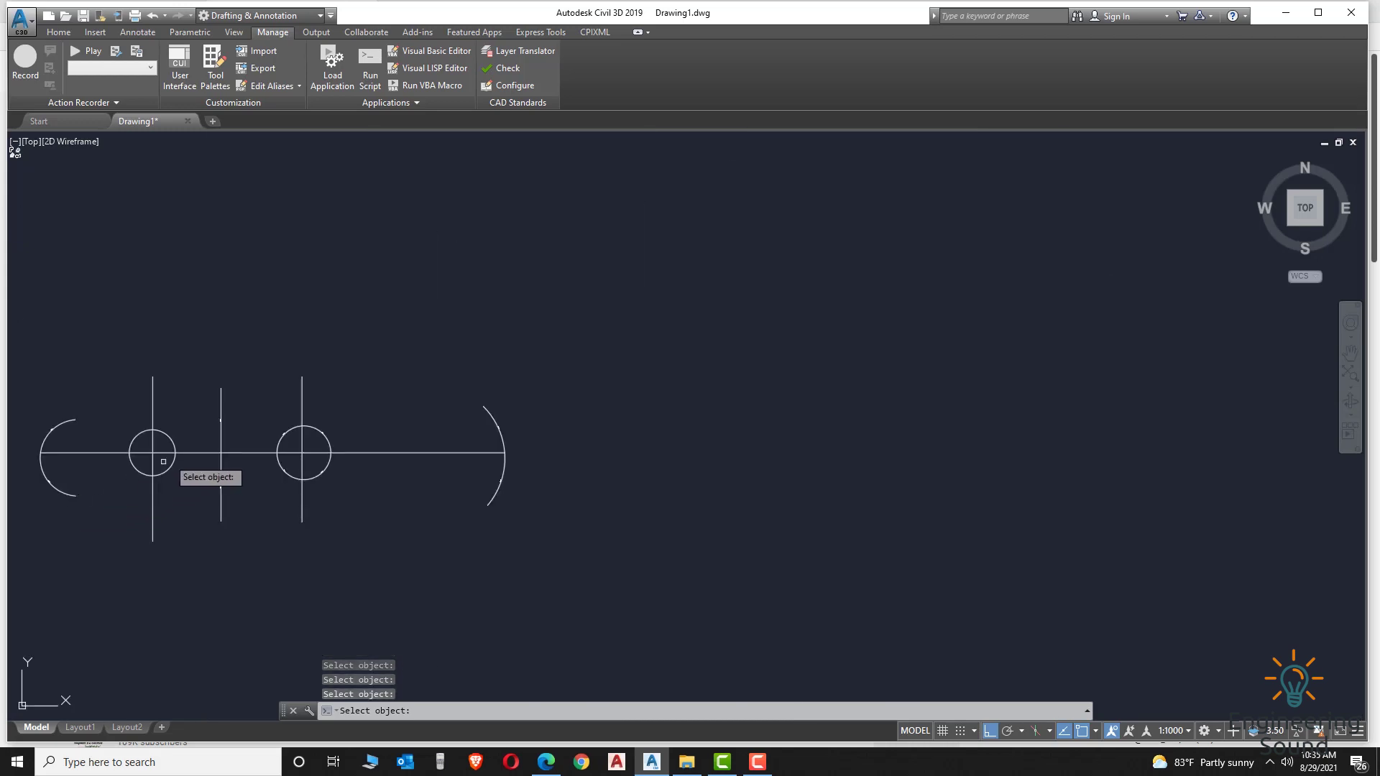
pyautogui.scroll(-4, 163, 461)
pyautogui.scroll(9, 186, 443)
pyautogui.scroll(3, 425, 272)
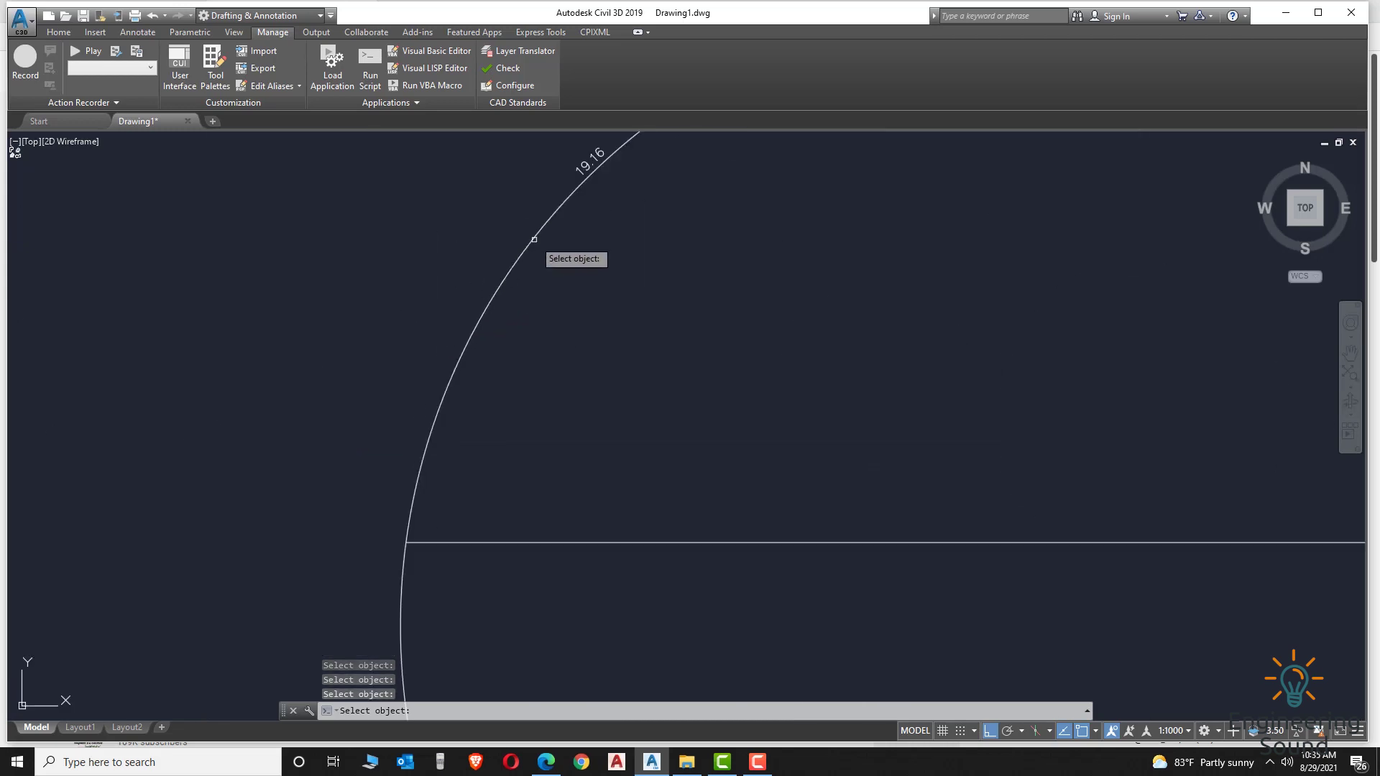
pyautogui.scroll(-5, 599, 160)
# End INTLEN picking, then Select Similar from the 23.04 label and delete all ten labels.
pyautogui.scroll(4, 745, 271)
pyautogui.press('Escape')
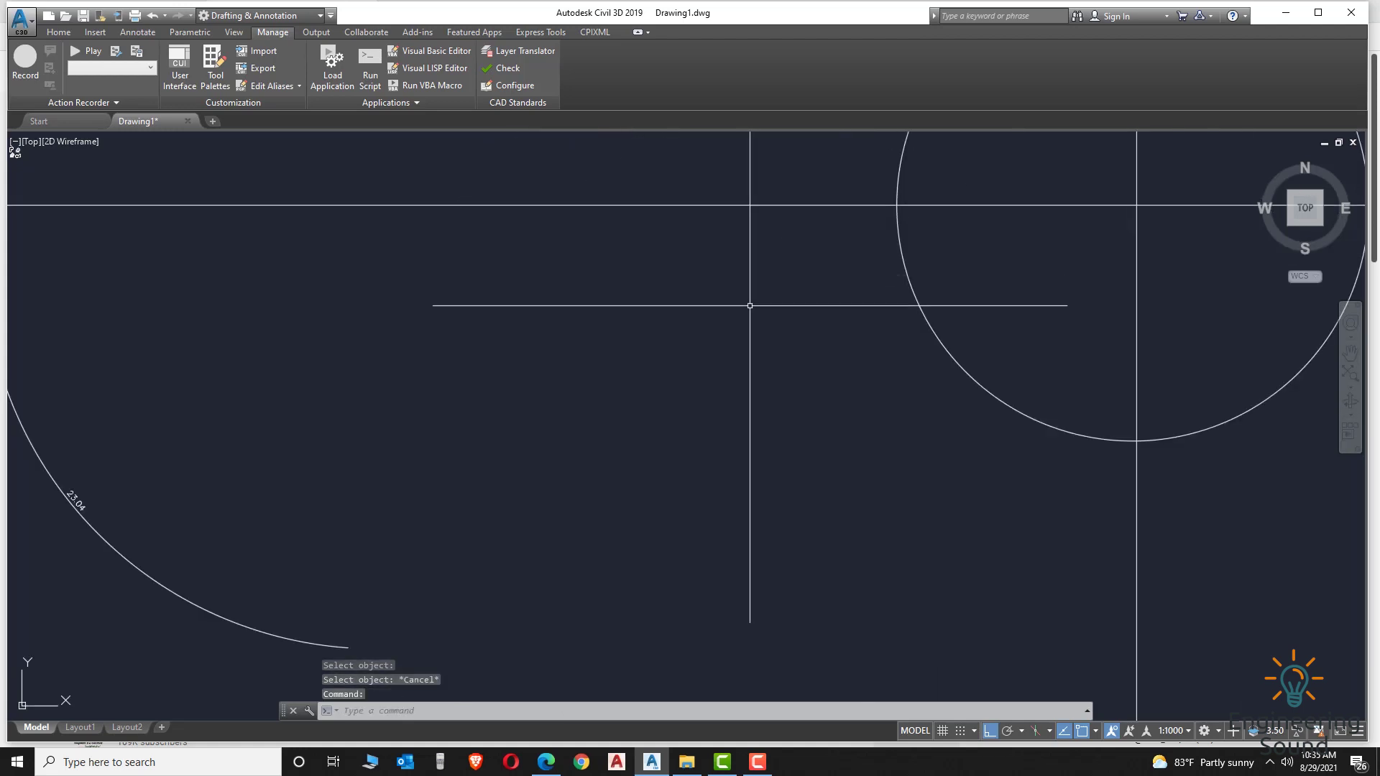
pyautogui.scroll(-5, 748, 301)
pyautogui.scroll(5, 707, 329)
pyautogui.scroll(-1, 391, 376)
pyautogui.scroll(4, 462, 379)
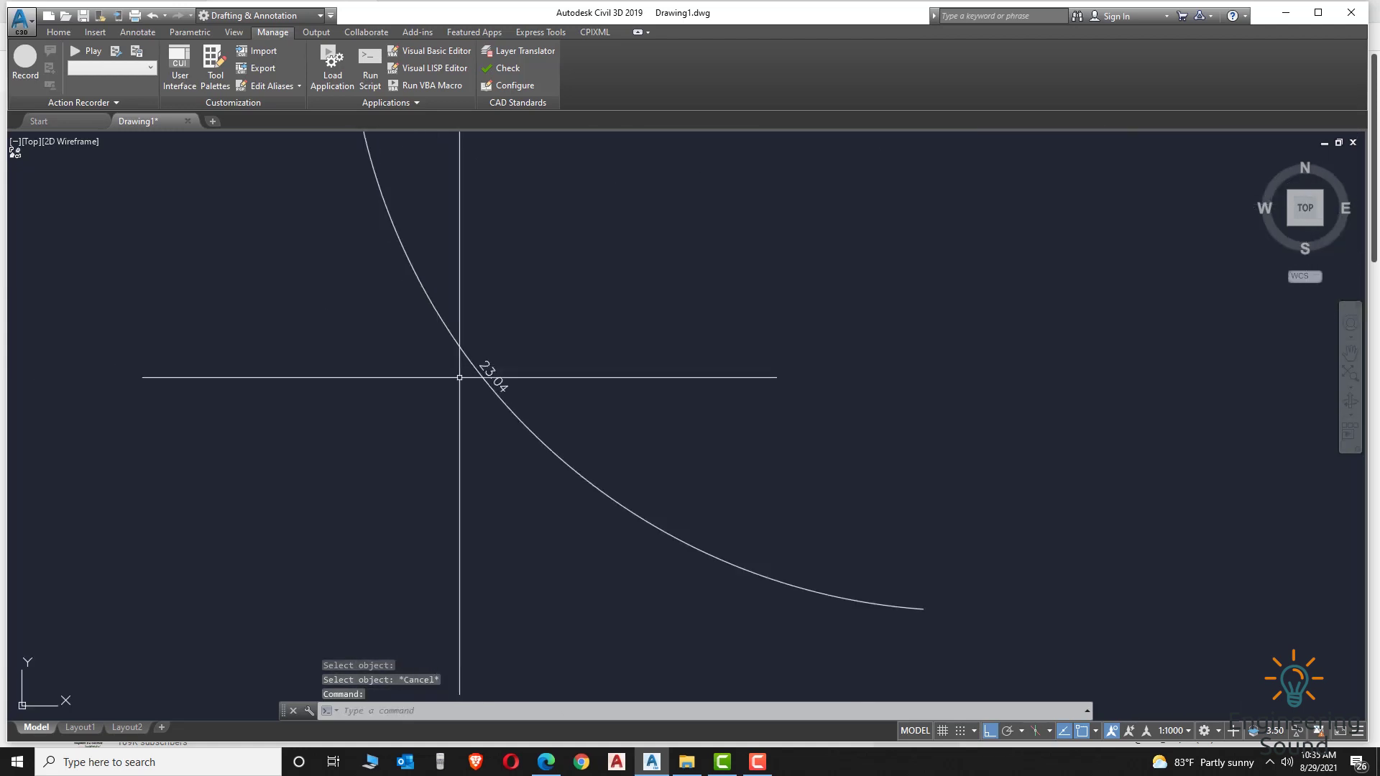
pyautogui.click(493, 375)
pyautogui.rightClick(495, 376)
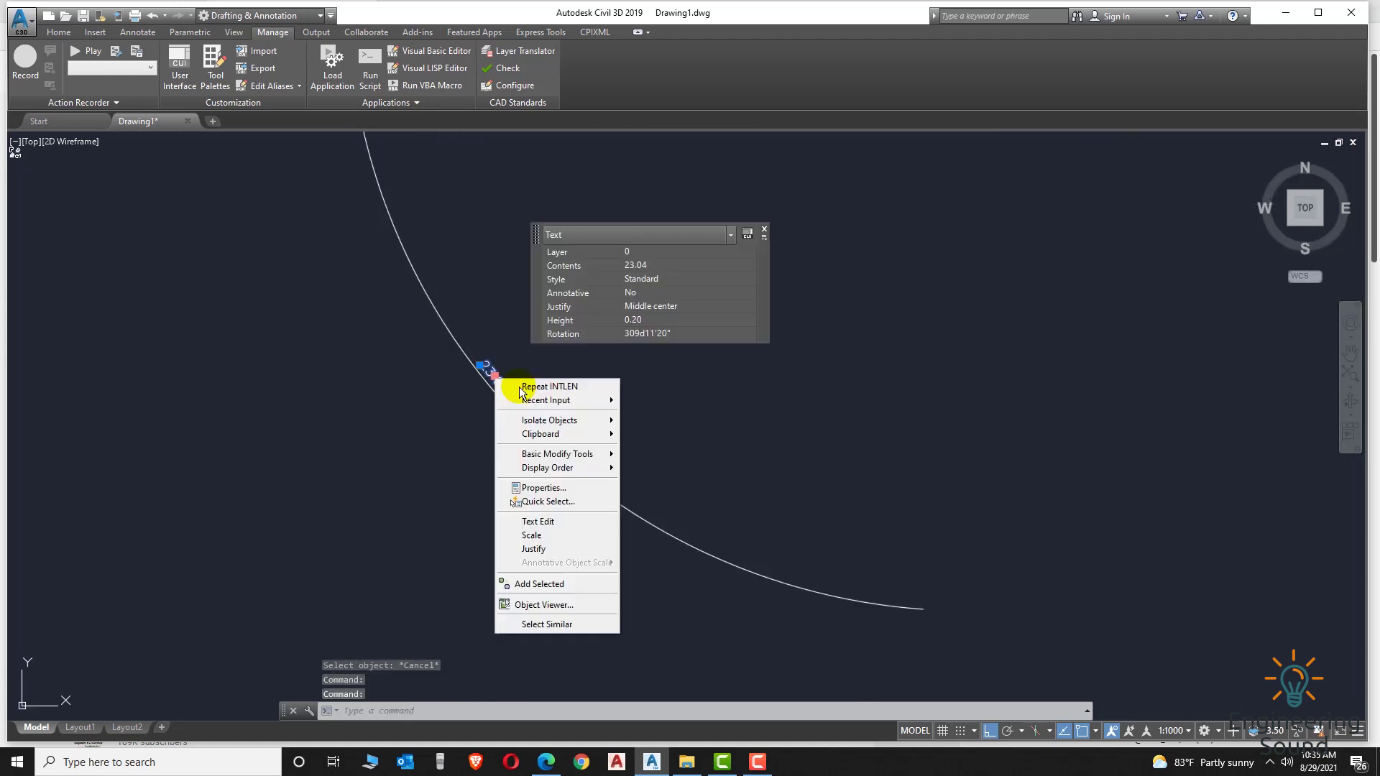
pyautogui.click(561, 624)
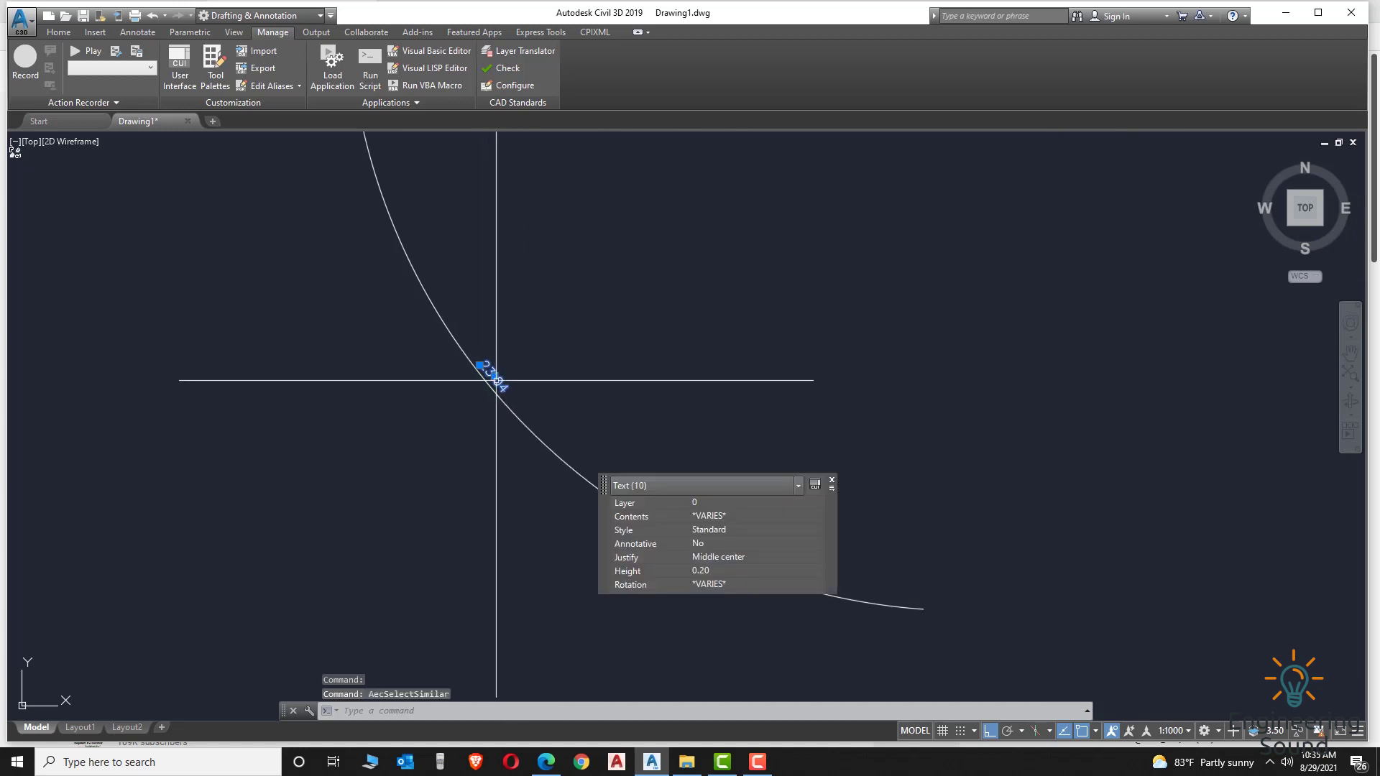
pyautogui.press('Delete')
pyautogui.scroll(-5, 496, 379)
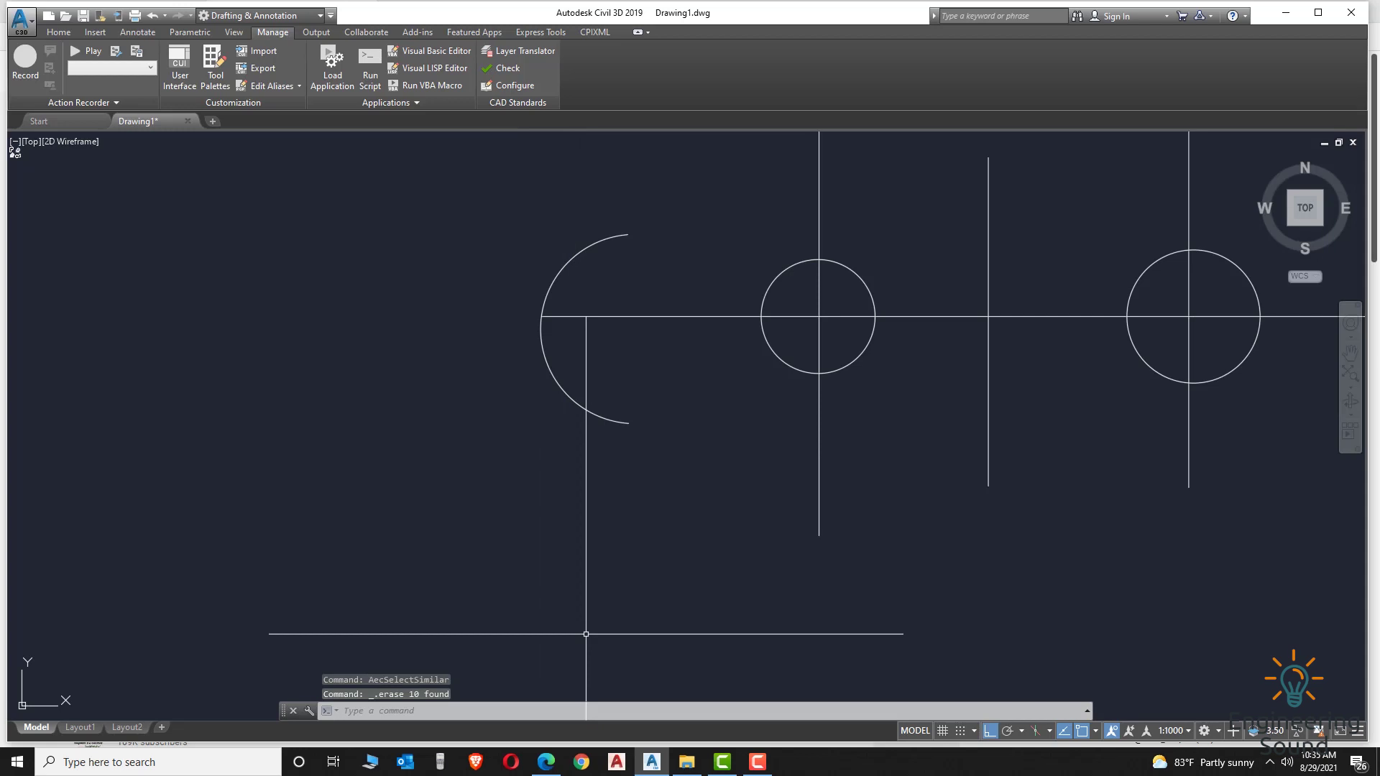
# Set the default text size to 6 with TEXTSIZE and centre the drawing.
pyautogui.write('t')
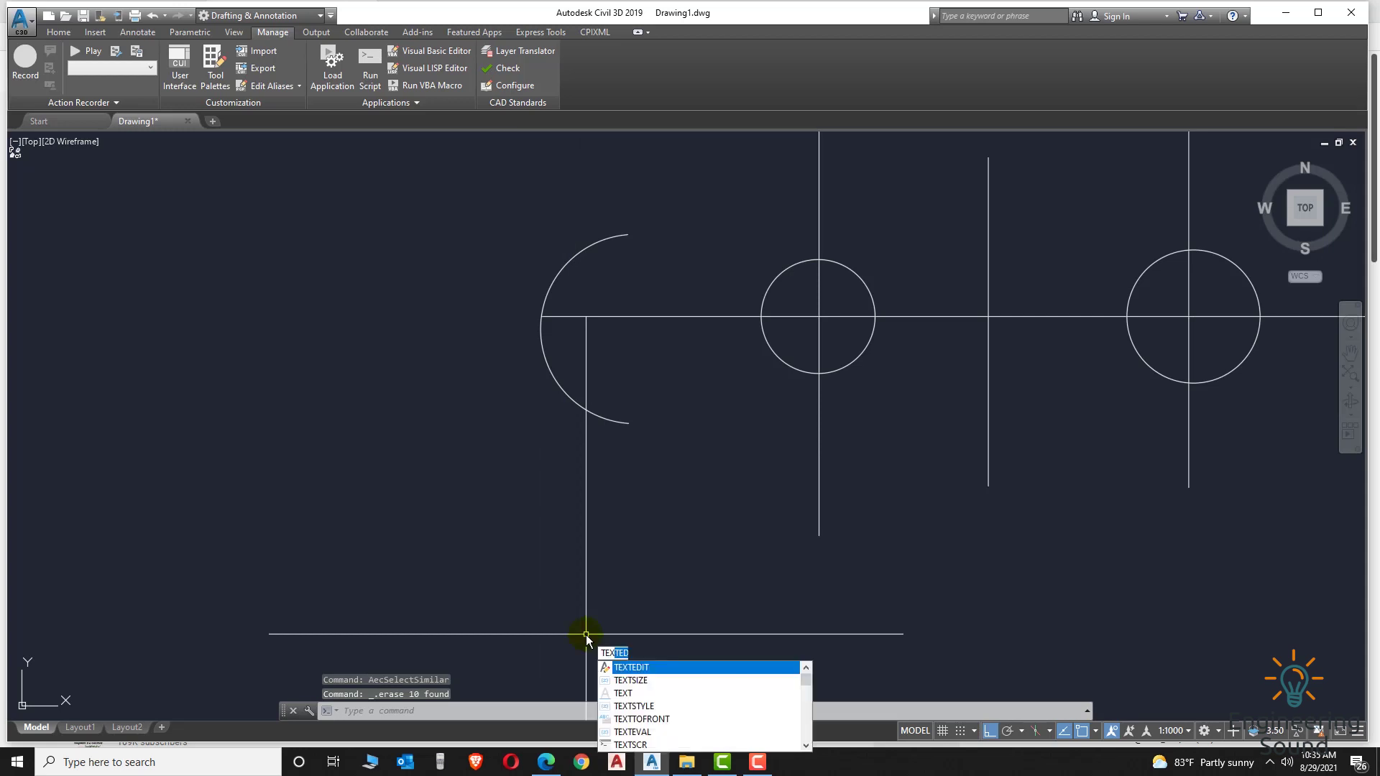
pyautogui.write('si')
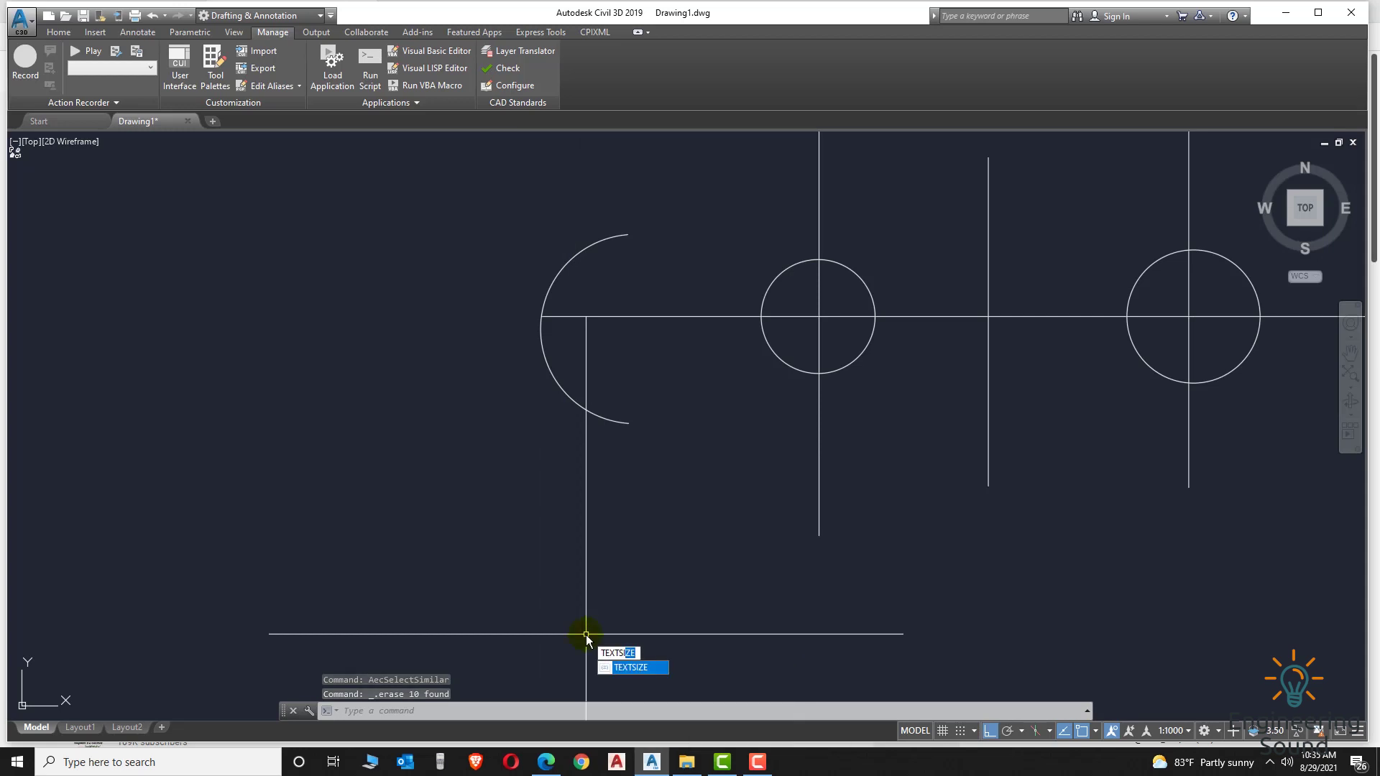
pyautogui.click(662, 672)
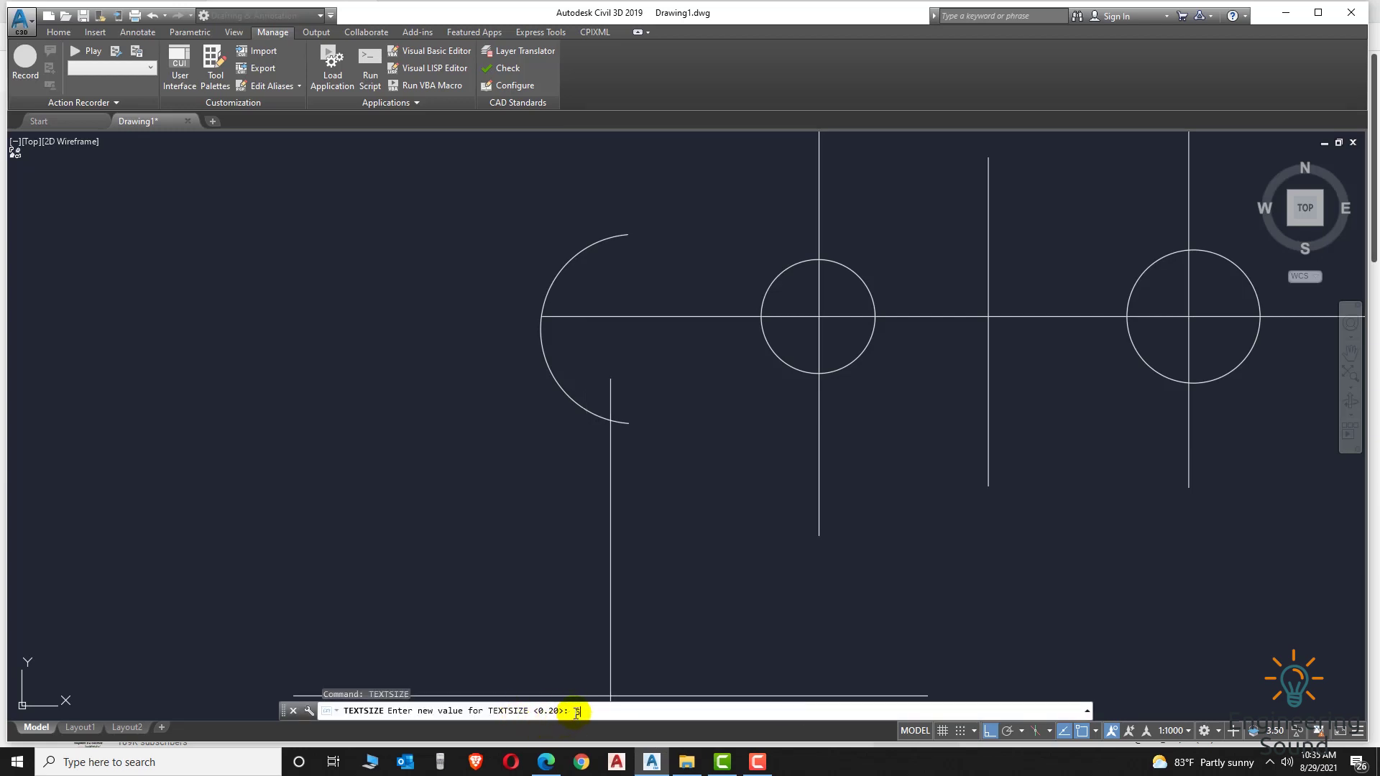
pyautogui.write('6')
pyautogui.press('Return')
pyautogui.scroll(-4, 1197, 447)
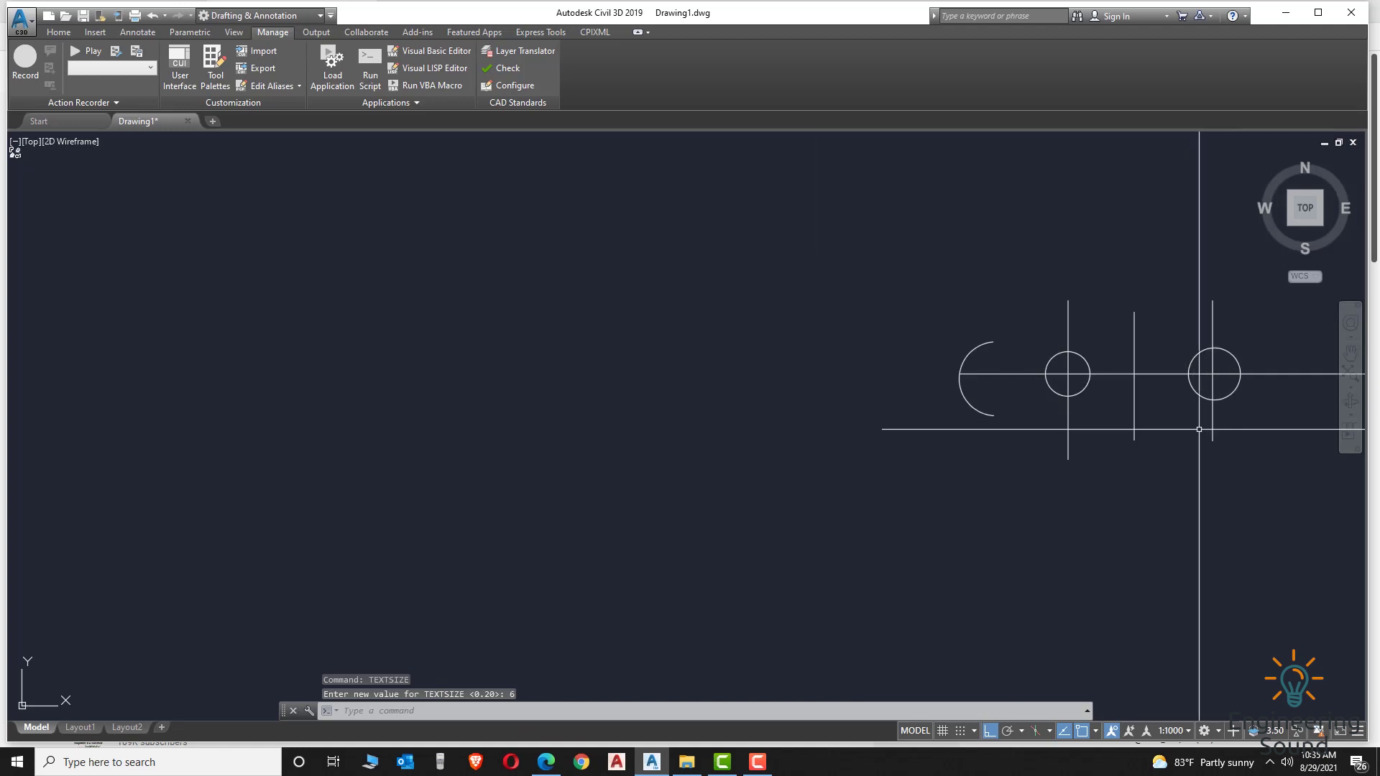
pyautogui.moveTo(1197, 447); pyautogui.dragTo(762, 509, button='middle')
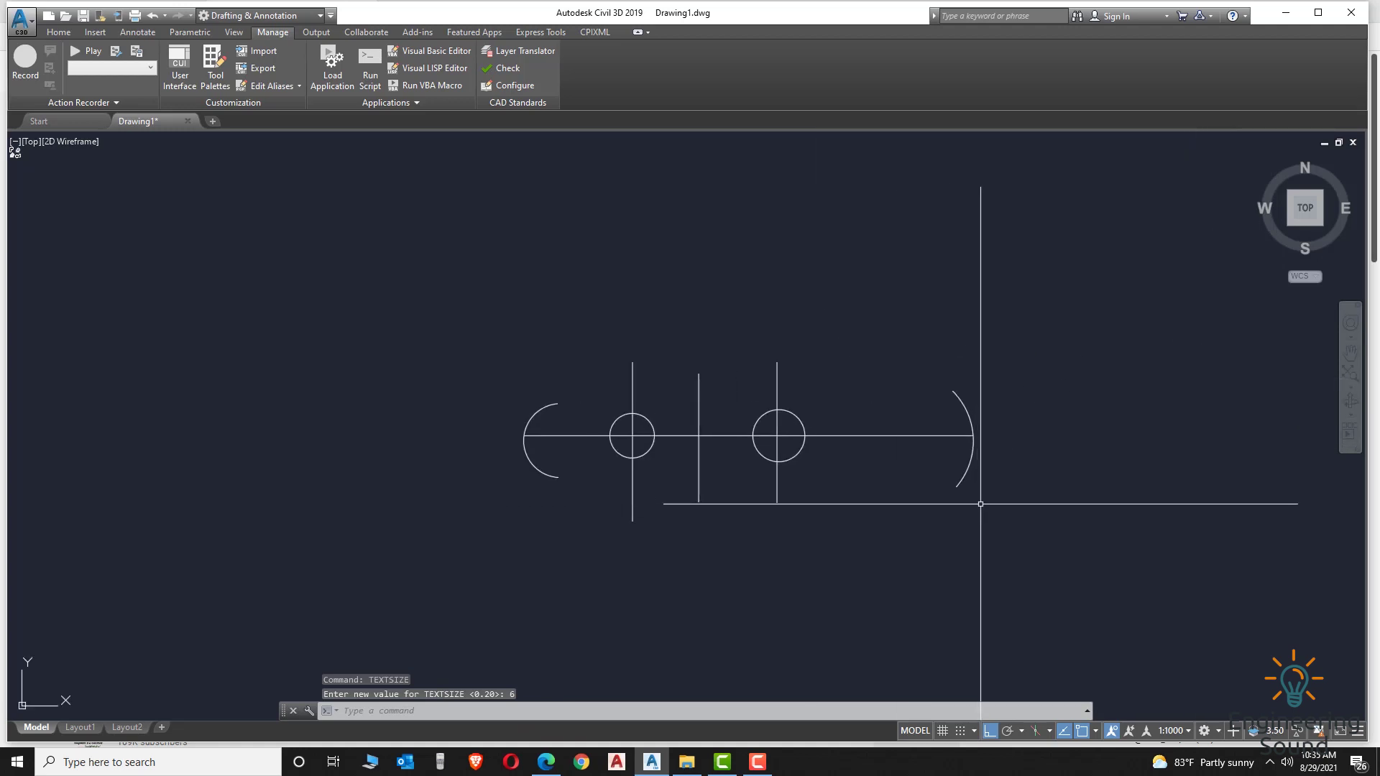
# Label the nine objects with INTLENM, then undo the oversized labels.
pyautogui.write('INTLENM')
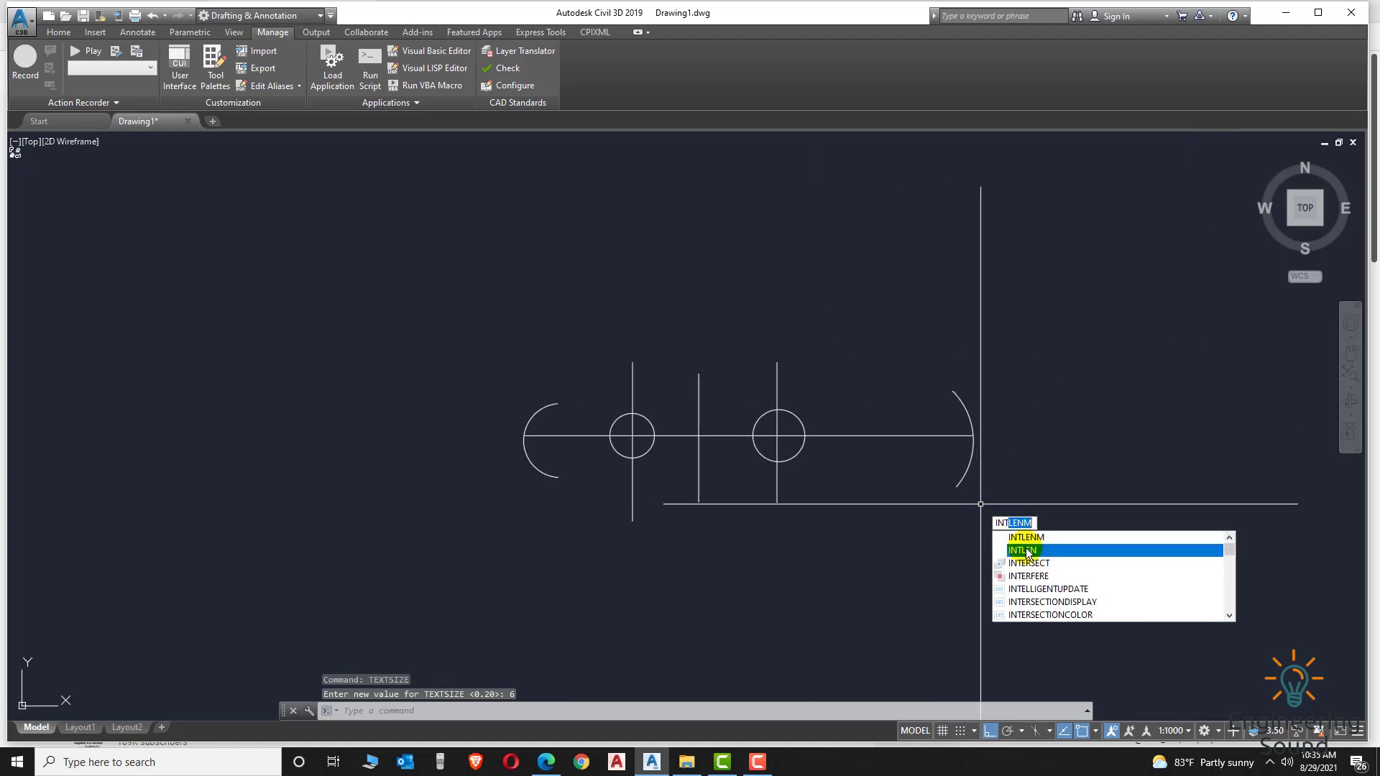
pyautogui.click(1040, 538)
pyautogui.click(1041, 517)
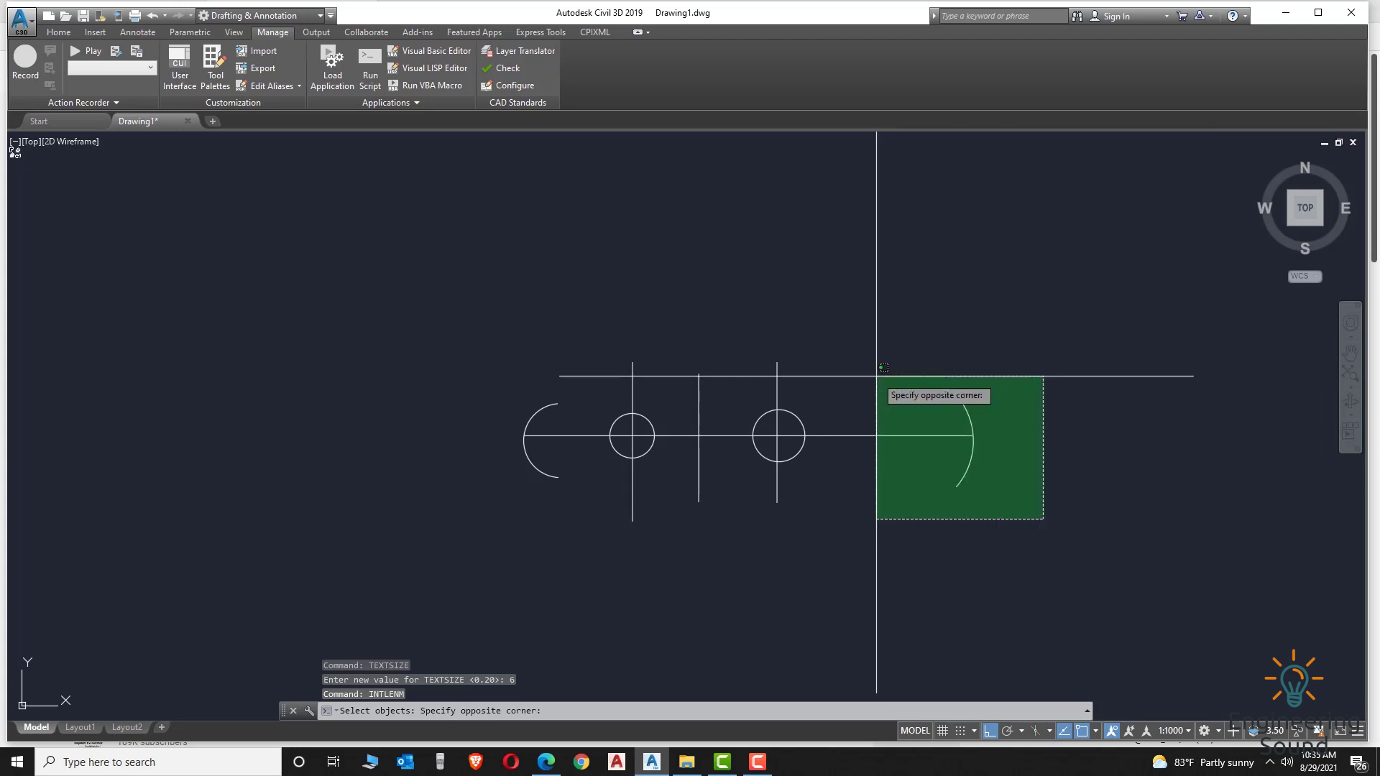
pyautogui.click(502, 363)
pyautogui.press('Return')
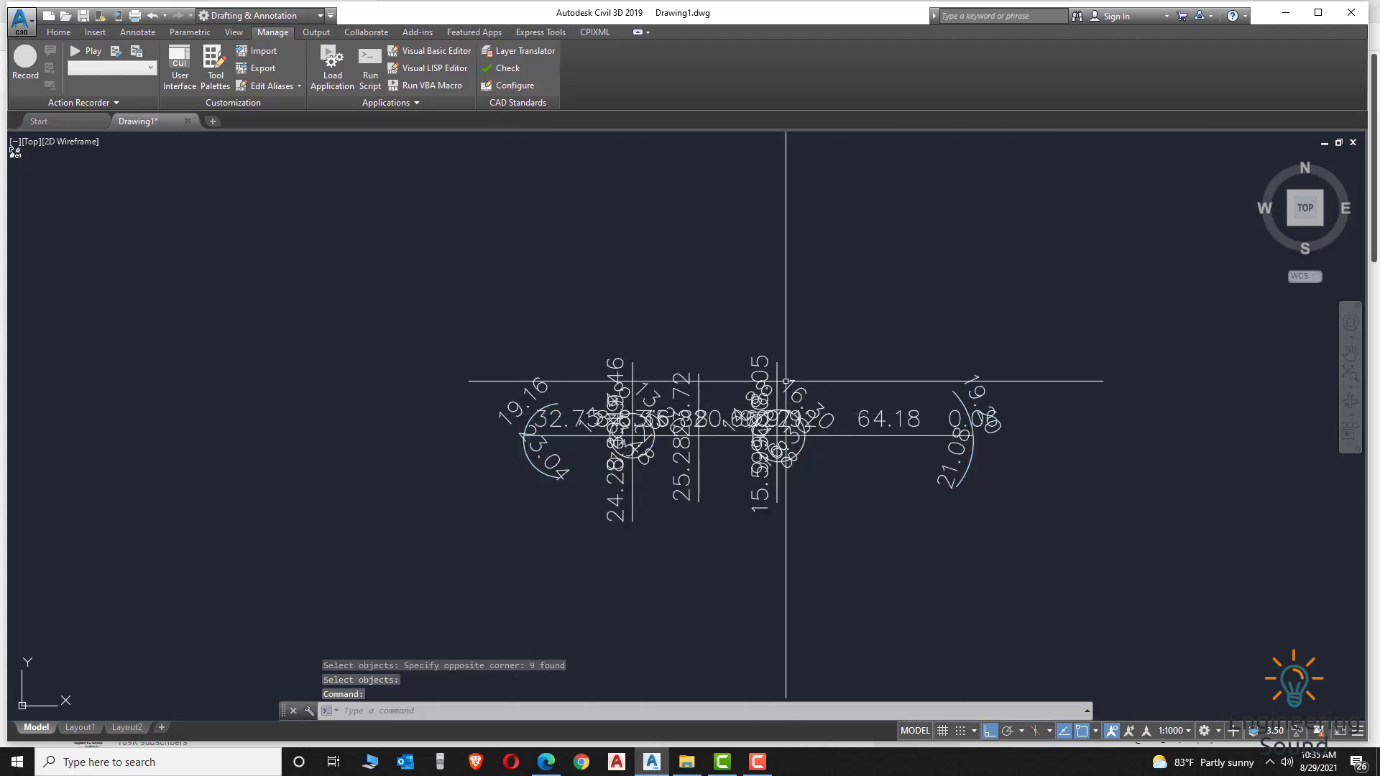
pyautogui.hotkey('ctrl', 'z')
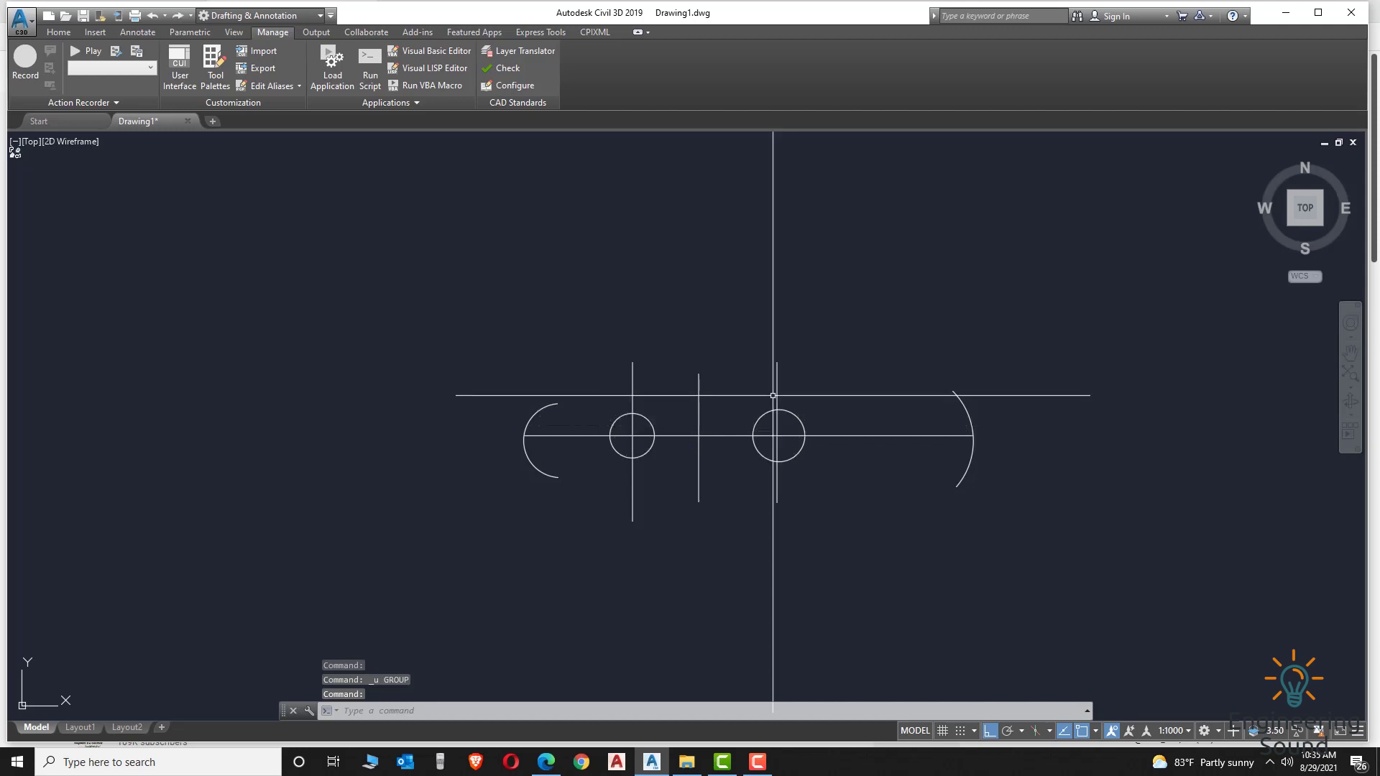
# Set the default text size to 1.5 with TEXTSIZE.
pyautogui.click(723, 708)
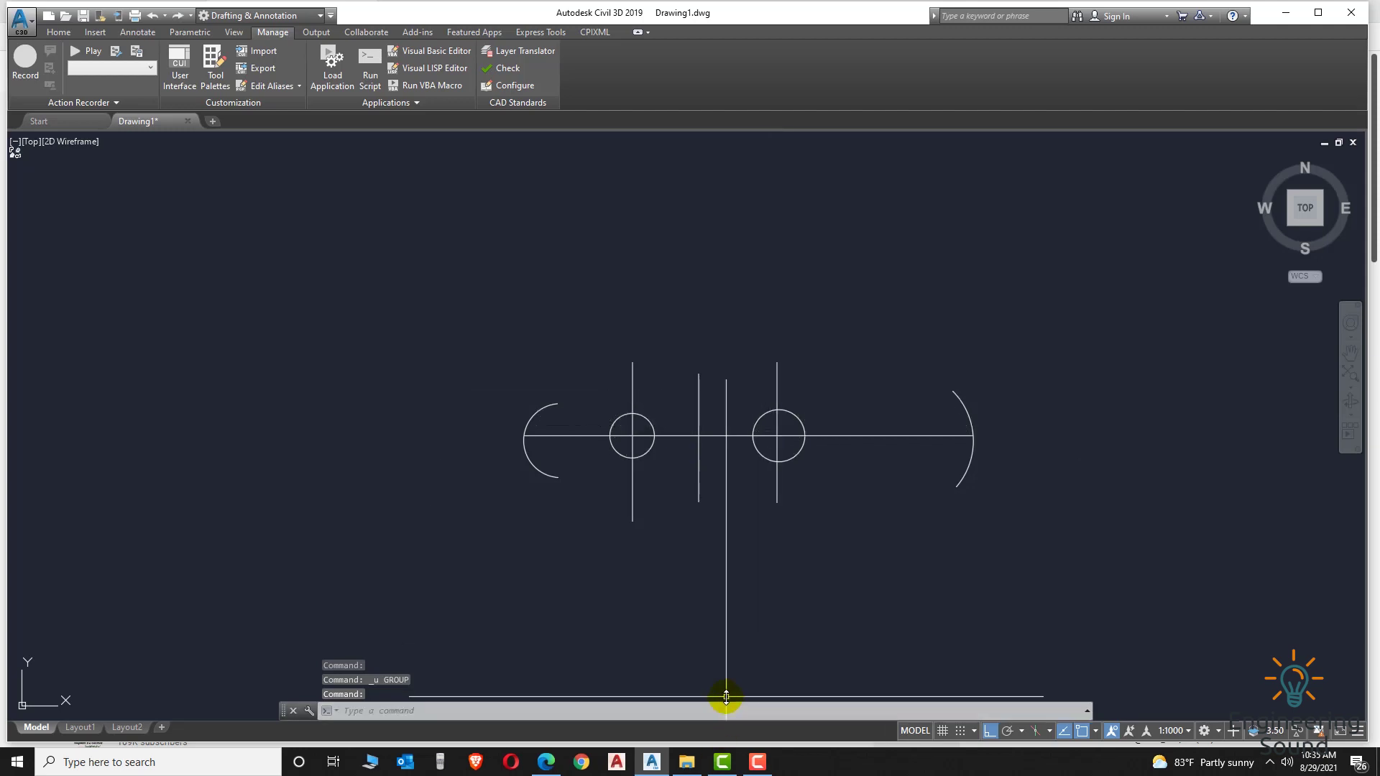
pyautogui.write('texts')
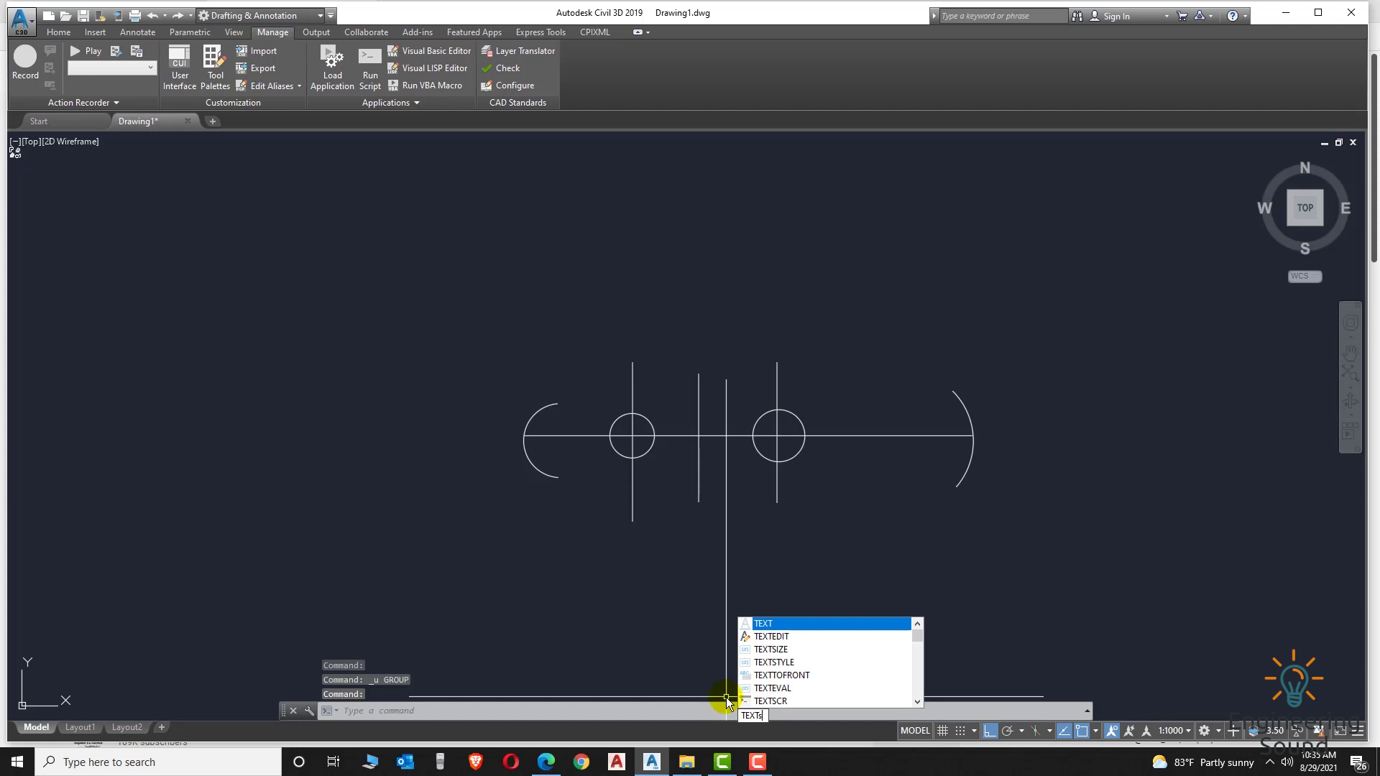
pyautogui.write('iz')
pyautogui.press('Return')
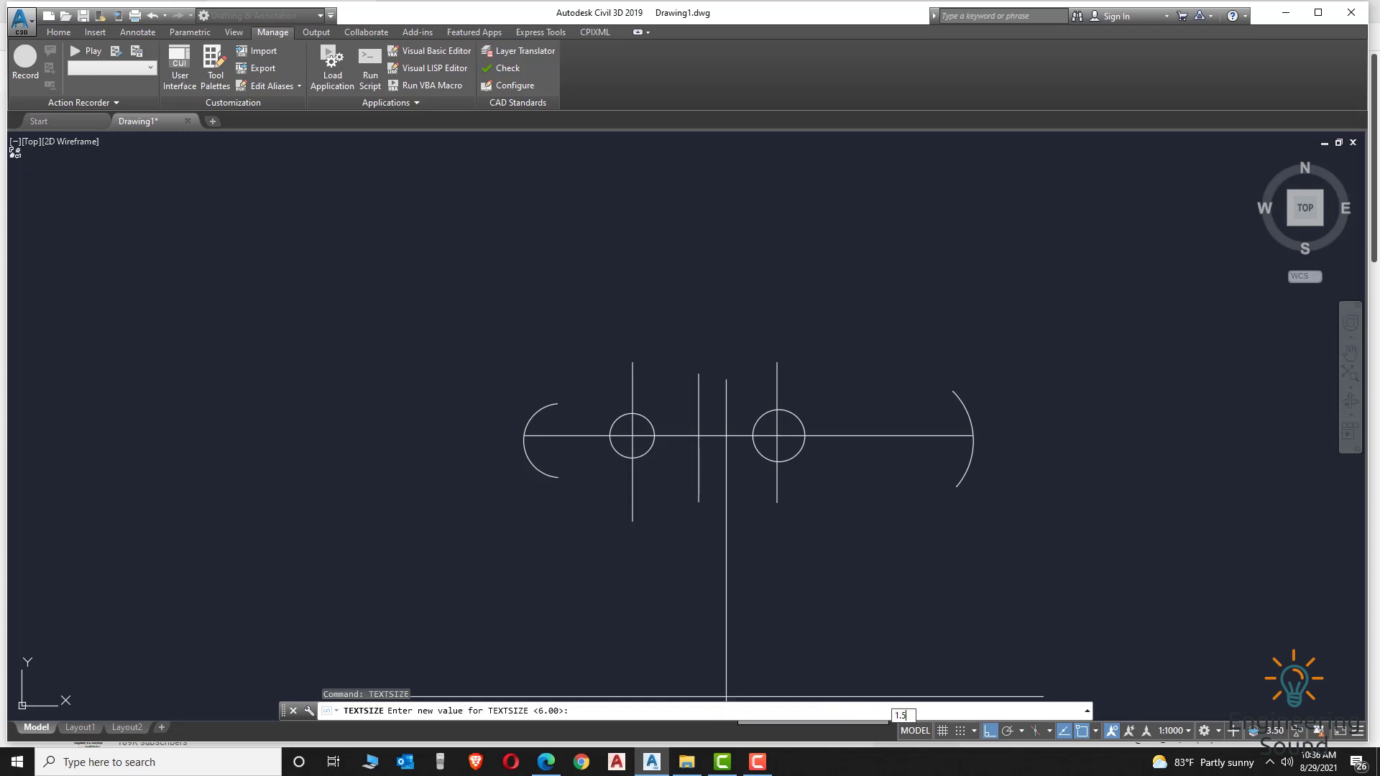
pyautogui.write('1.5')
pyautogui.press('Return')
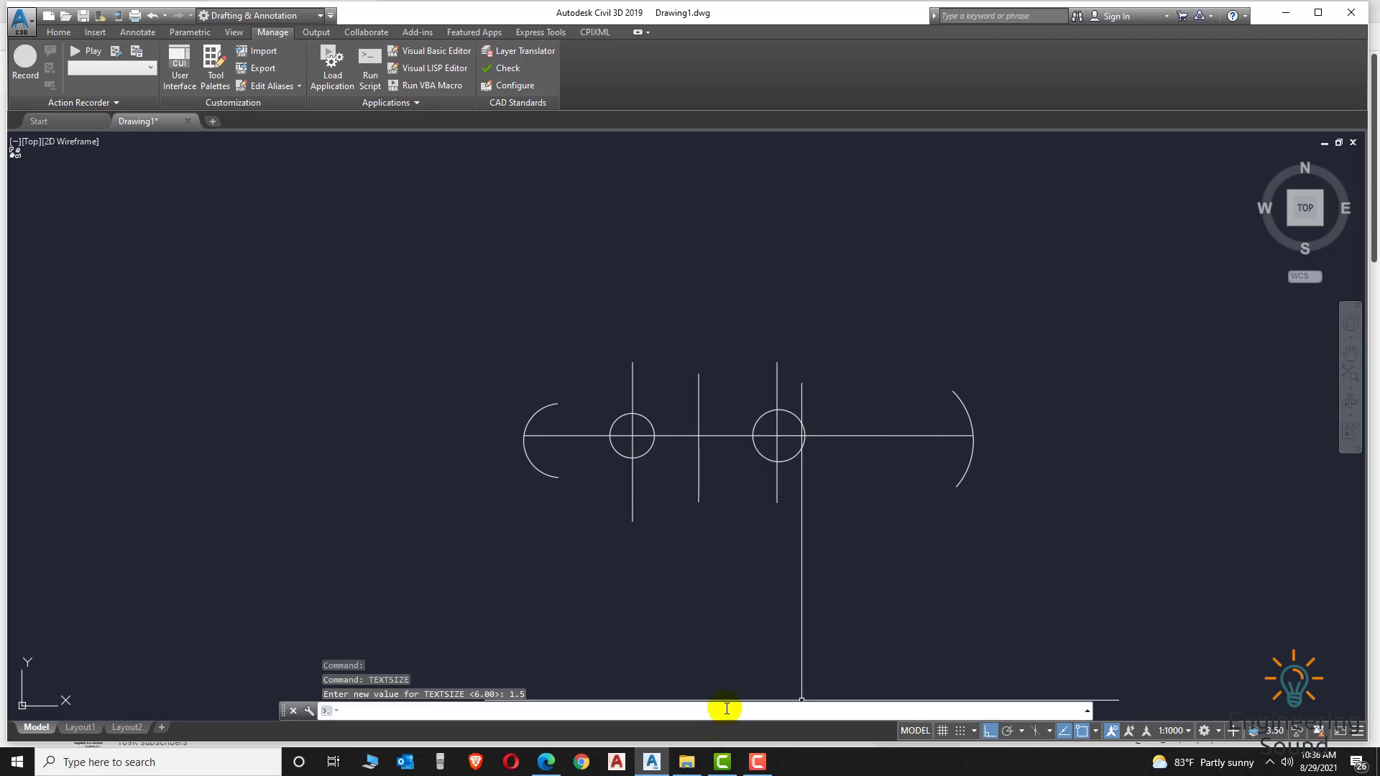
# Run INTLENM and crossing-select the objects to label their lengths.
pyautogui.write('intl')
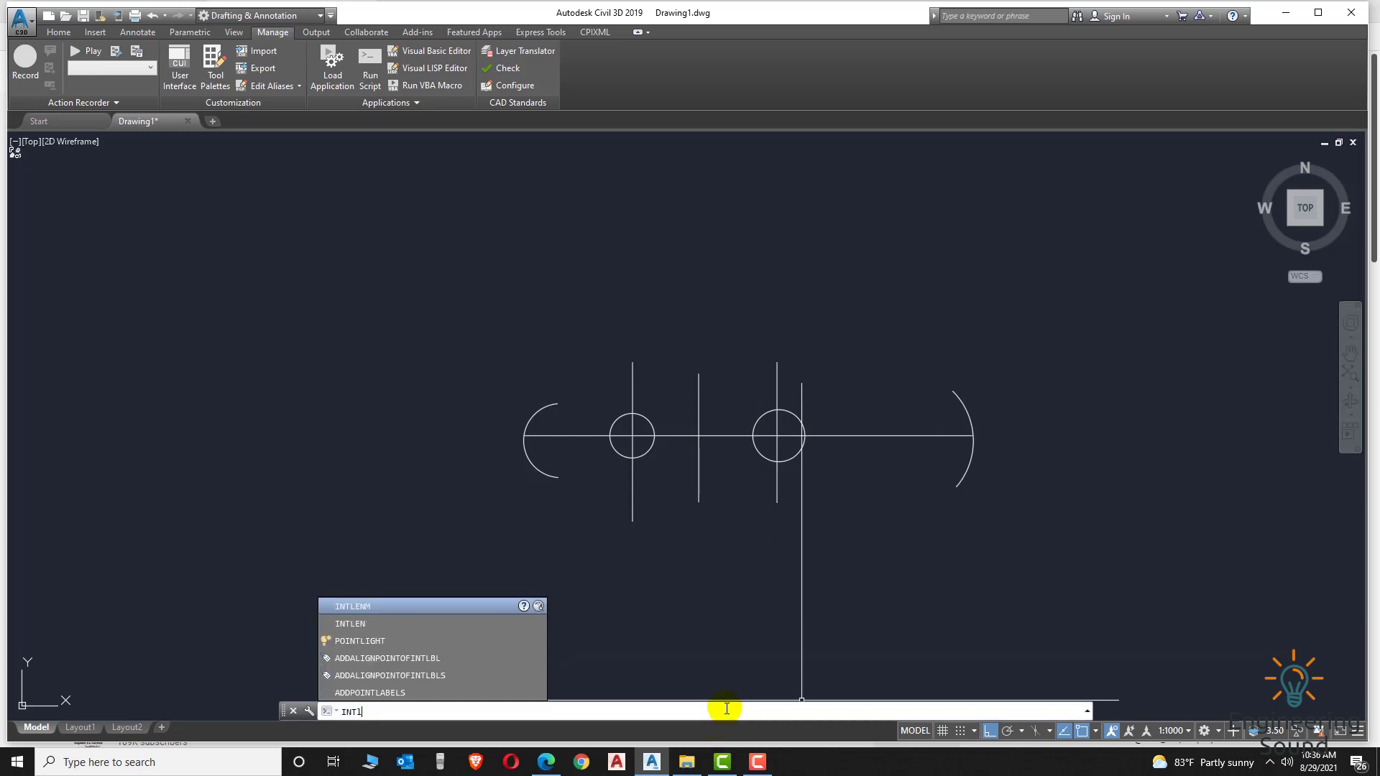
pyautogui.click(356, 605)
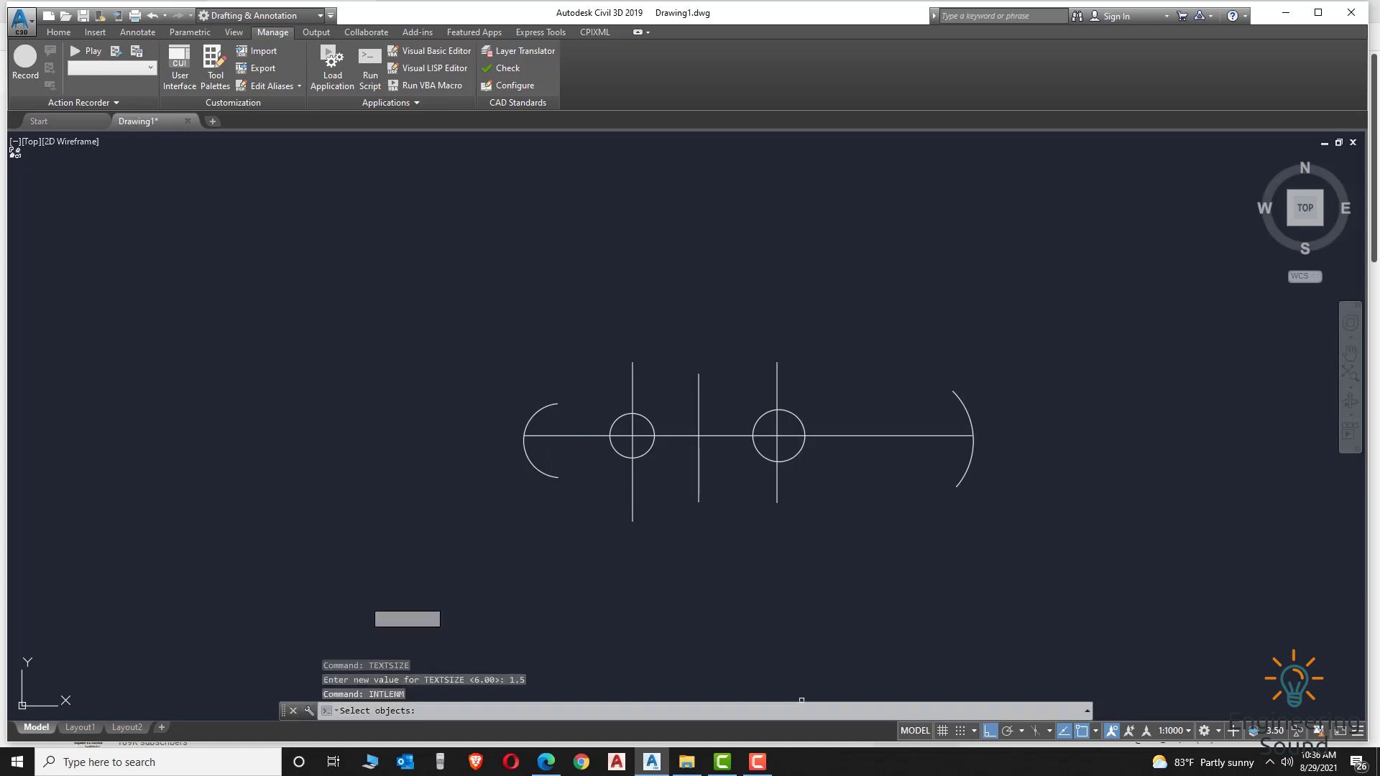
pyautogui.click(1041, 494)
pyautogui.click(460, 332)
pyautogui.press('Return')
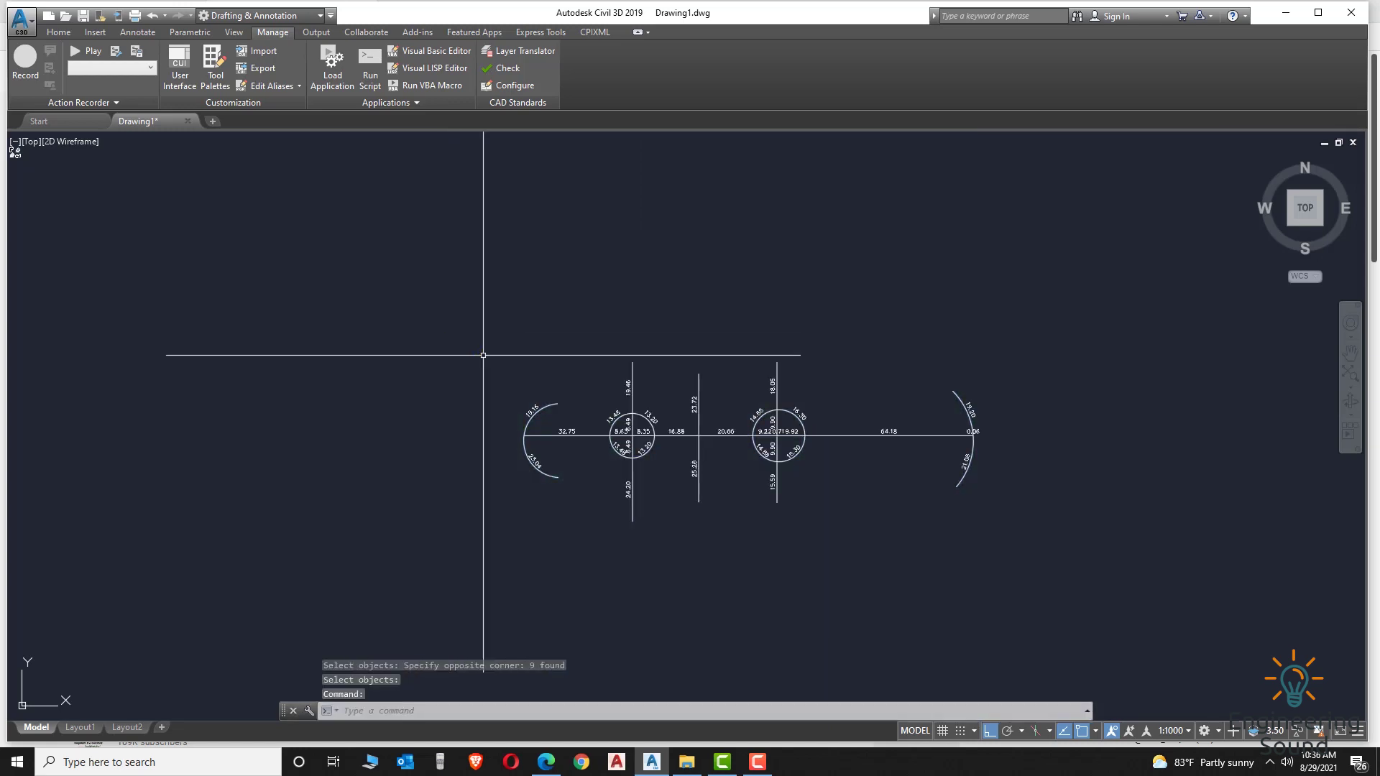
pyautogui.scroll(6, 752, 416)
pyautogui.scroll(-2, 632, 431)
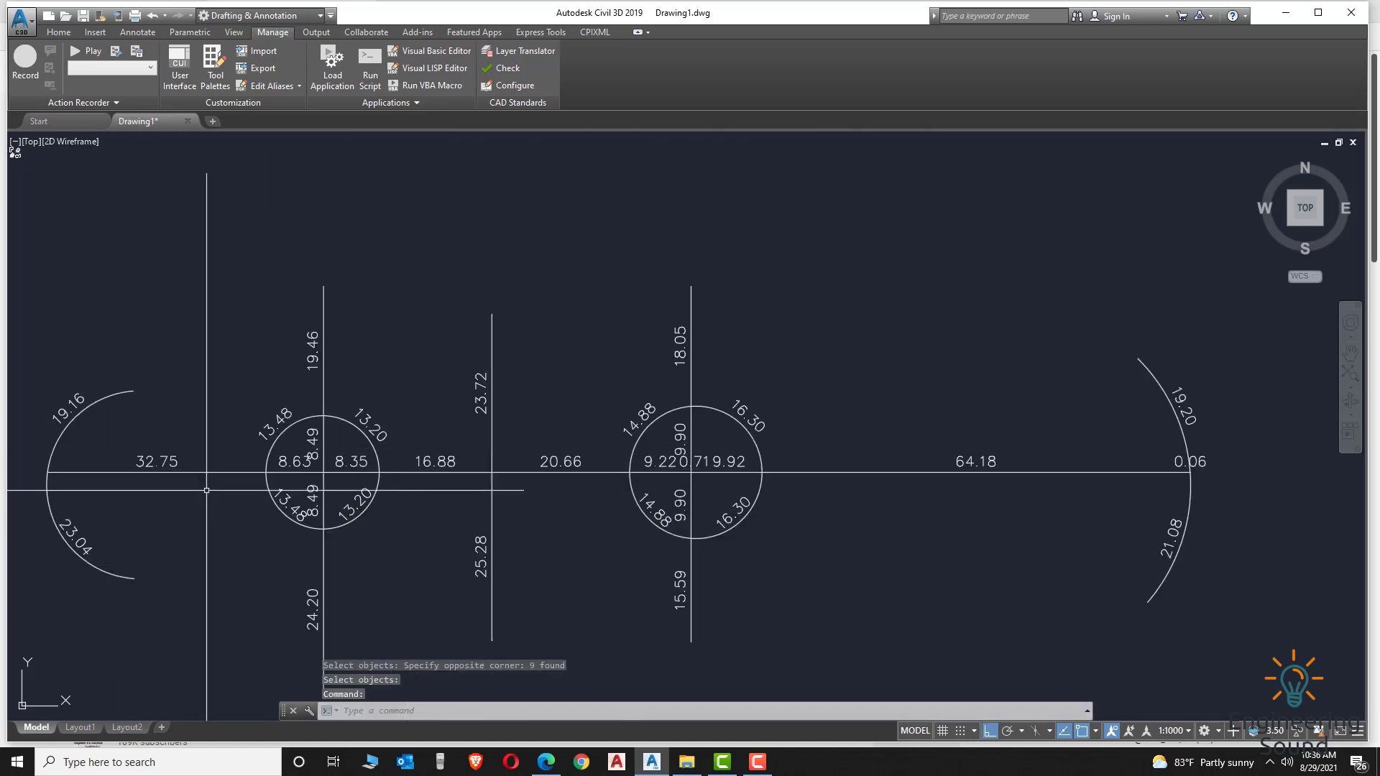
pyautogui.scroll(-2, 927, 470)
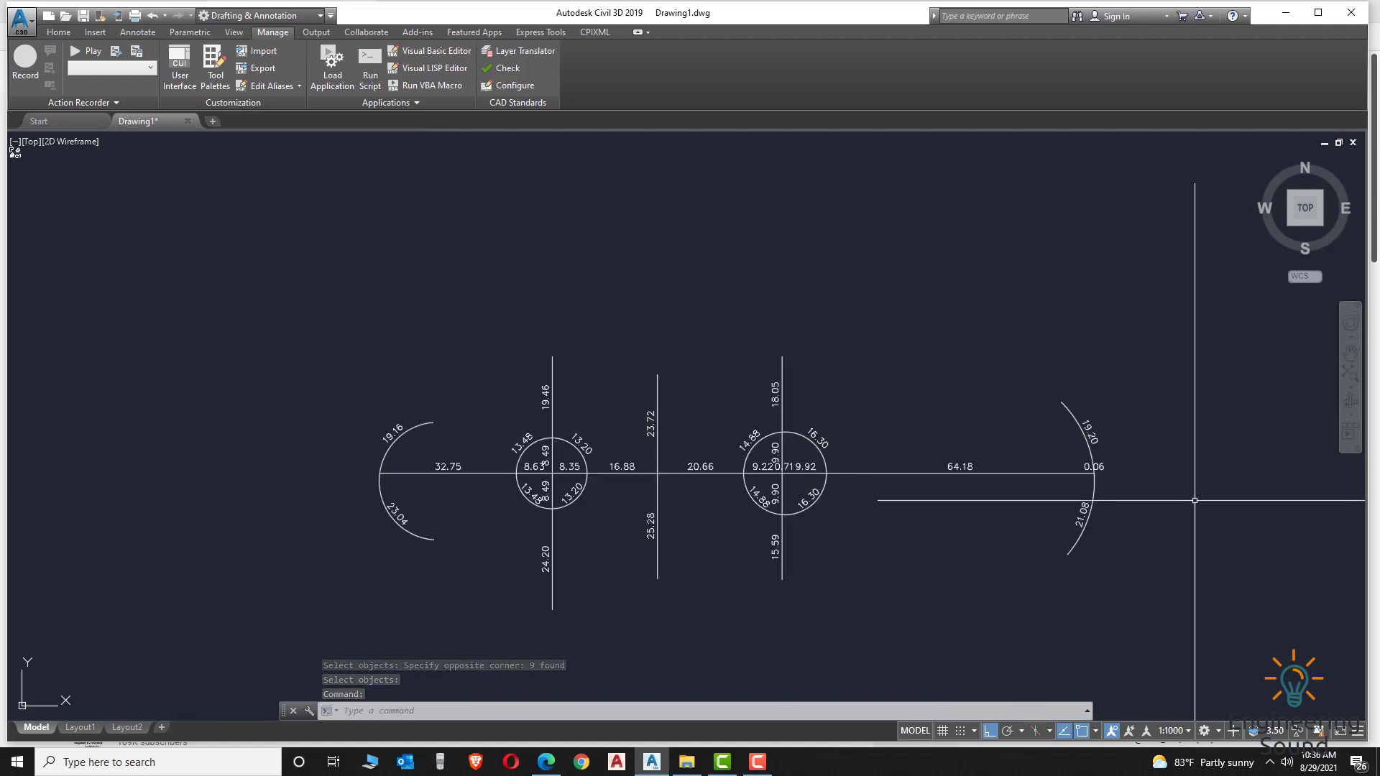
pyautogui.scroll(-2, 969, 455)
pyautogui.scroll(4, 980, 453)
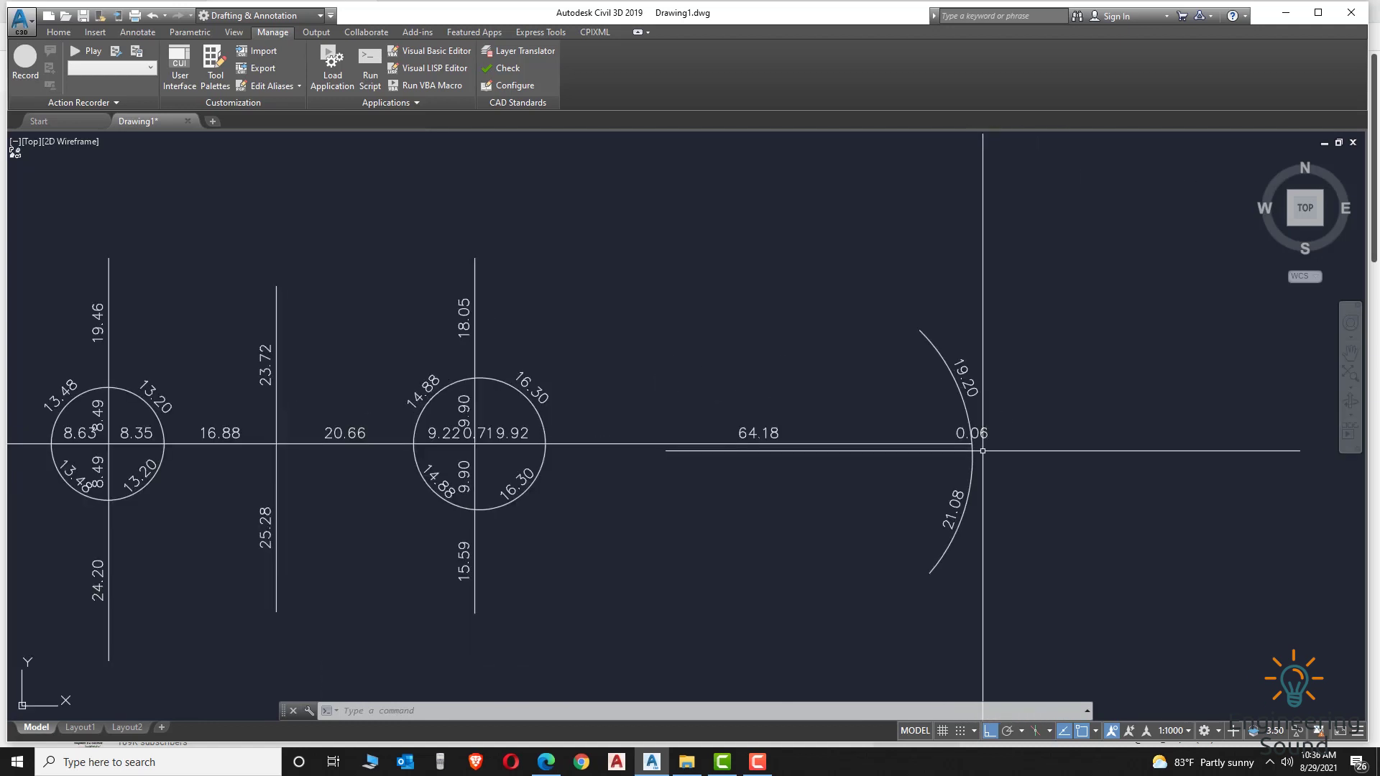
pyautogui.scroll(-2, 932, 474)
pyautogui.scroll(-3, 709, 465)
pyautogui.scroll(4, 563, 499)
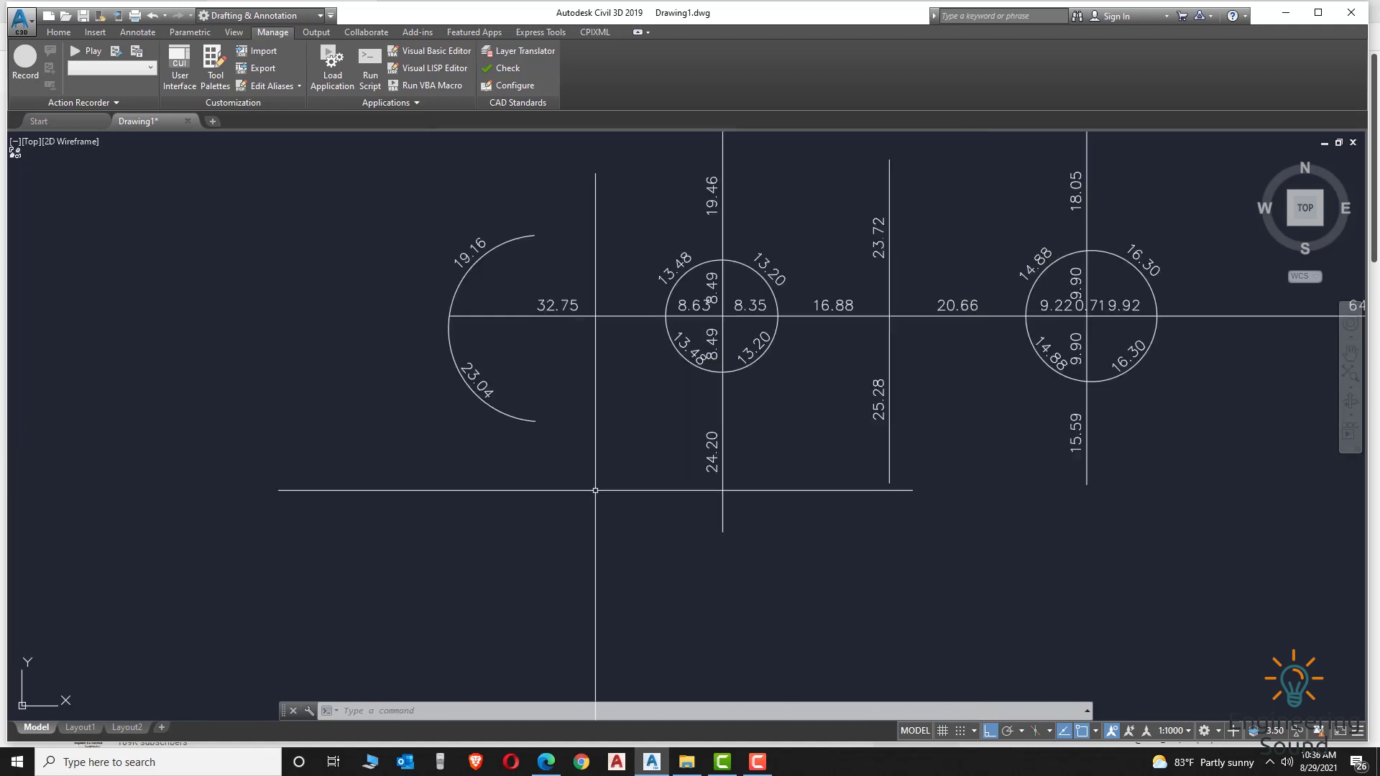